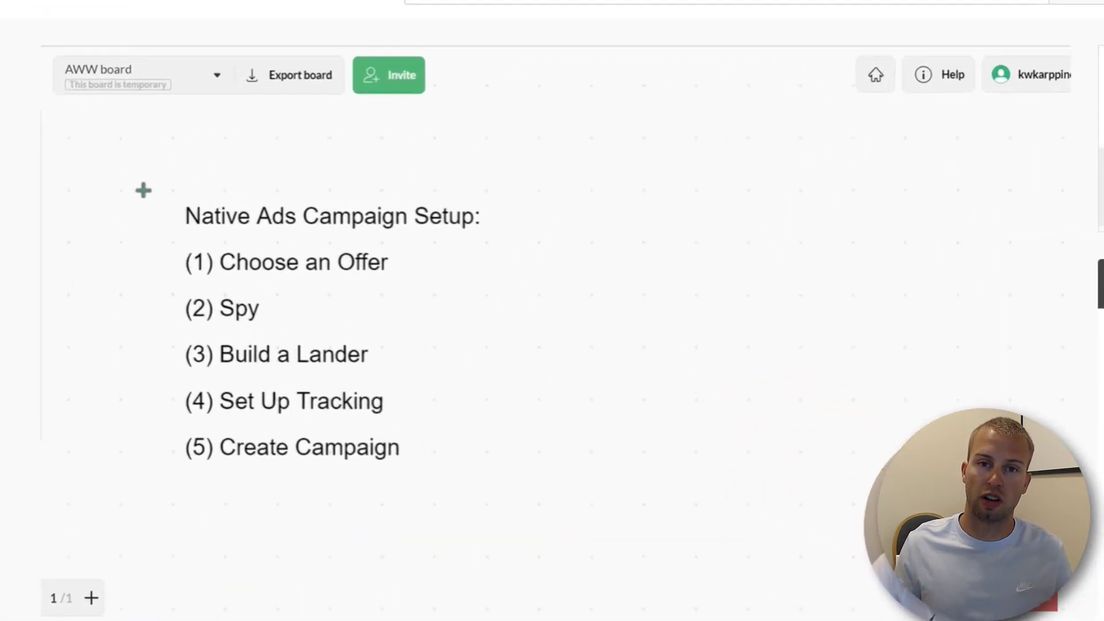
mouse_move(133, 171)
left_mouse_down()
mouse_move(136, 508)
mouse_move(607, 529)
mouse_move(544, 236)
mouse_move(365, 155)
mouse_move(141, 153)
mouse_move(129, 172)
left_mouse_up()
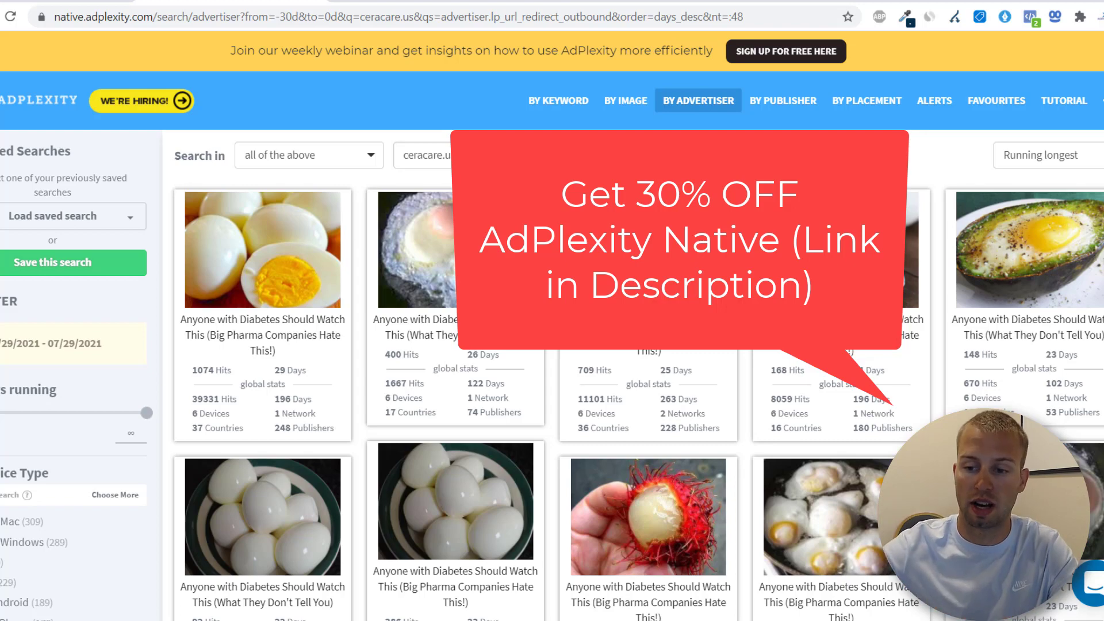
- Examine the native ads found for the advertiser ceracare.us and enlarge the first boiled-egg ad's image
scroll(553, 326, "down", 10)
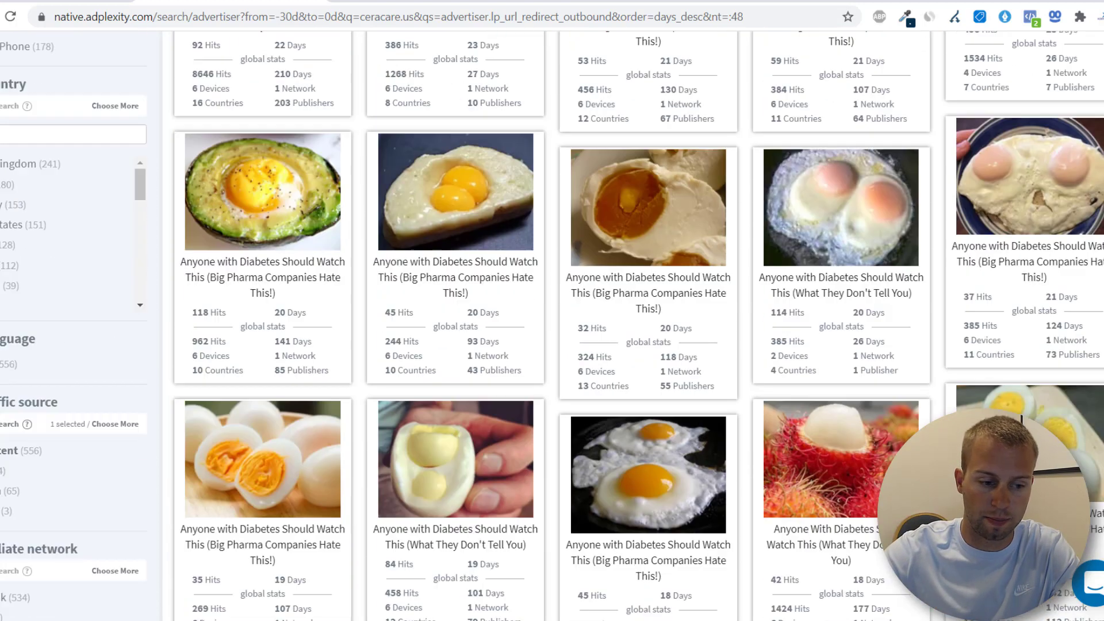
scroll(70, 501, "down", 1)
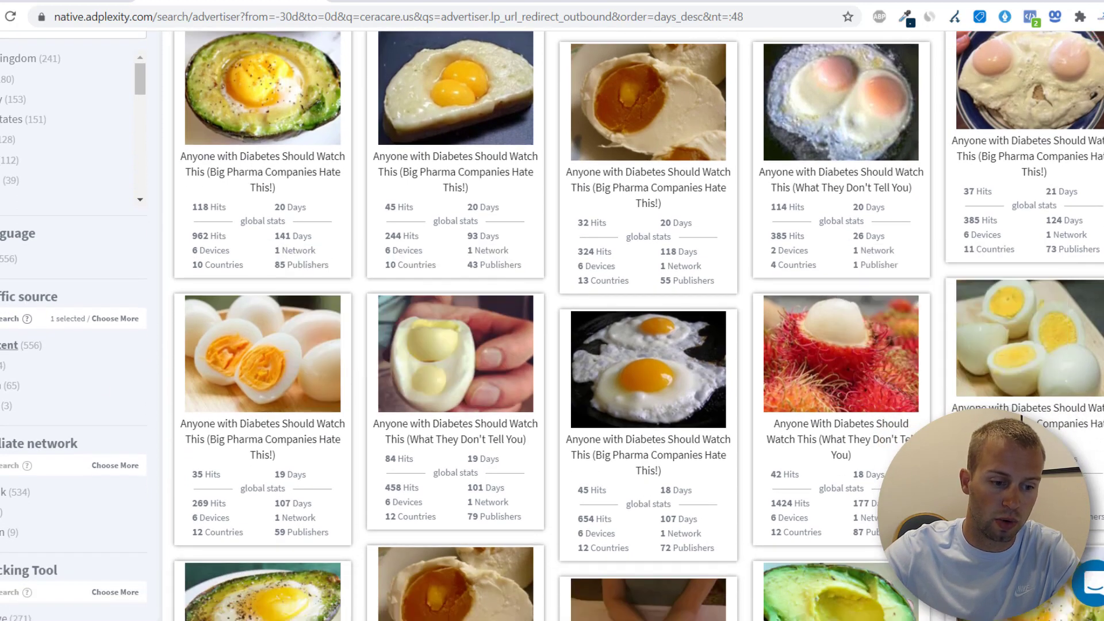
scroll(675, 209, "up", 11)
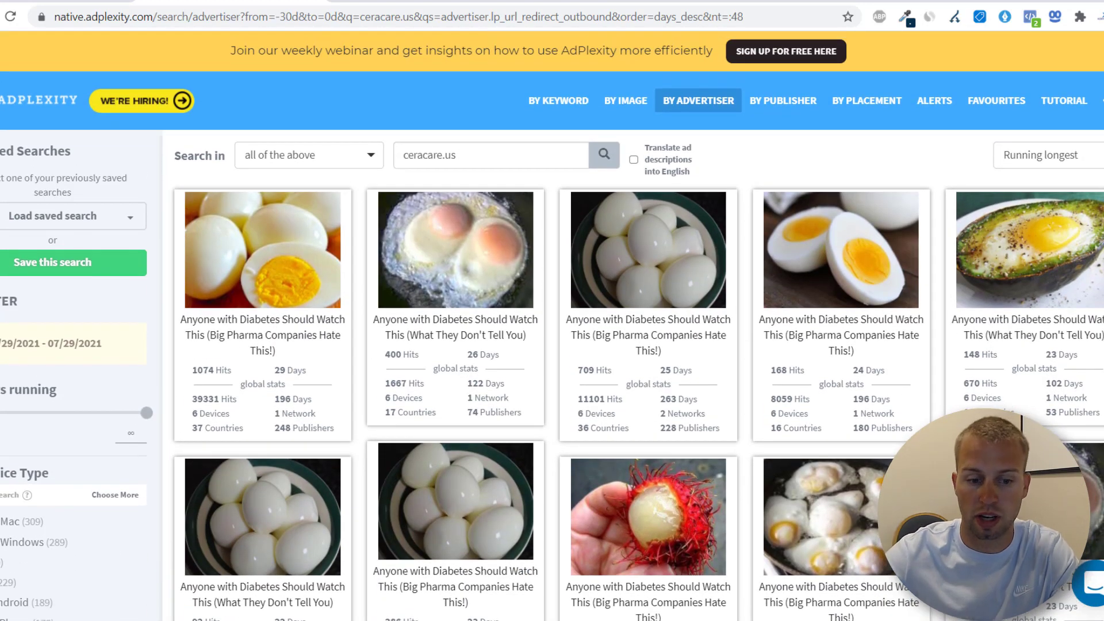
scroll(998, 104, "down", 1)
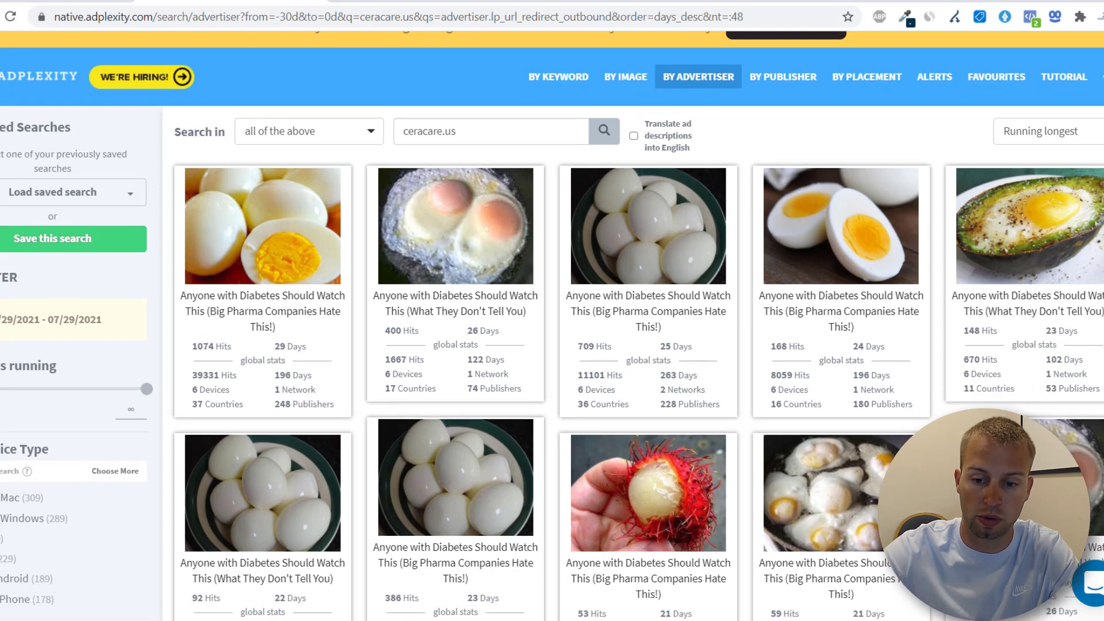
scroll(553, 326, "up", 1)
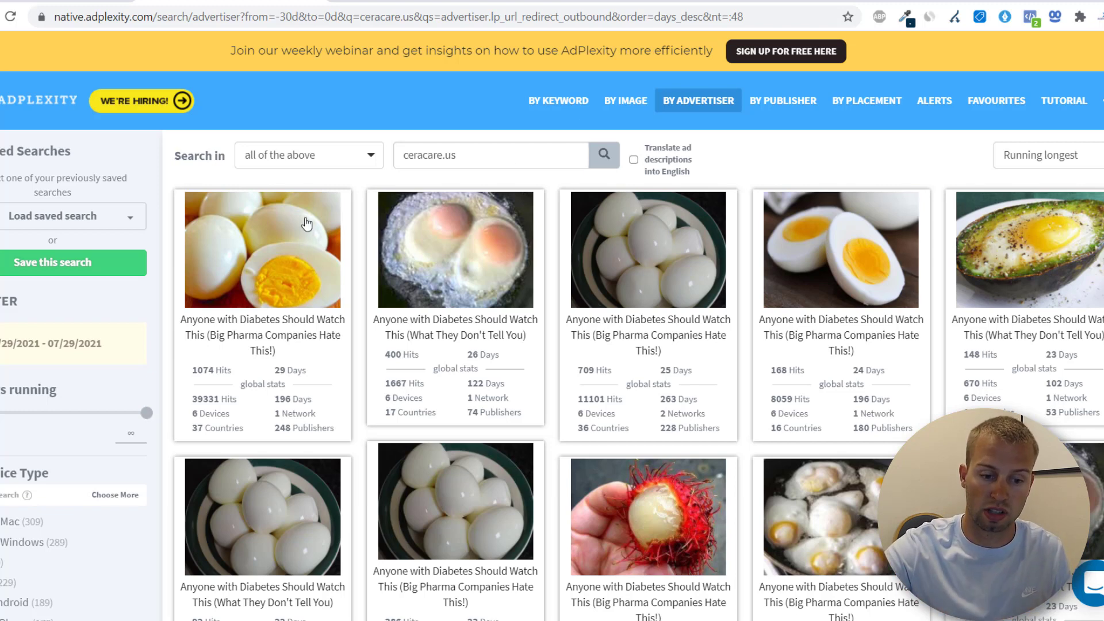
left_click(253, 238)
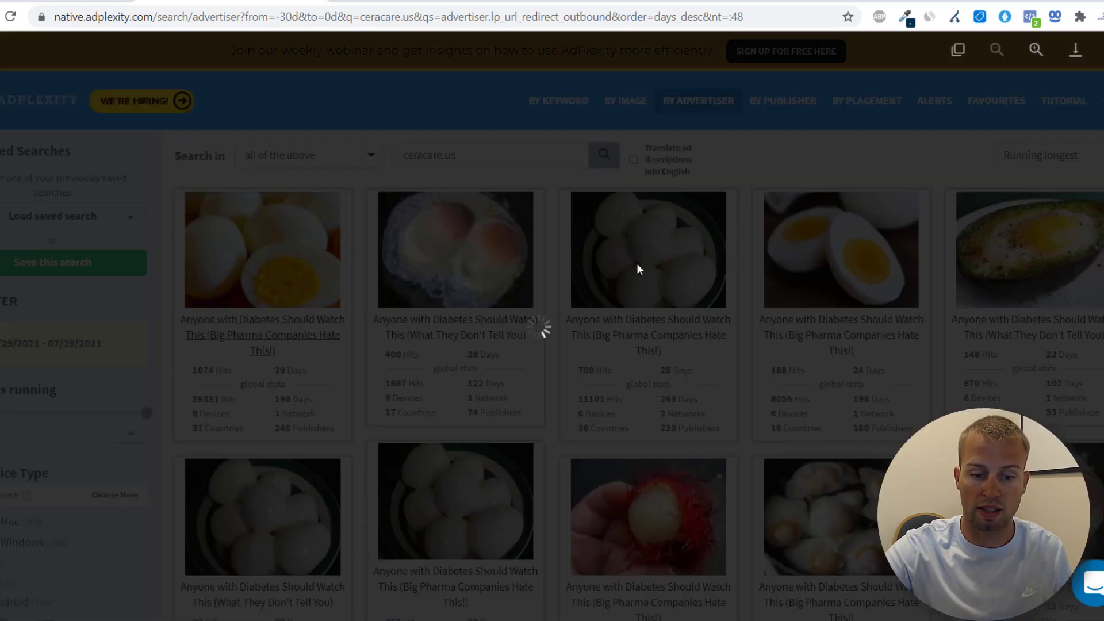
left_click(173, 267)
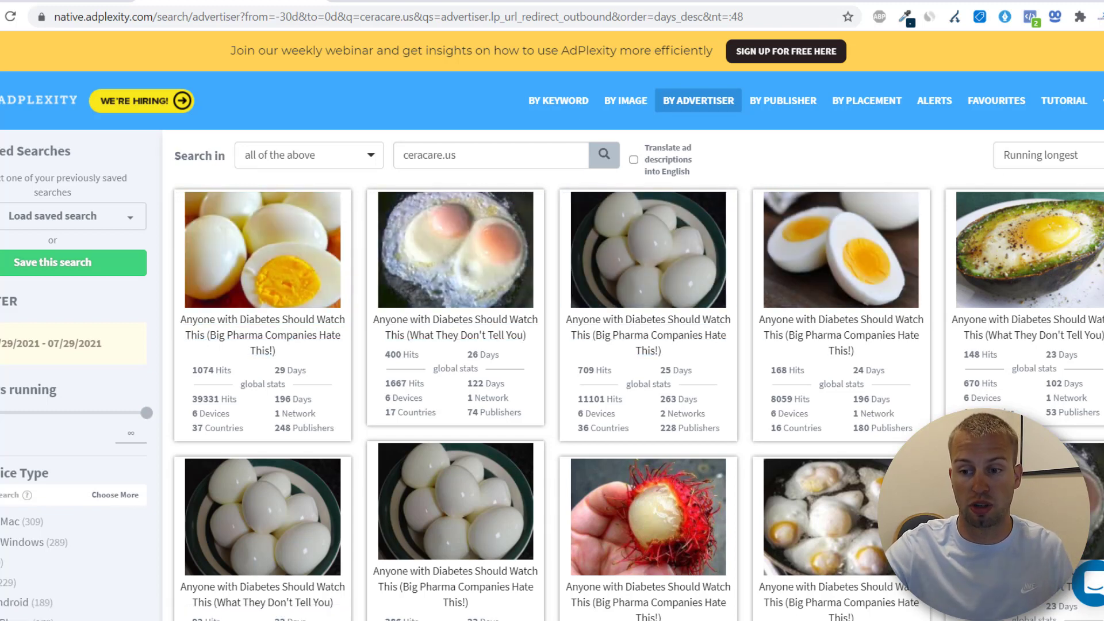
- Open the diabetesrelief.quonda.xyz landing page and highlight parts of its "One Blood Sugar Trick" headline while reading it
scroll(552, 345, "down", 1)
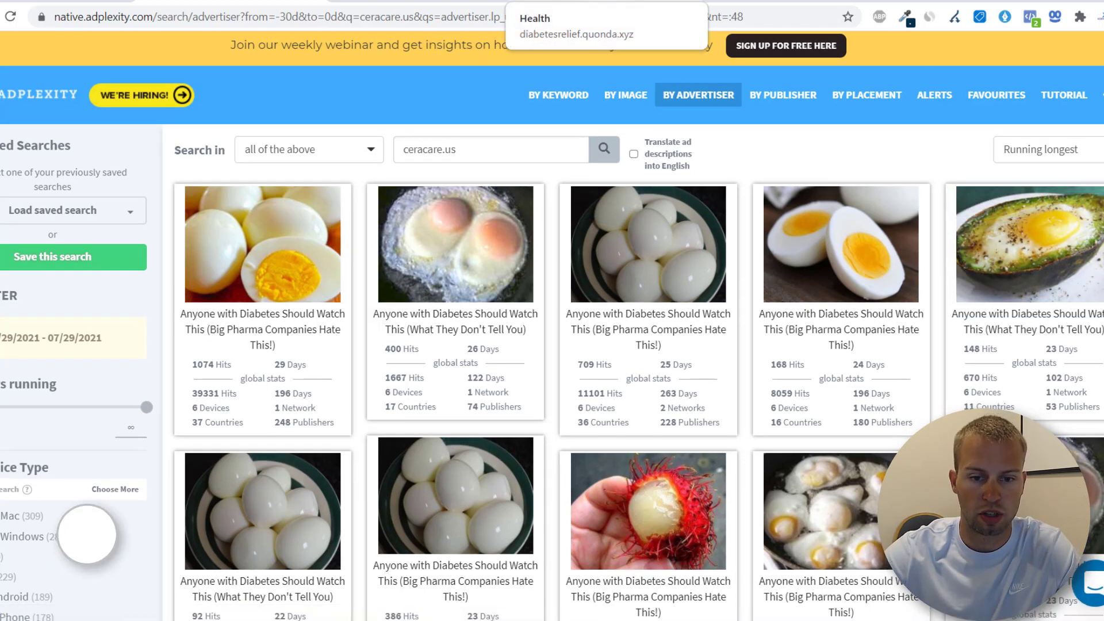
left_click(604, 1)
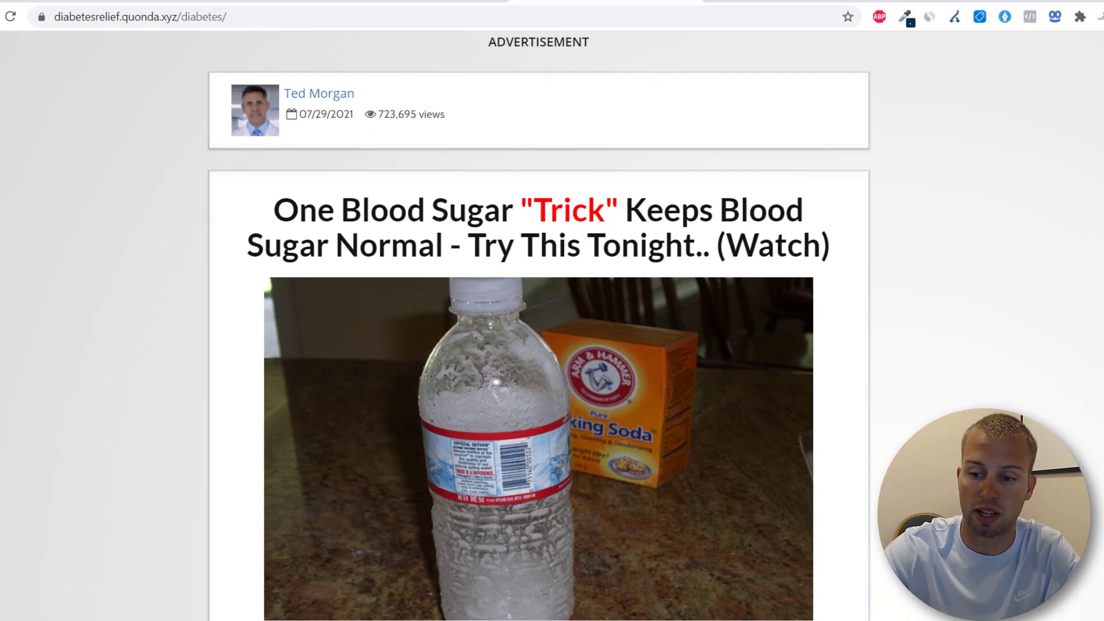
scroll(538, 345, "down", 3)
left_click_drag(274, 65, 468, 65)
left_click(519, 69)
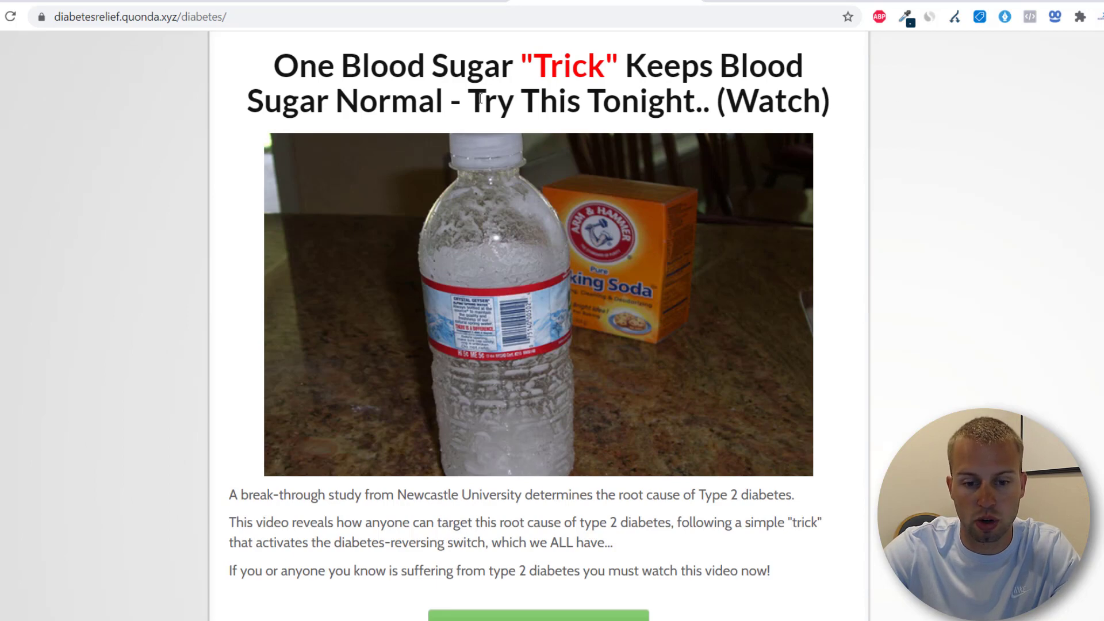
left_click_drag(468, 101, 685, 92)
left_click(685, 90)
scroll(1043, 195, "down", 1)
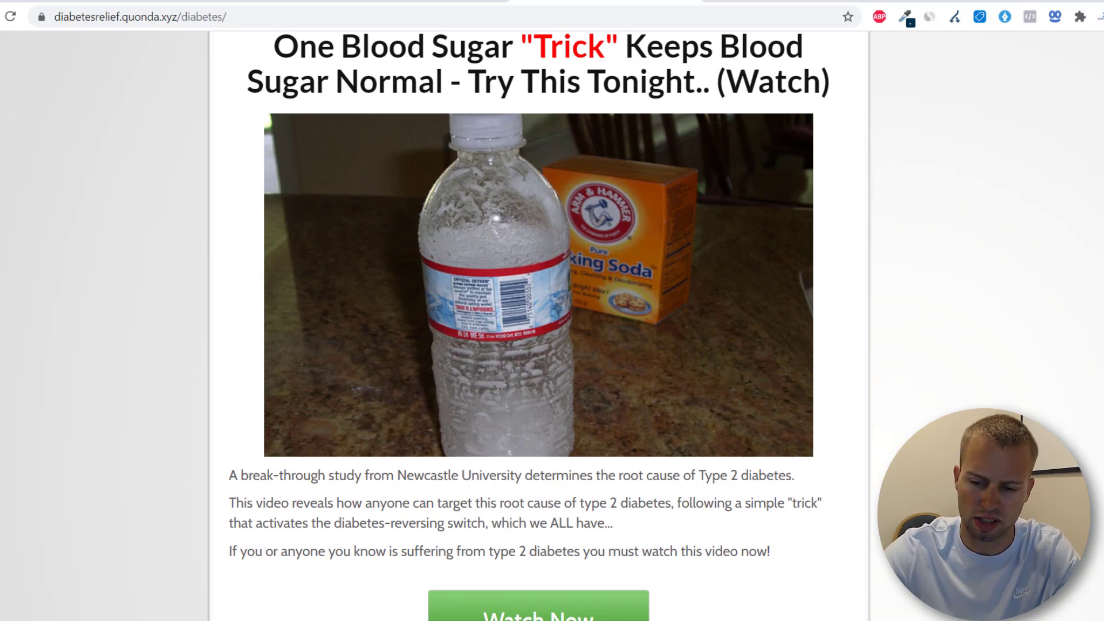
- Examine the landing page's body text, highlighting the Newcastle University study claim
scroll(539, 288, "down", 1)
scroll(539, 323, "down", 3)
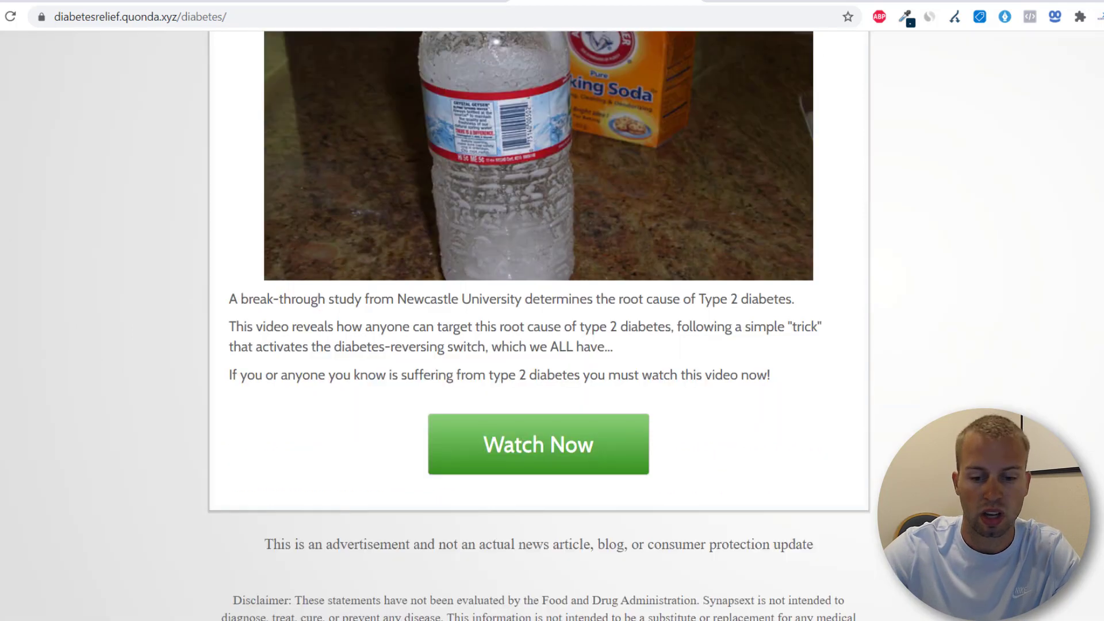
left_click_drag(792, 385, 437, 348)
left_click(287, 311)
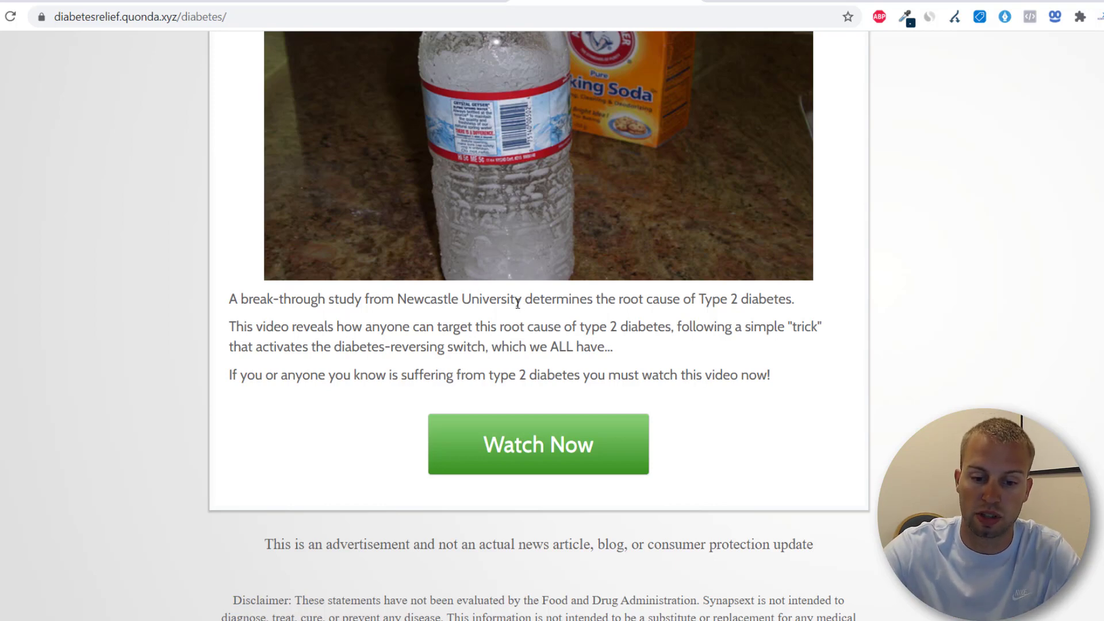
left_click_drag(517, 303, 406, 303)
left_click(420, 305)
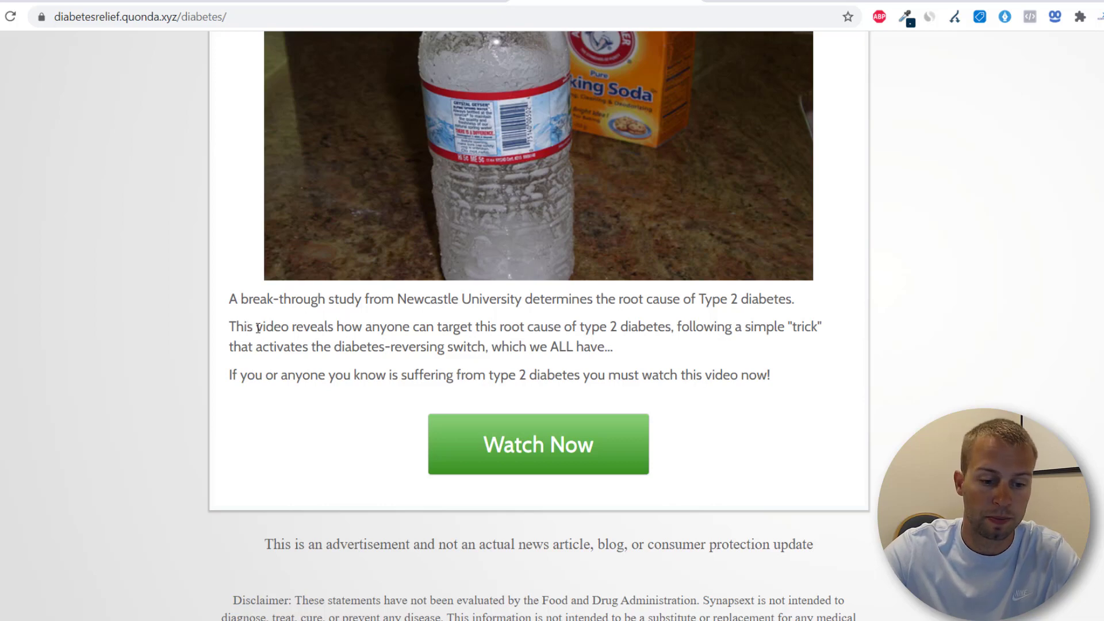
- Highlight the text about what the video reveals and the diabetes-reversing switch, and look over the disclaimers below it
left_click_drag(258, 328, 399, 328)
left_click(408, 329)
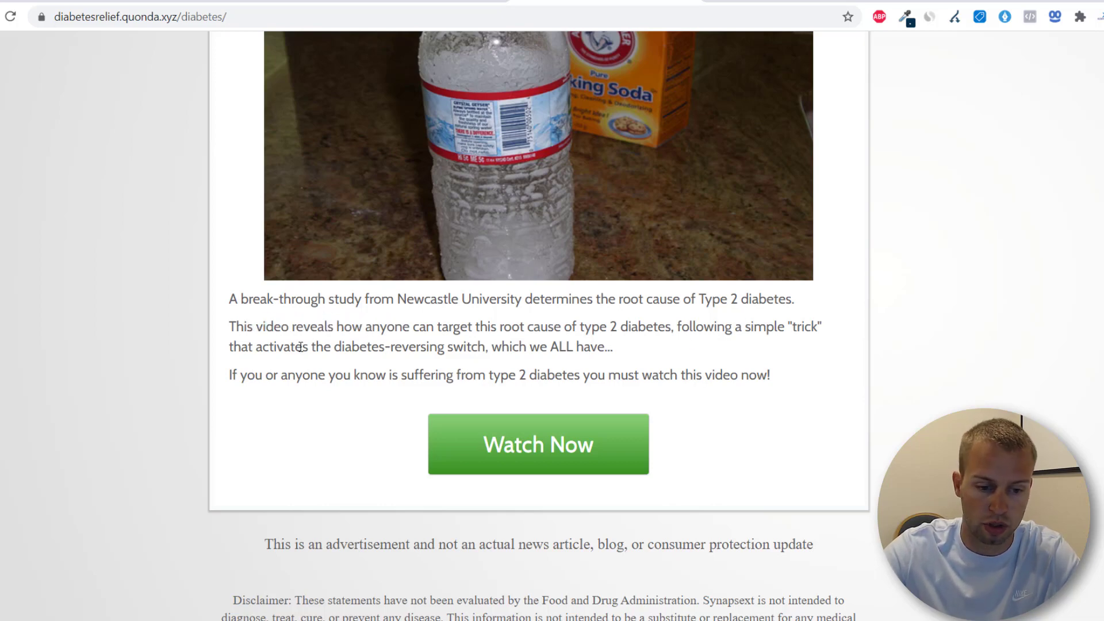
left_click_drag(270, 349, 656, 353)
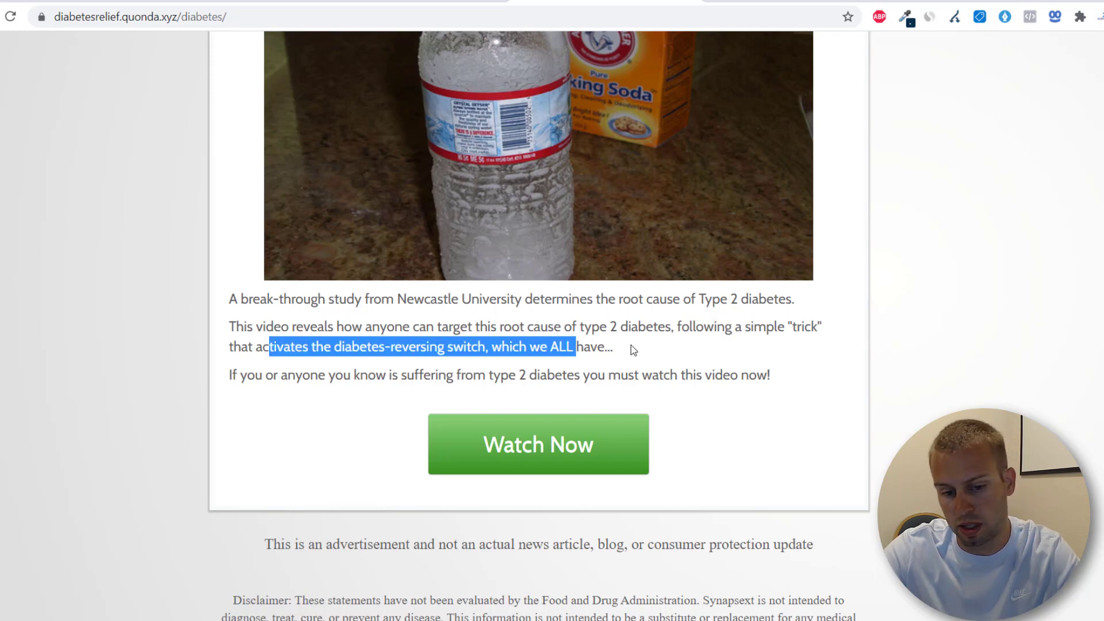
left_click(633, 350)
scroll(420, 240, "down", 3)
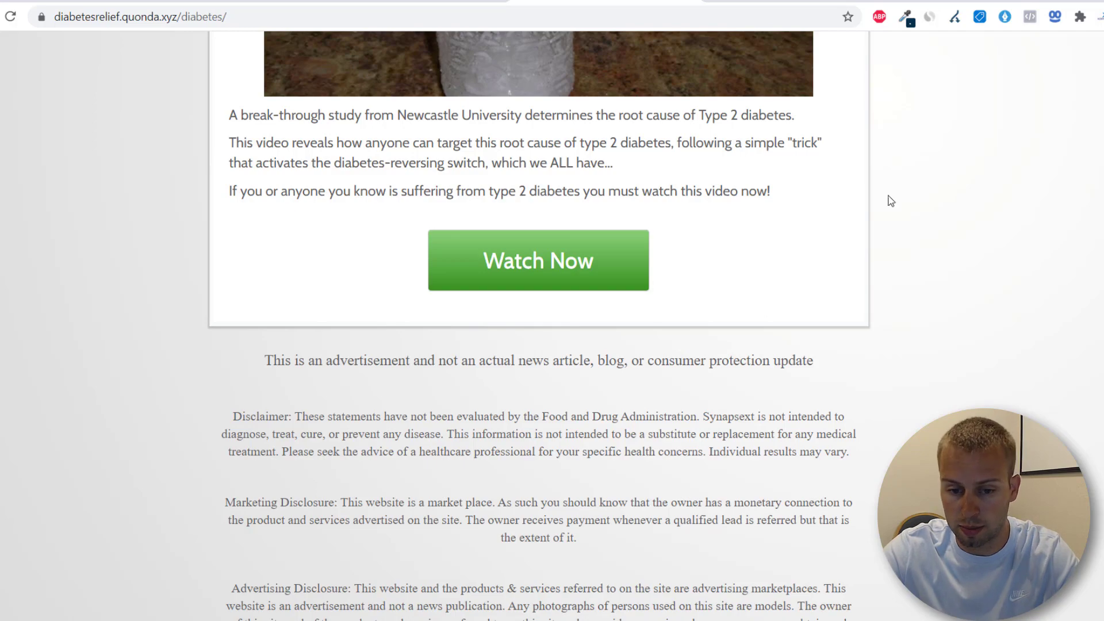
scroll(1103, 210, "up", 8)
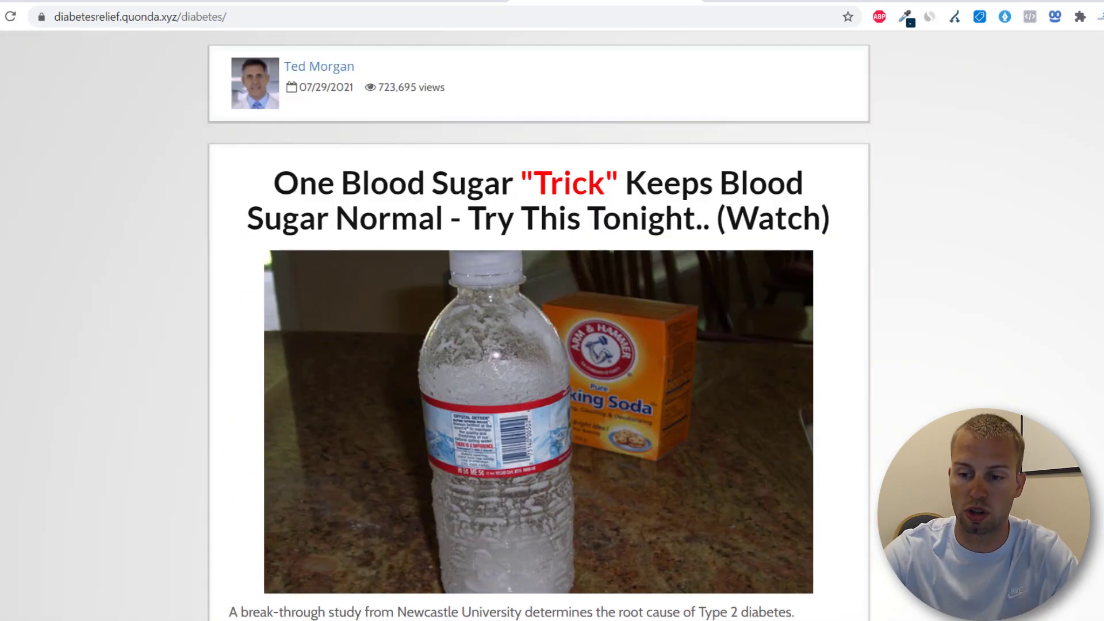
scroll(1097, 222, "up", 1)
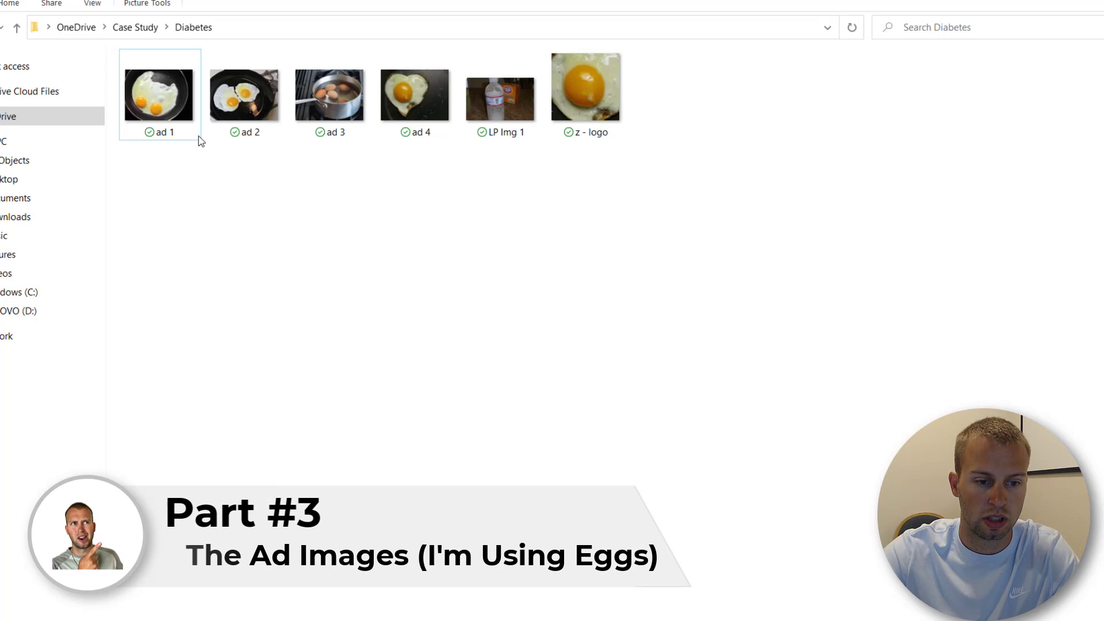
- View the images ad 1 through ad 4 from the Diabetes folder one after another and close the image viewer
left_click(171, 133)
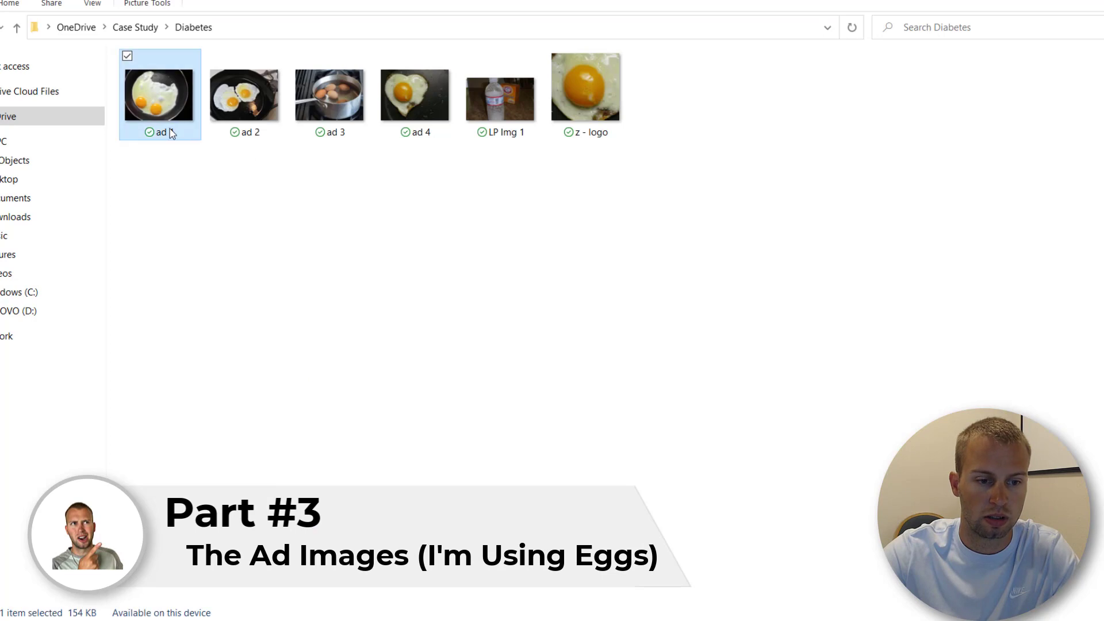
key("Return")
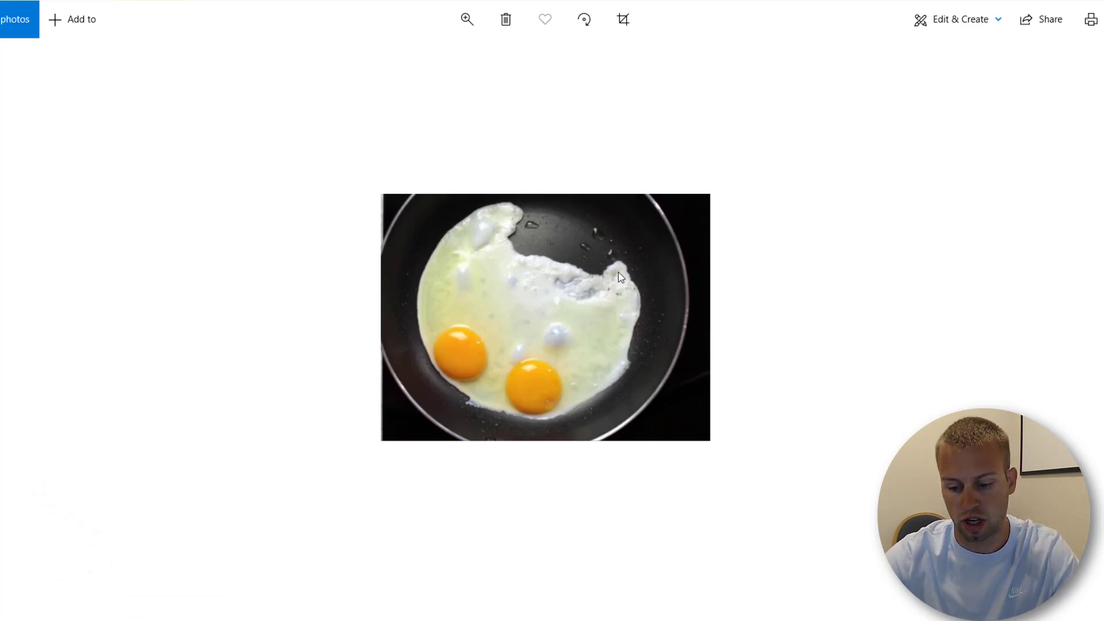
key("Right")
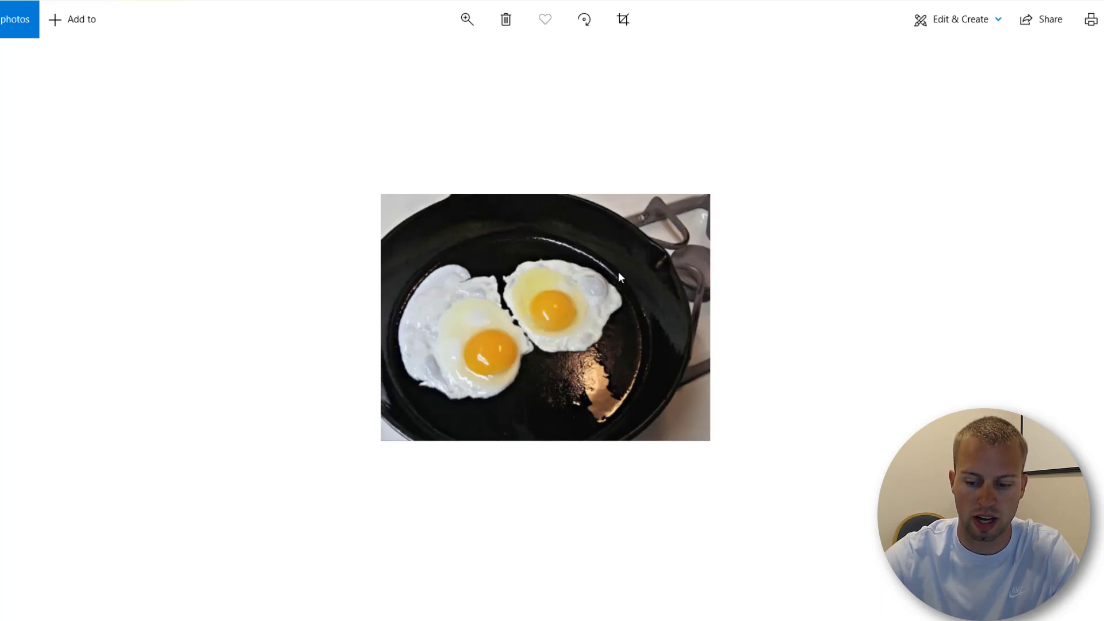
key("Right")
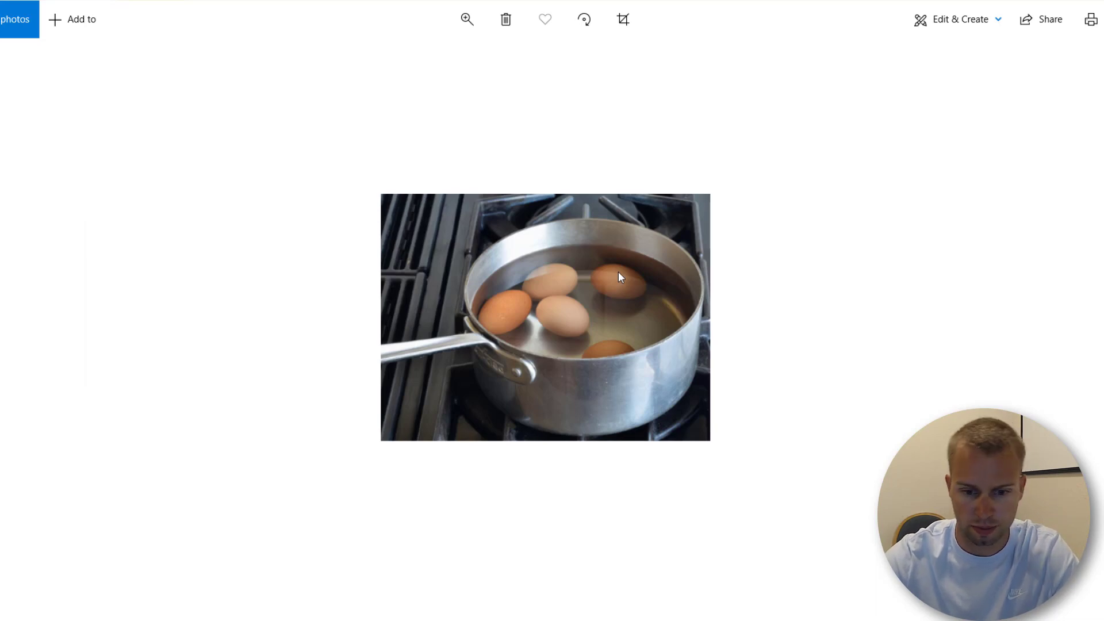
key("Right")
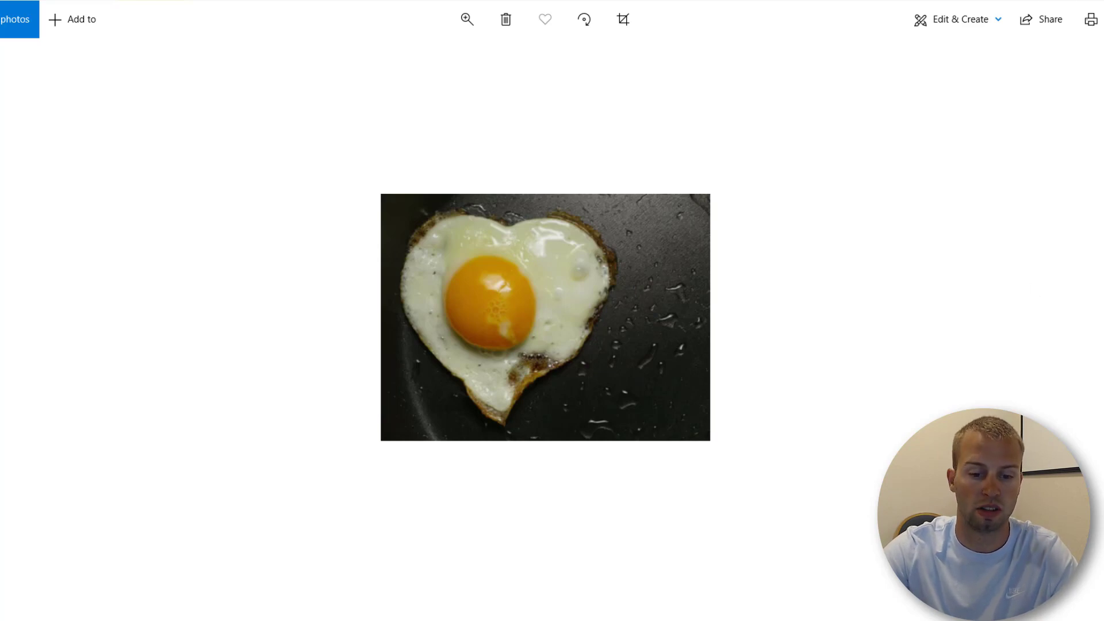
key("alt+F4")
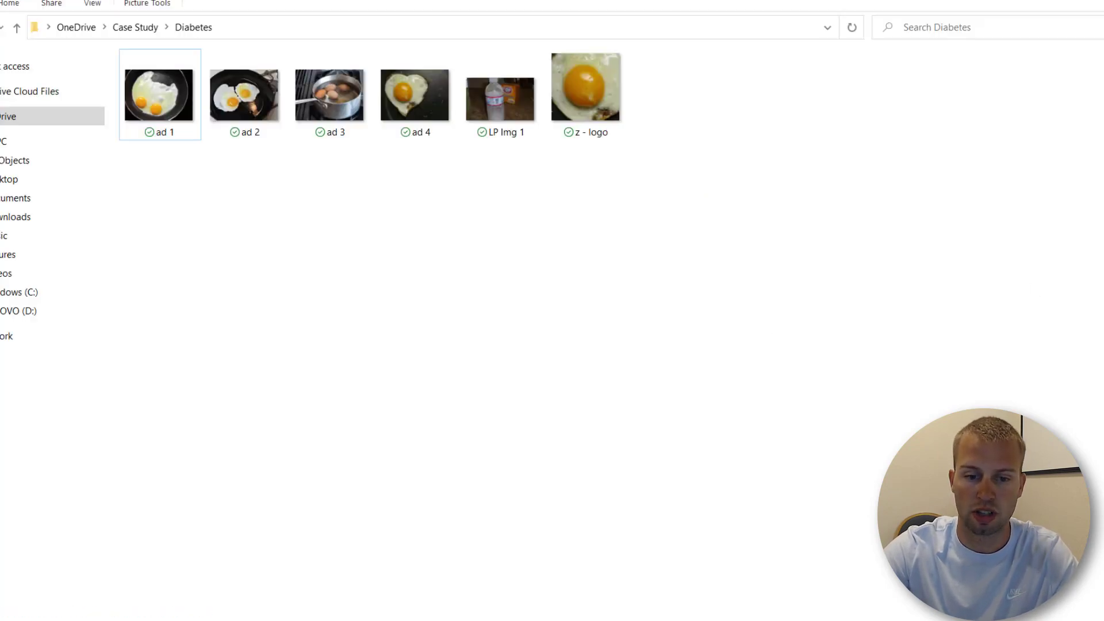
- Switch back to the AdPlexity results for ceracare.us in the browser and look over the egg images
key("alt+Tab")
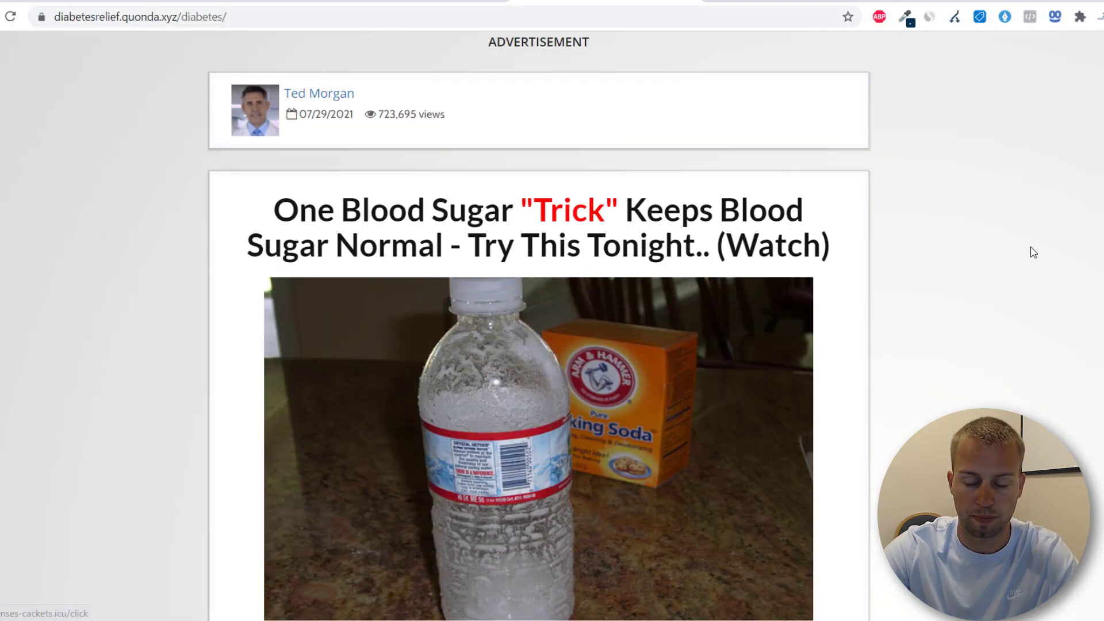
key("ctrl+shift+Tab")
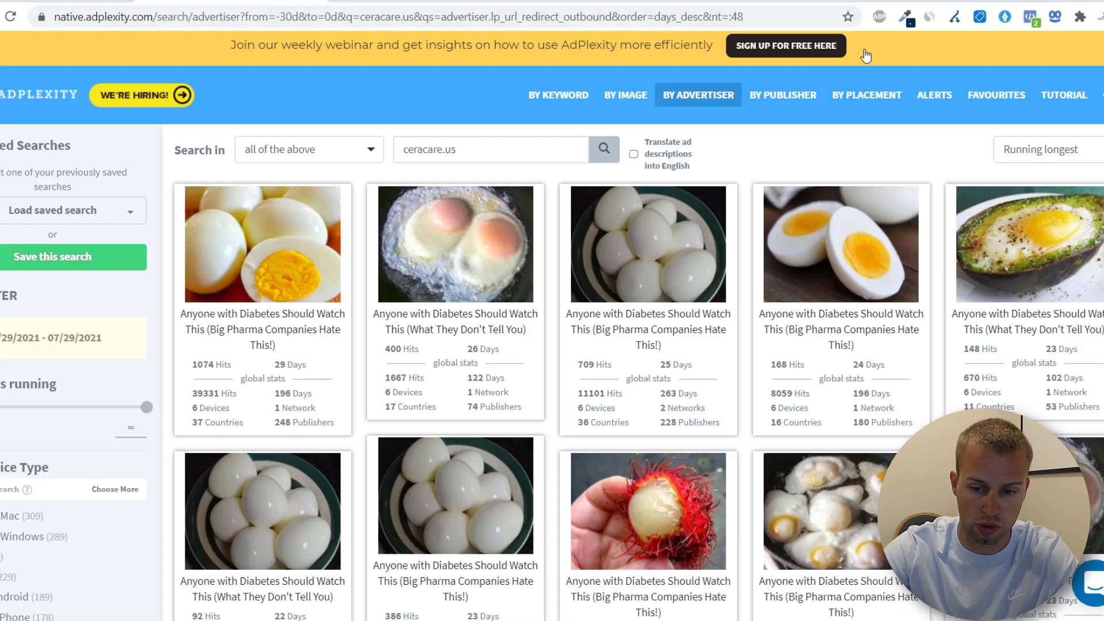
scroll(805, 288, "down", 3)
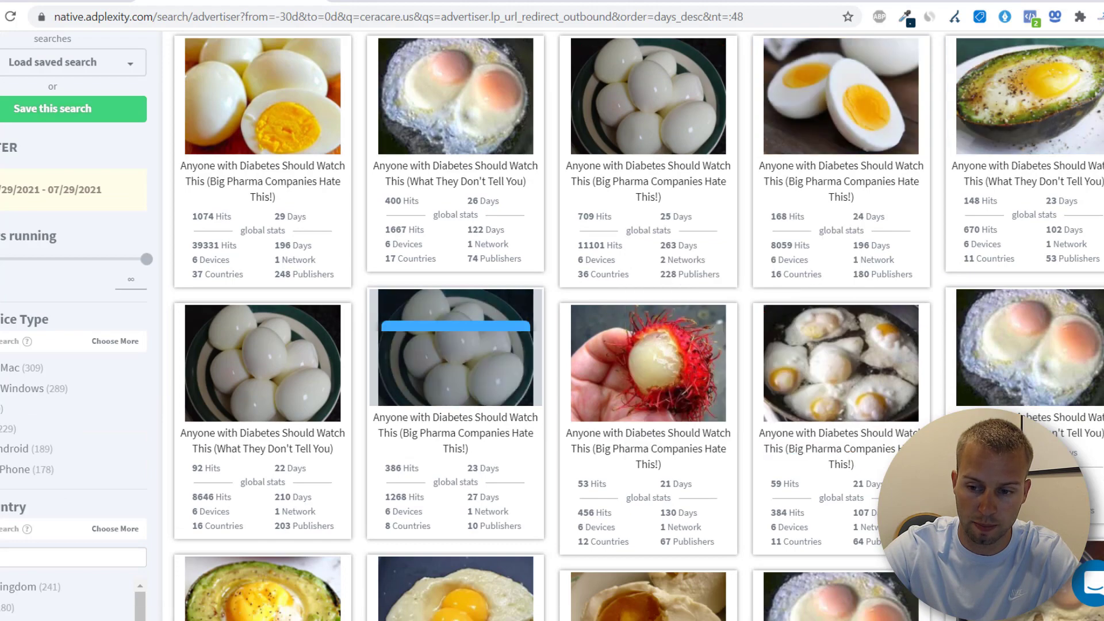
scroll(1024, 241, "up", 3)
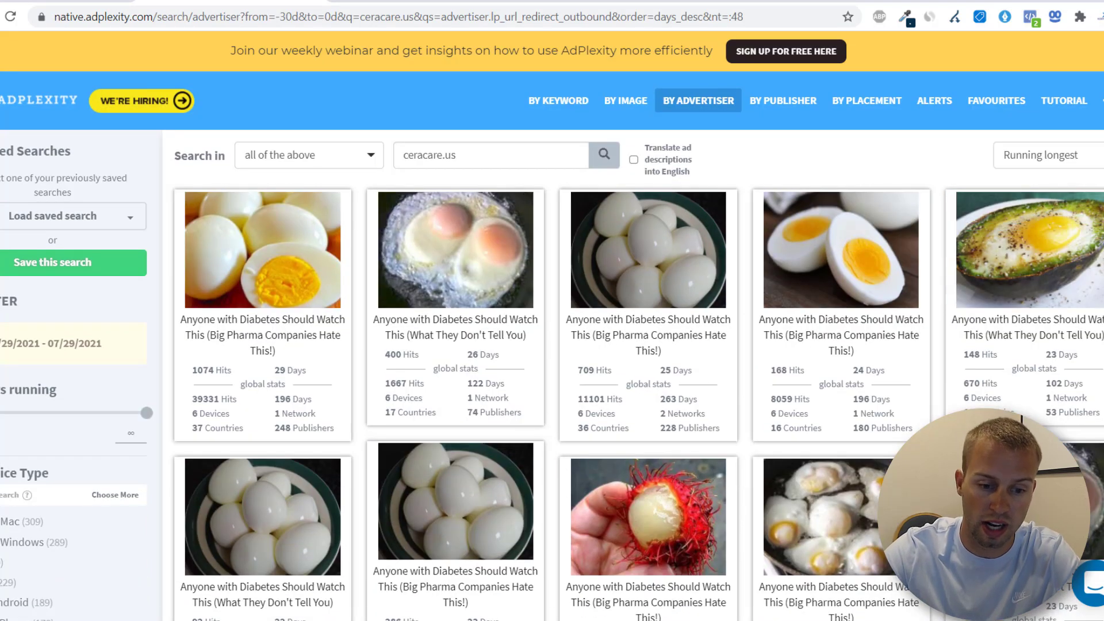
- Bring up the Ad Copy file in Notepad, reposition its window, and highlight the "Big Pharma Companies Hate This!" headline for review
key("alt+Tab")
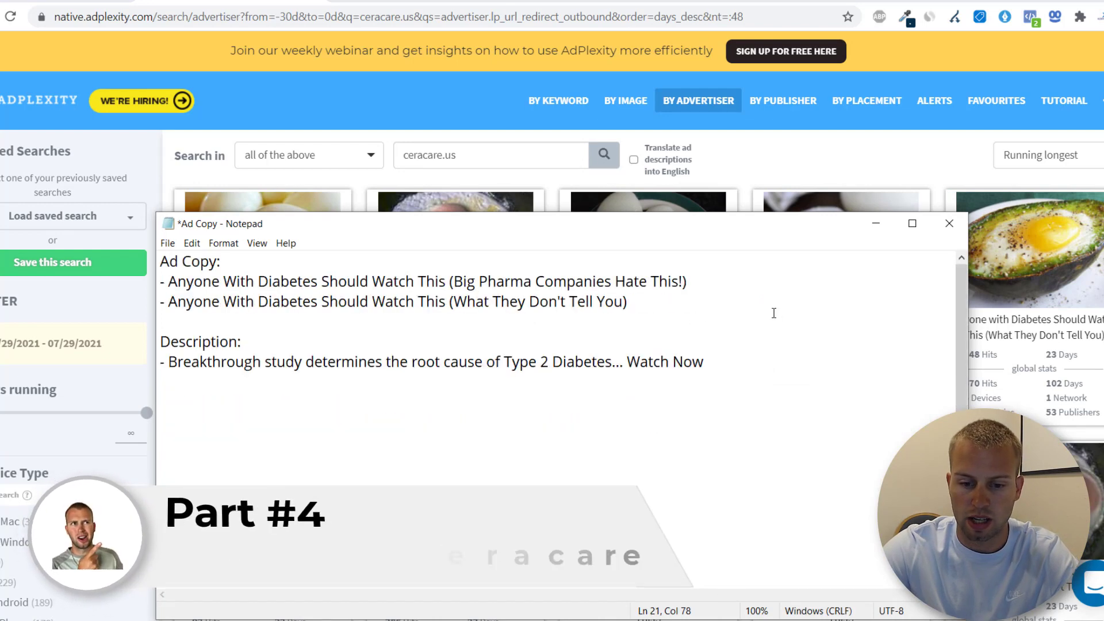
left_click_drag(690, 227, 826, 143)
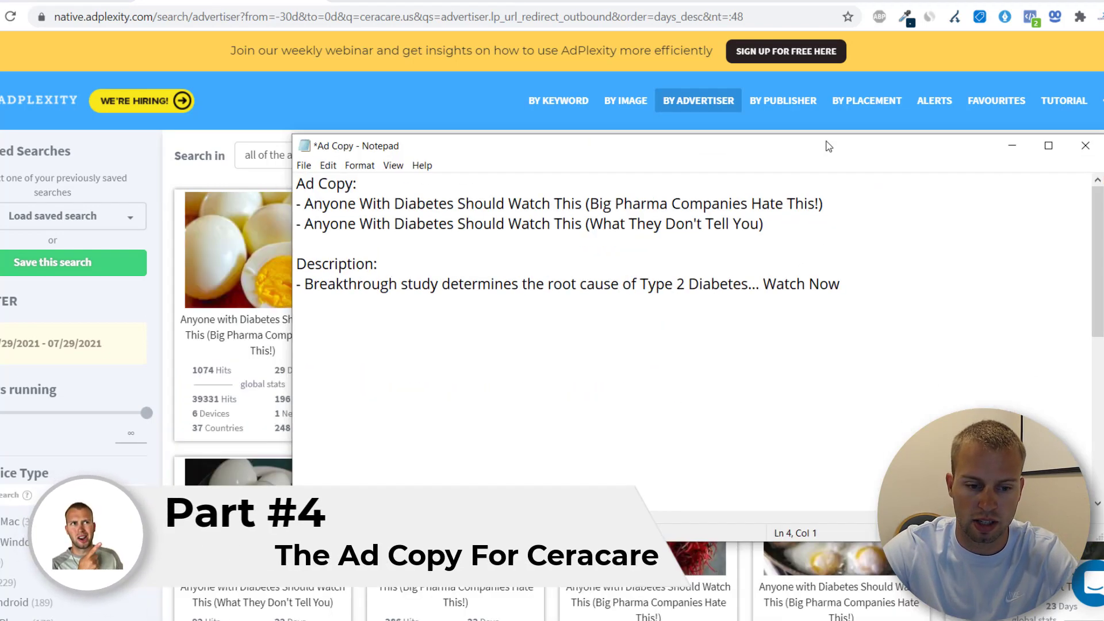
left_click_drag(306, 198, 830, 197)
left_click(828, 197)
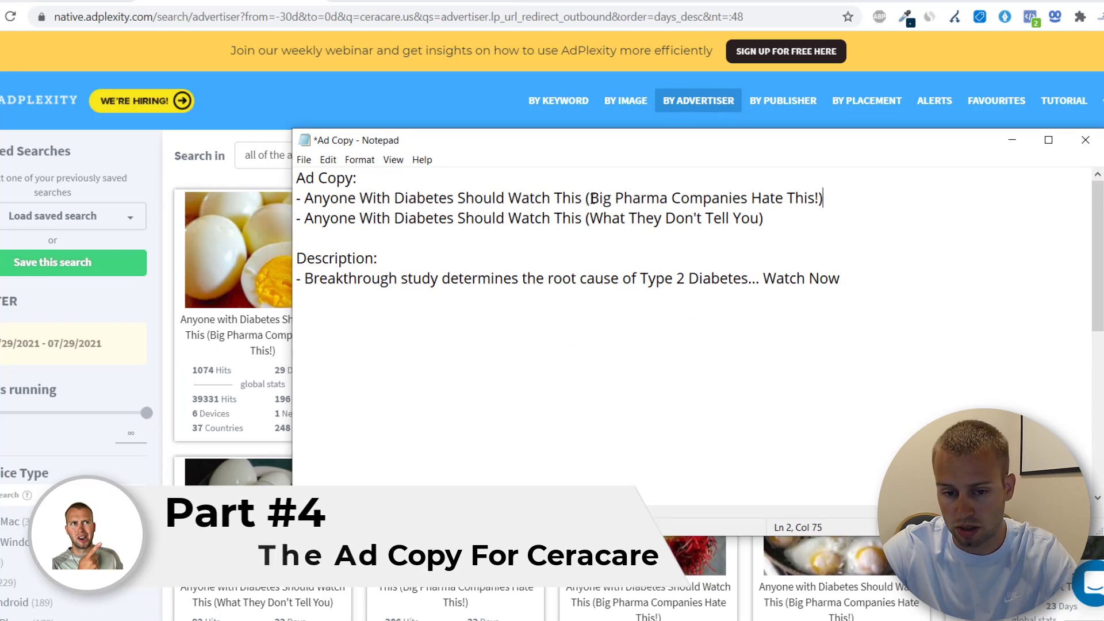
left_click_drag(591, 197, 819, 198)
left_click(819, 198)
left_click(837, 193)
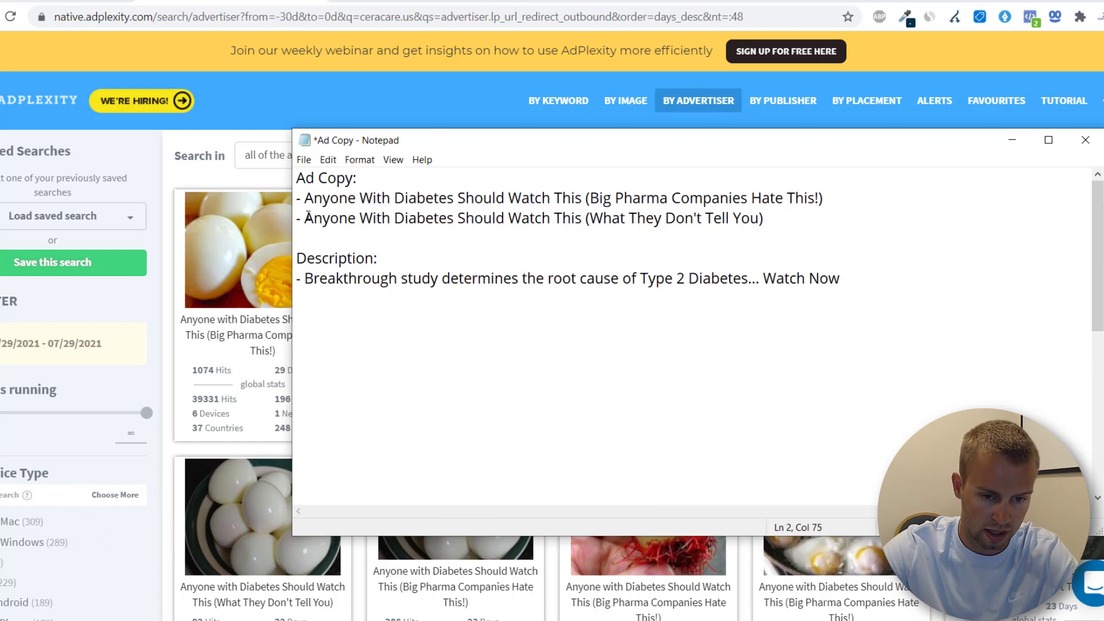
- Highlight the second headline in the ad copy, including its "What They Don't Tell You" part, for review
left_click_drag(308, 218, 450, 218)
left_click(455, 223)
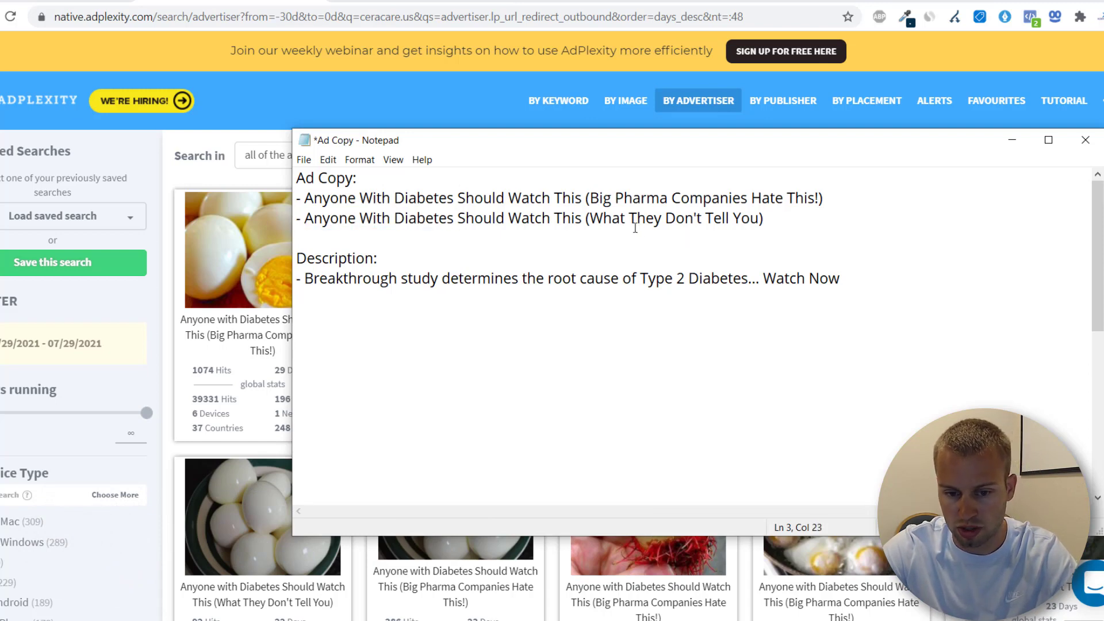
left_click_drag(591, 218, 765, 219)
left_click(770, 219)
key("Down")
key("Down")
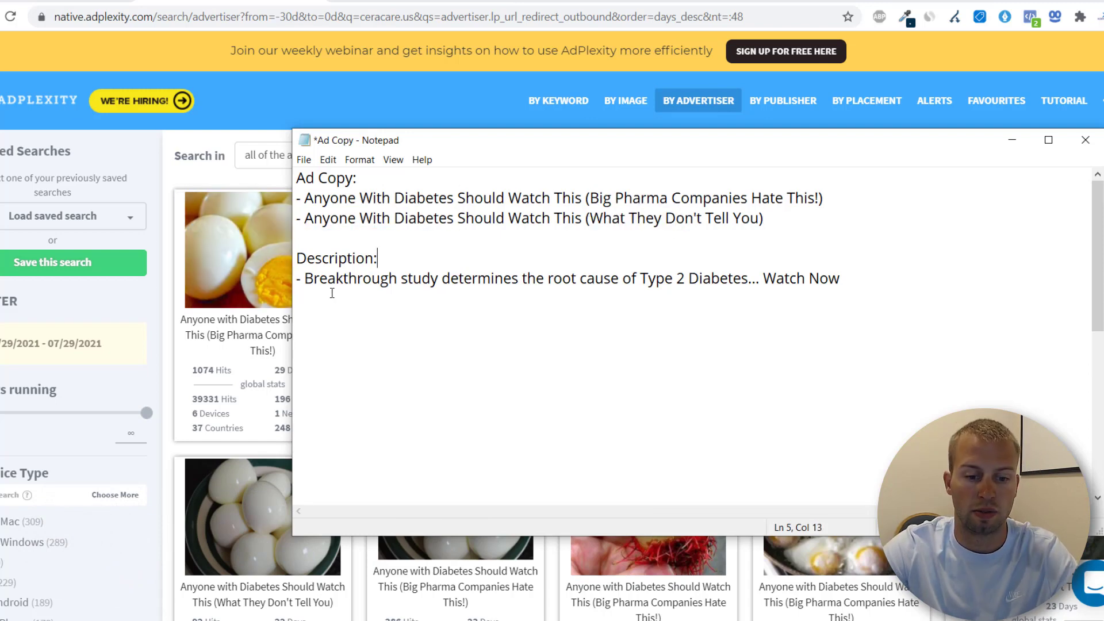
- Highlight the "Breakthrough study determines the root cause of Type 2 Diabetes" description for review and minimize the Ad Copy file
left_click_drag(306, 280, 757, 296)
left_click(857, 279)
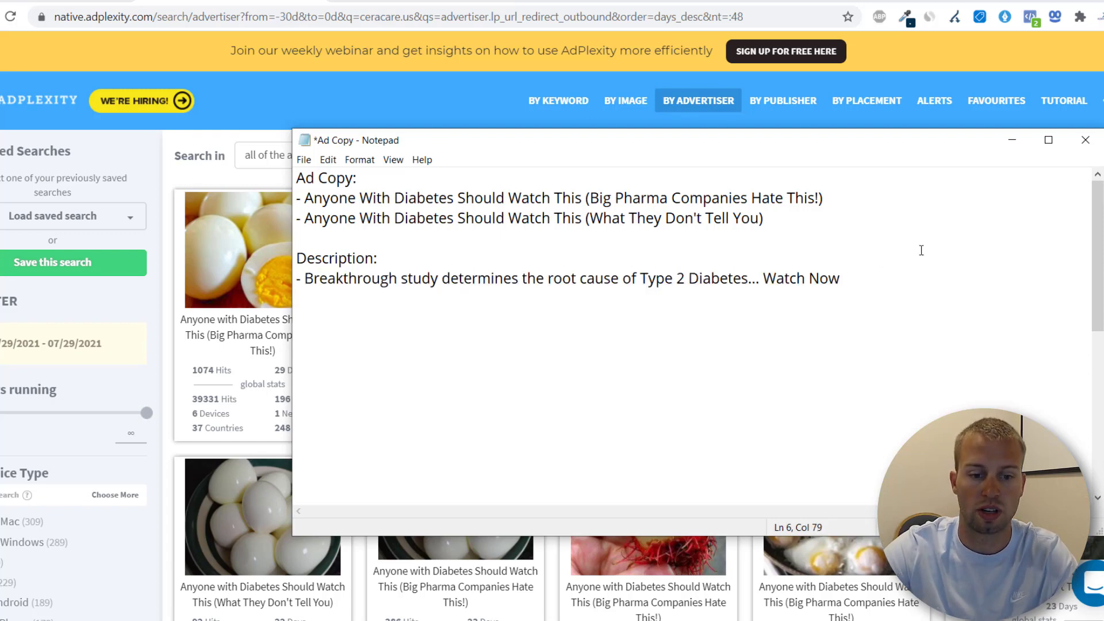
key("ctrl+End")
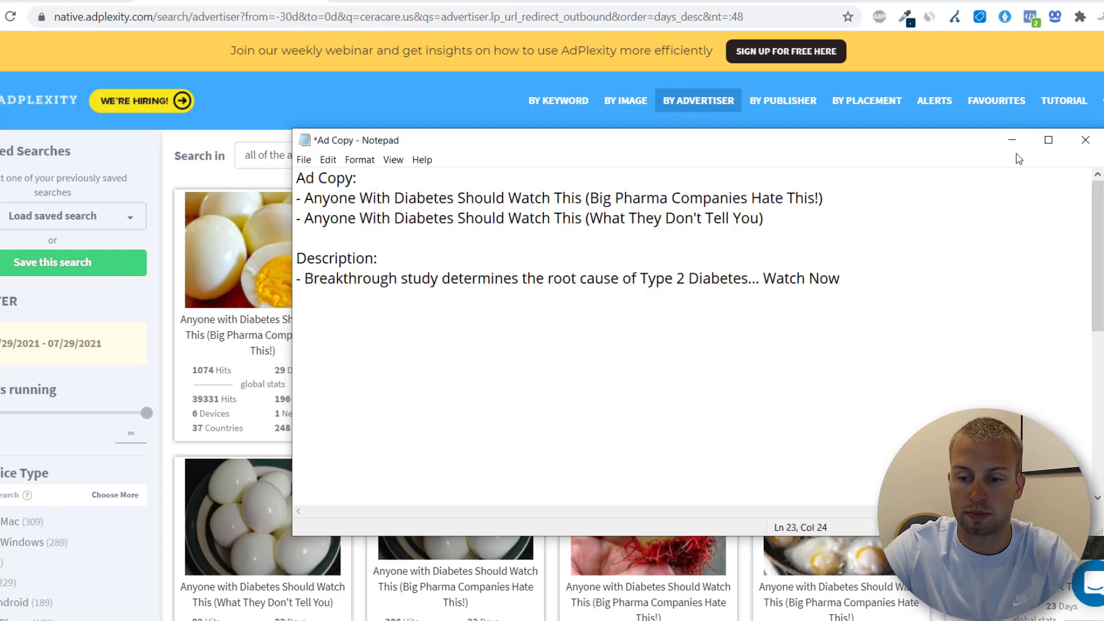
left_click(1012, 148)
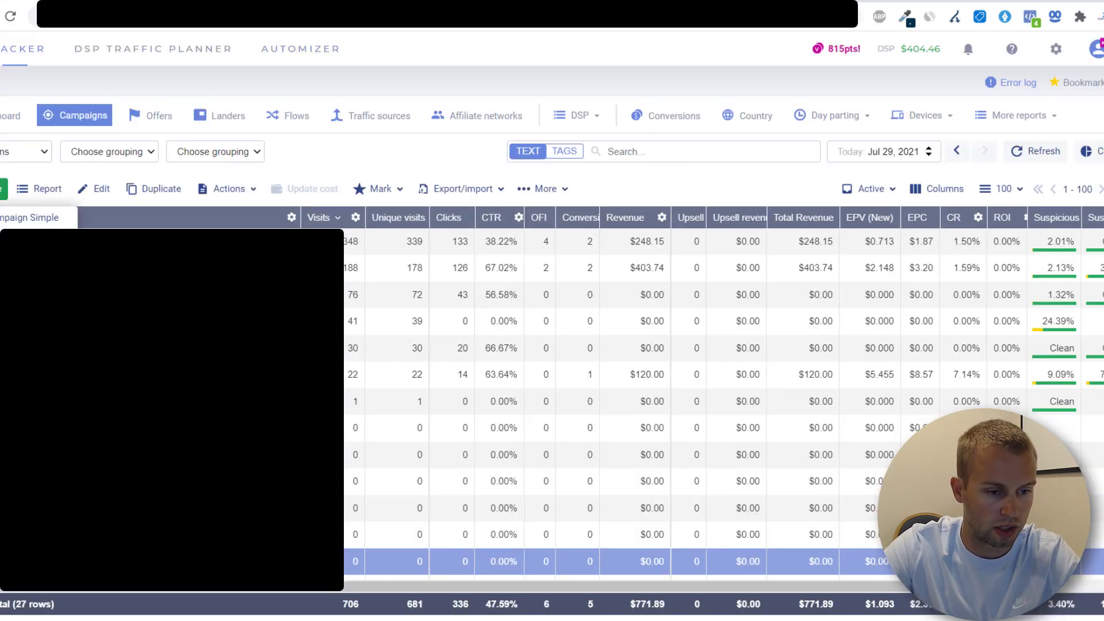
- In the Voluum campaigns view in the browser, create a new native campaign and select RevContent as its ad exchange
left_click(3, 188)
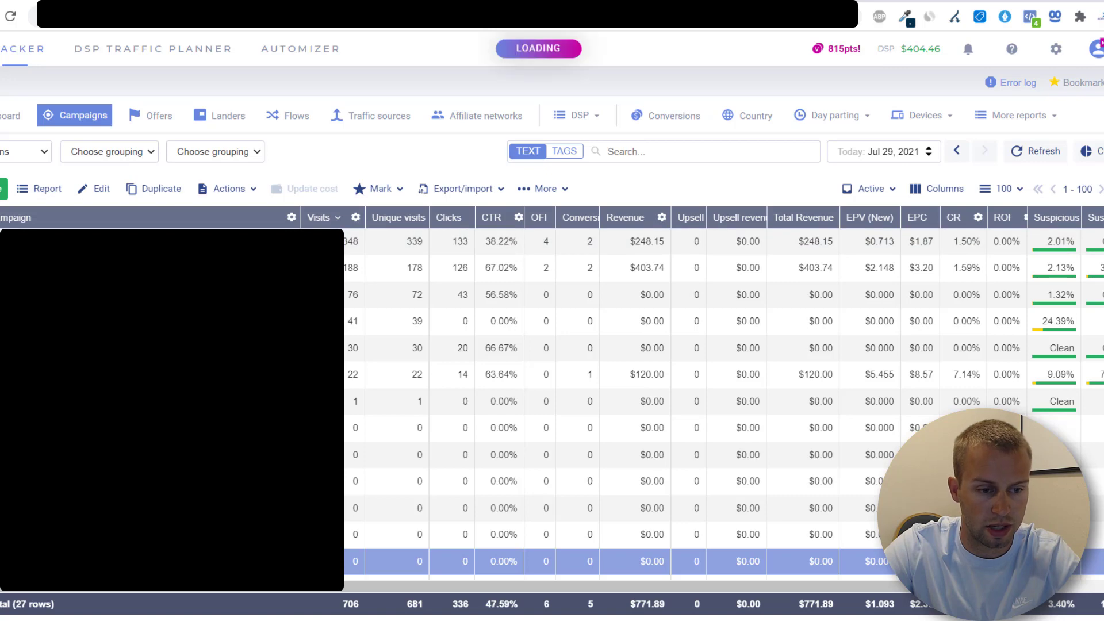
left_click(662, 345)
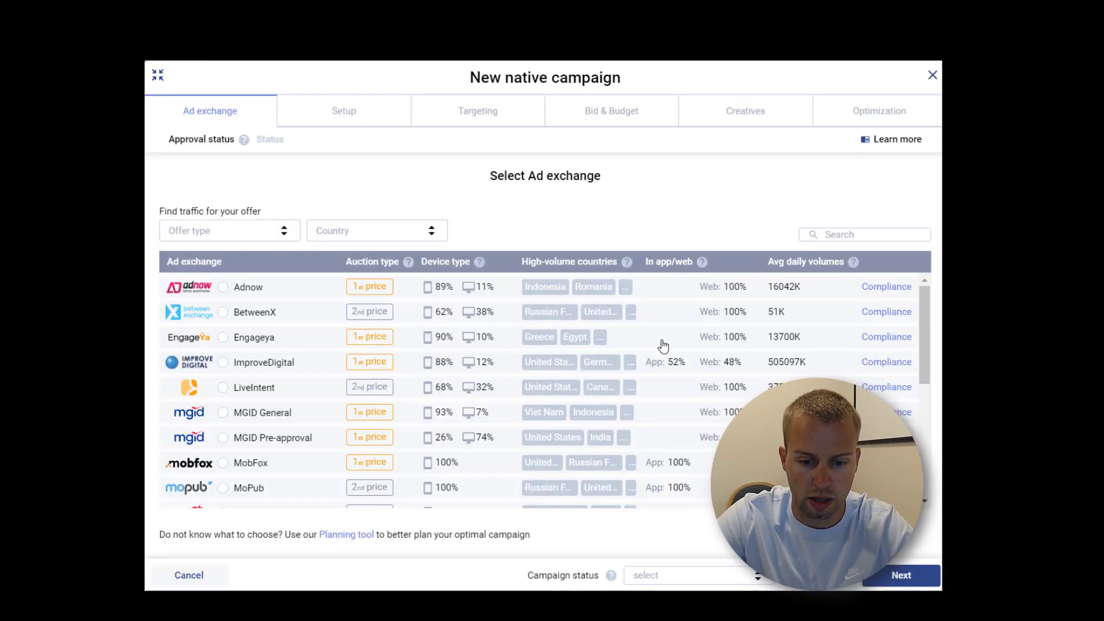
left_click_drag(929, 314, 951, 428)
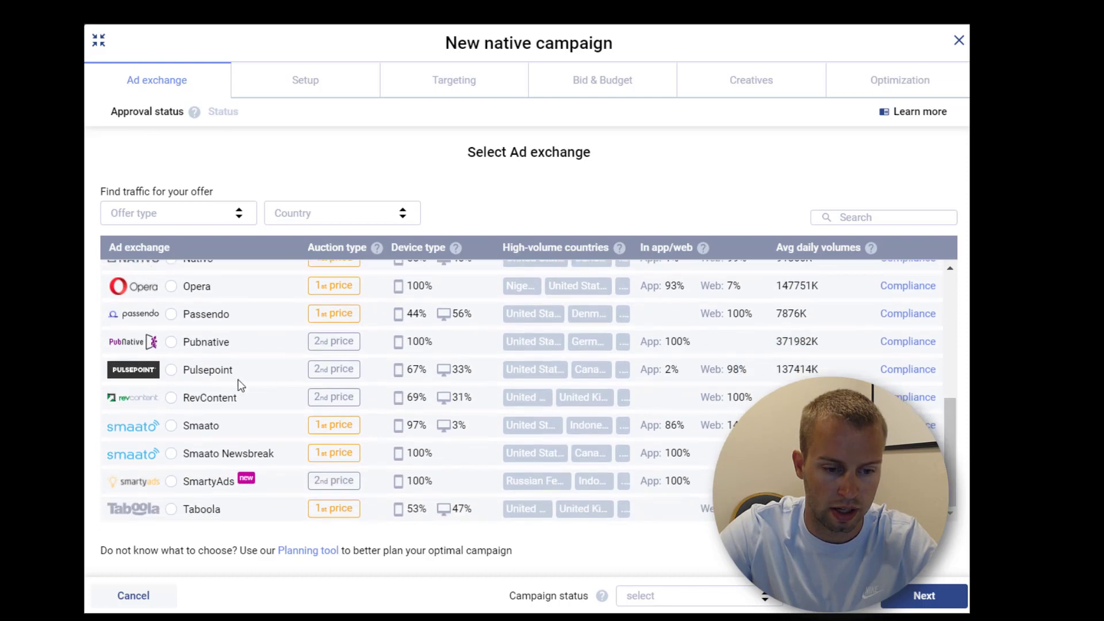
left_click(172, 398)
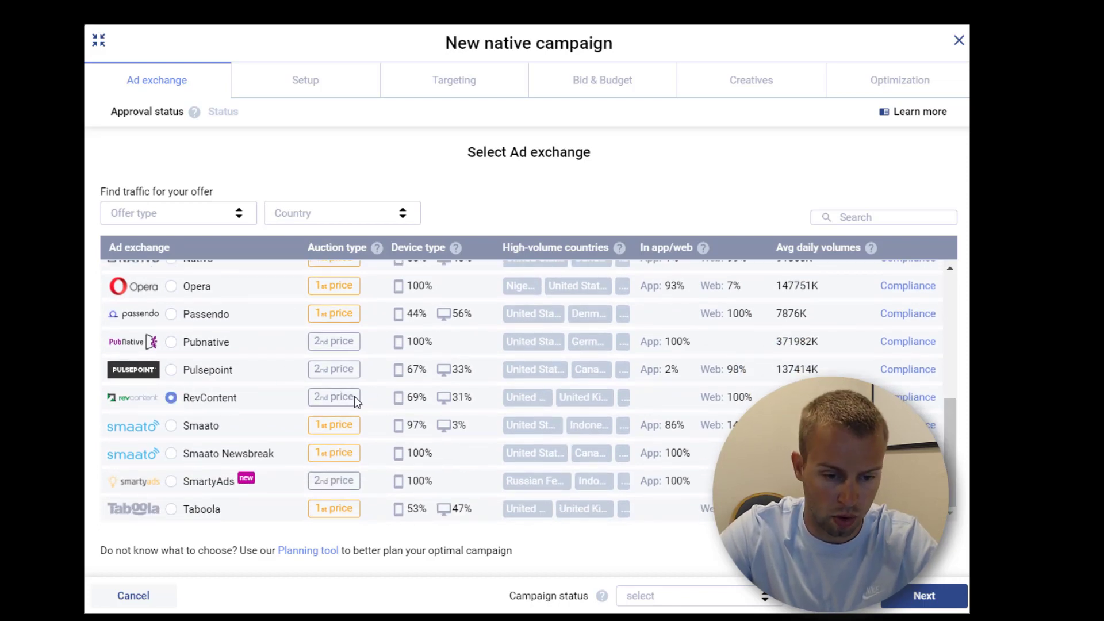
- Read the auction type explanation, highlighting the second-price auction and its bidding example
mouse_move(378, 248)
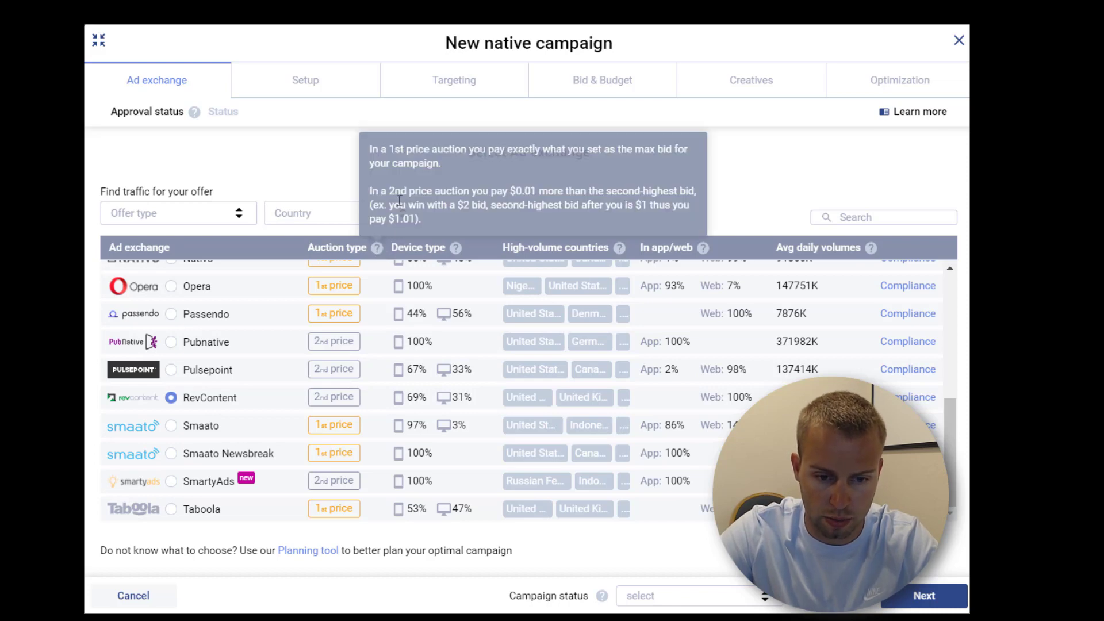
left_click_drag(391, 190, 434, 192)
left_click(433, 192)
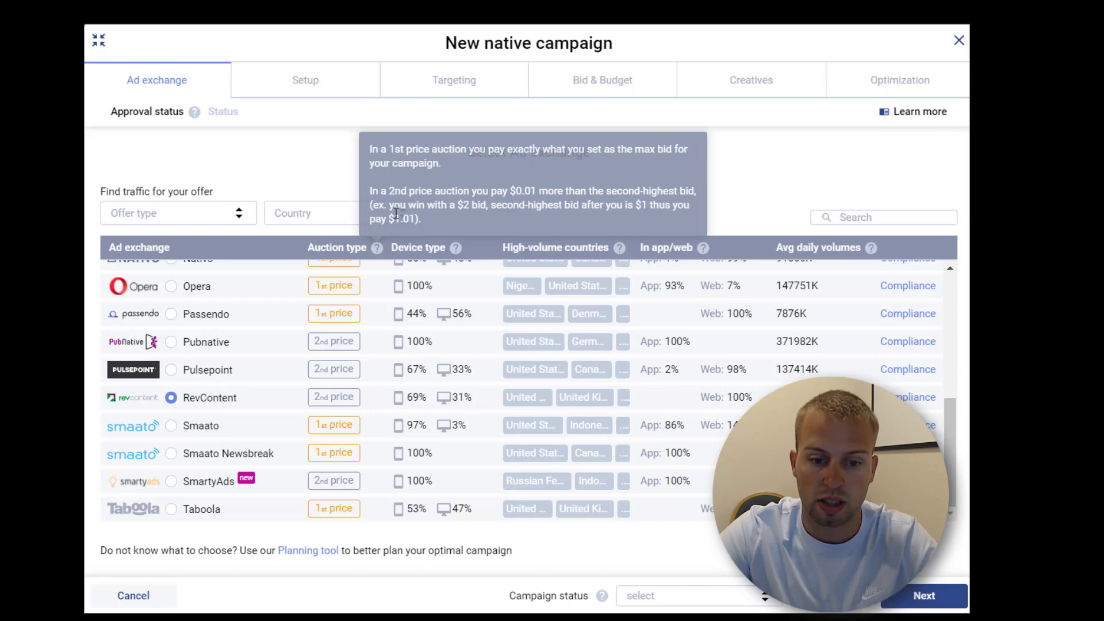
left_click_drag(489, 206, 648, 208)
left_click(440, 213)
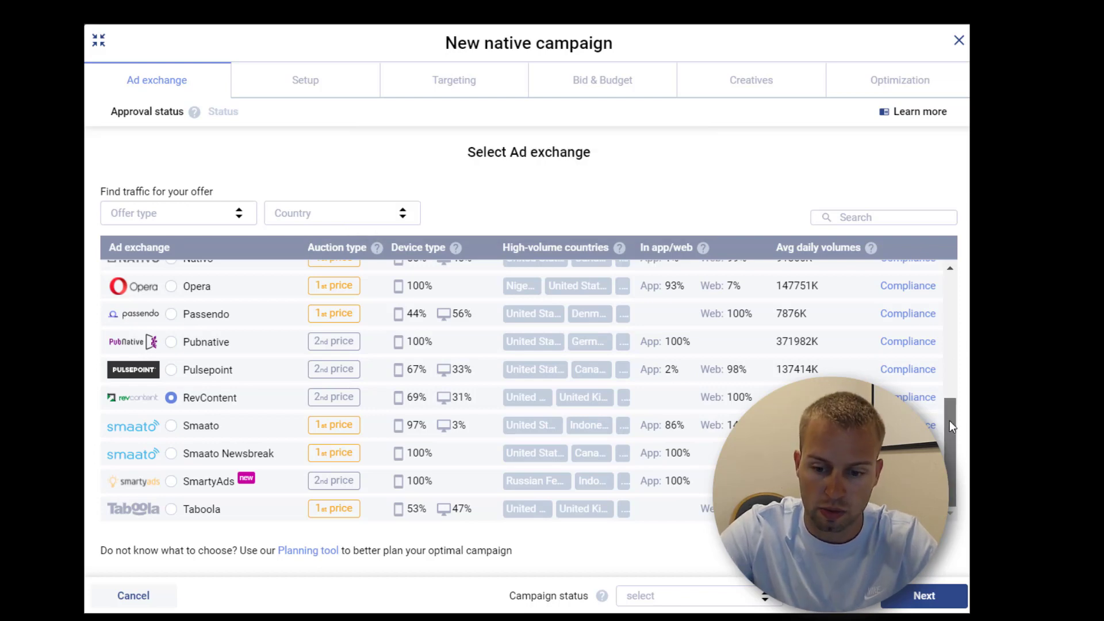
- Continue to the campaign setup and complete the campaign name as "Voluum DSP - Ceracare CASE STUDY"
left_click(939, 600)
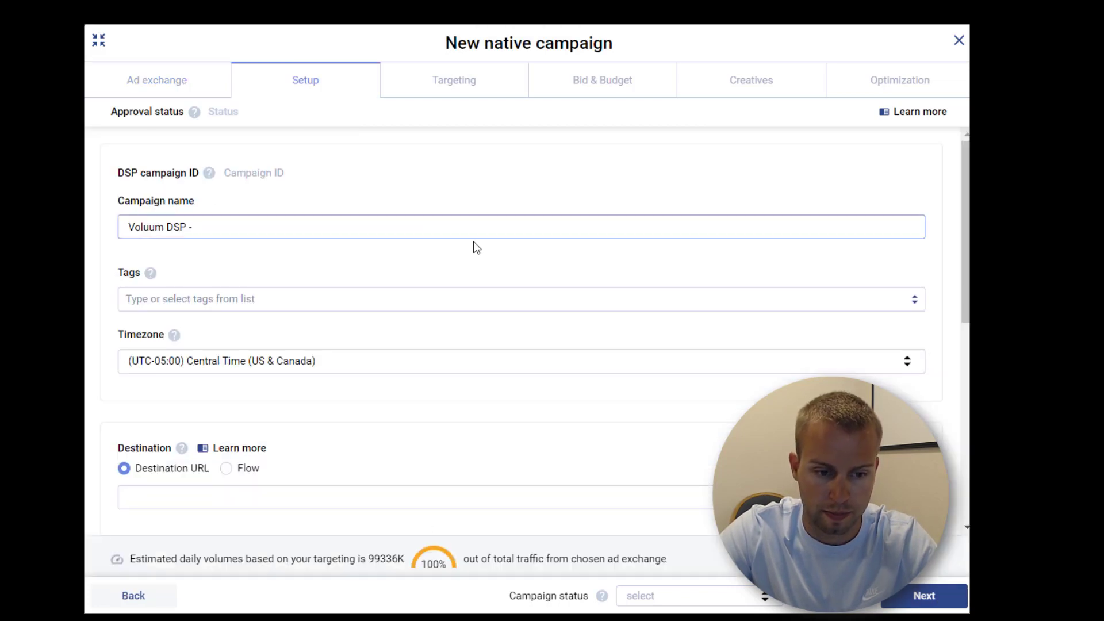
type("Cera")
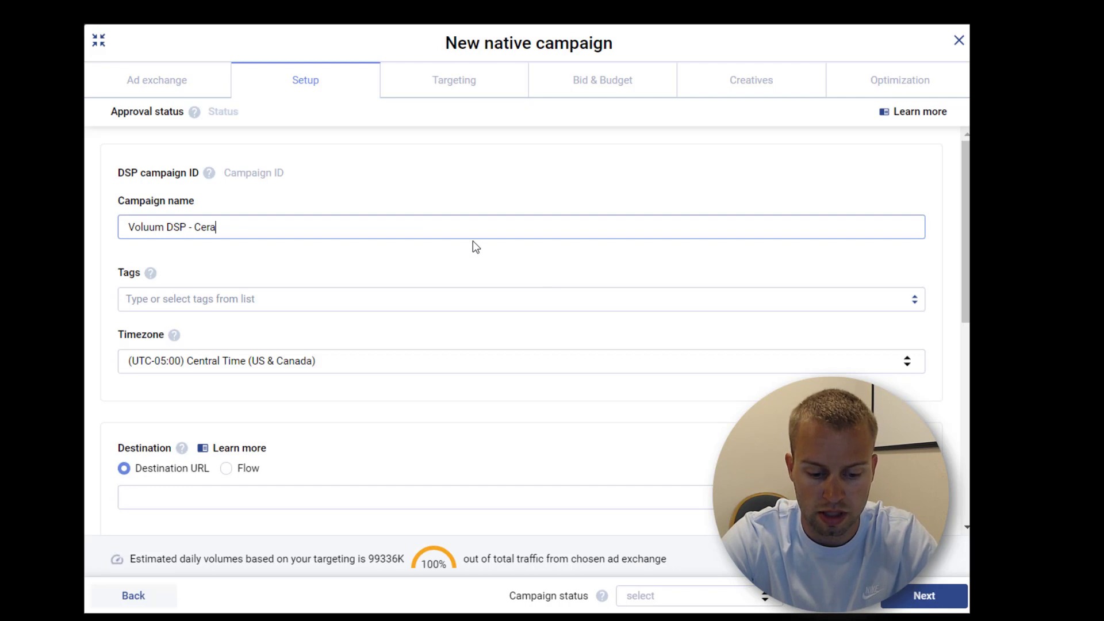
type("care CASE STUDY")
- Set the destination to the flow "Global - Ceracare YOUTUBE Case Study Flow", use ceracare.us as the brand domain, and continue to targeting
scroll(944, 267, "down", 4)
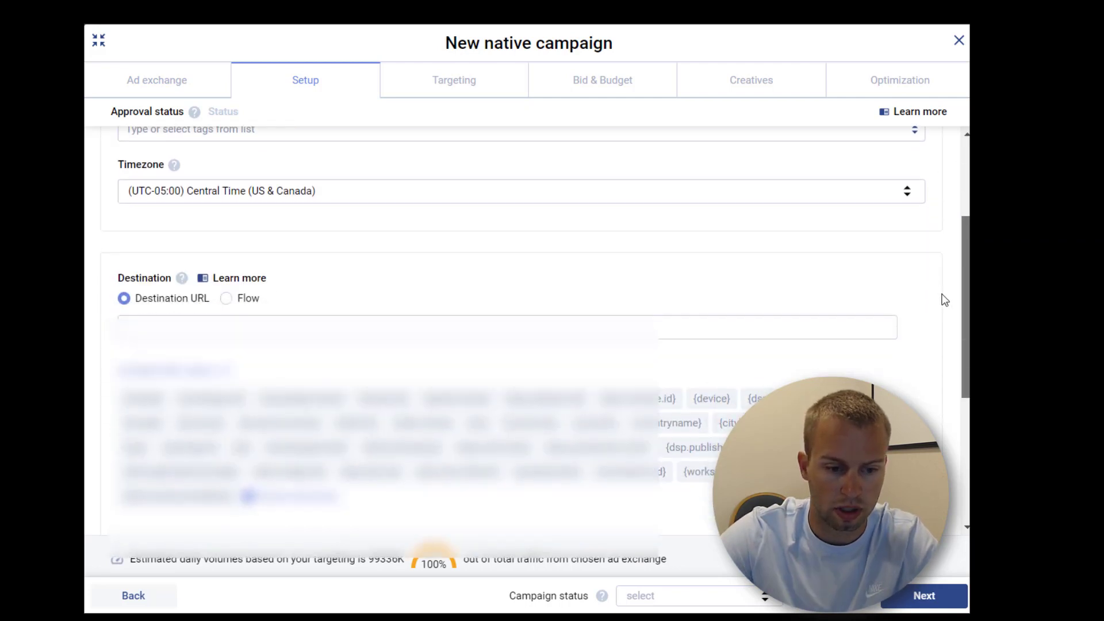
left_click(228, 240)
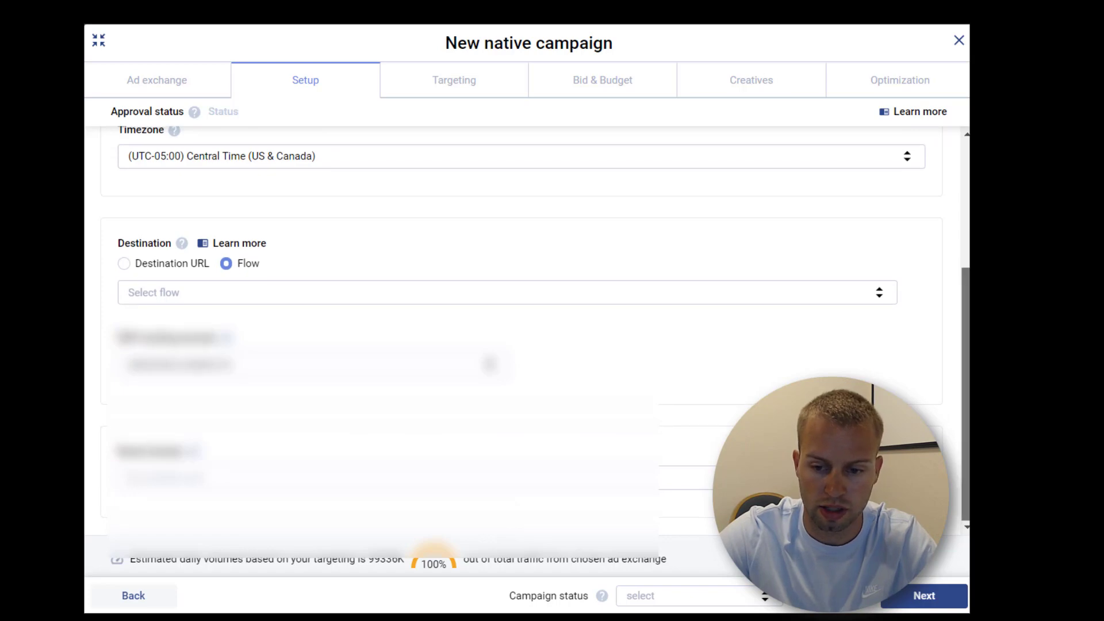
left_click(642, 290)
left_click(219, 310)
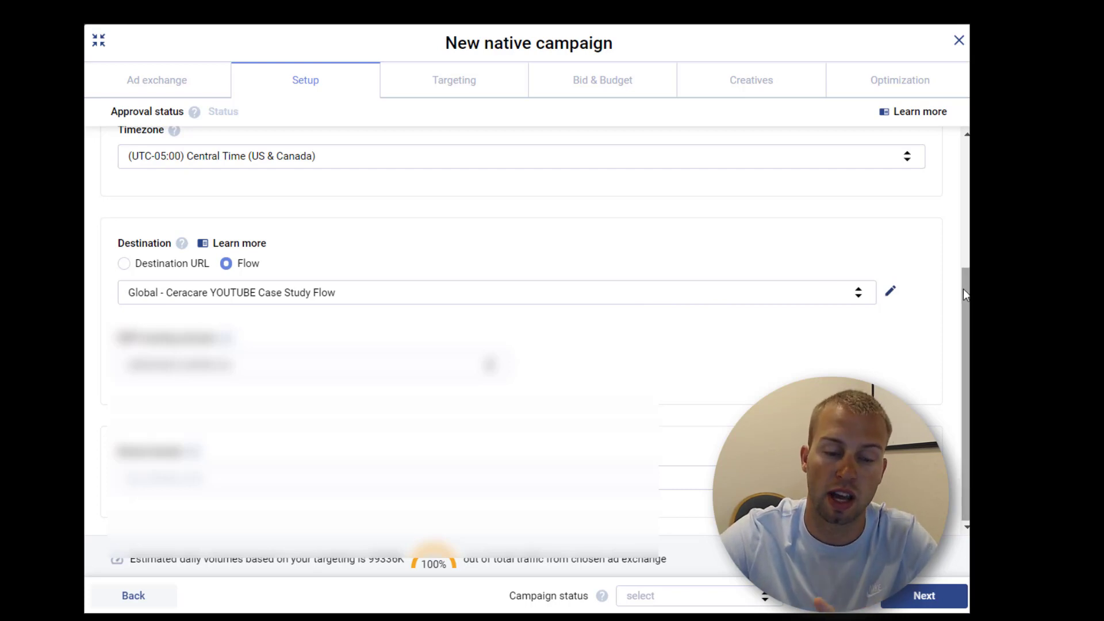
mouse_move(197, 455)
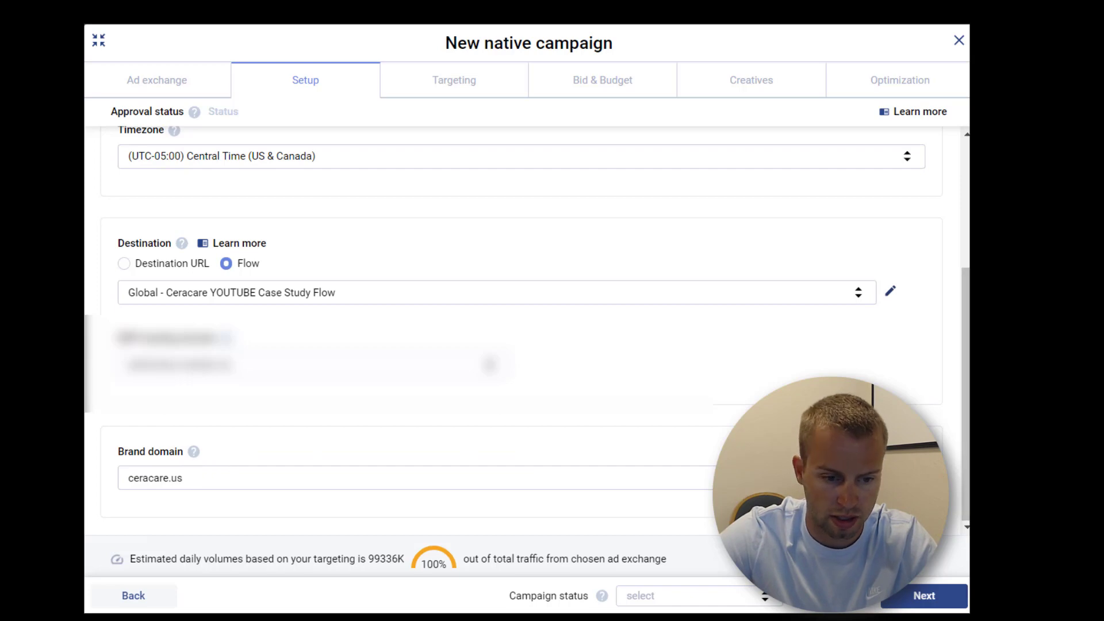
left_click(927, 595)
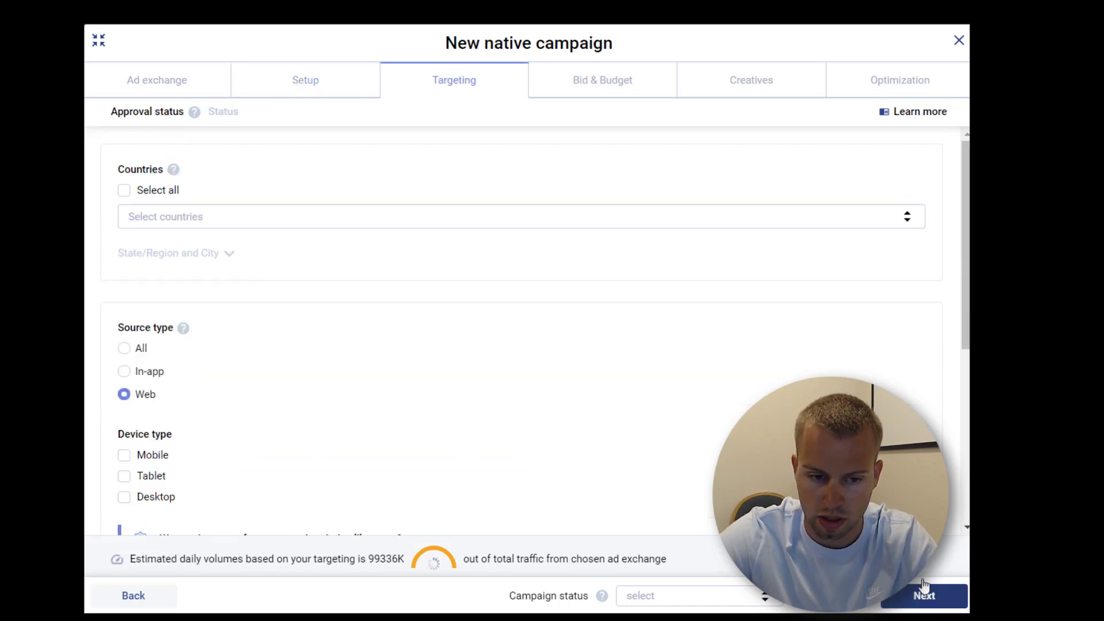
- Target the United States as the country and Desktop as the device type
left_click(169, 208)
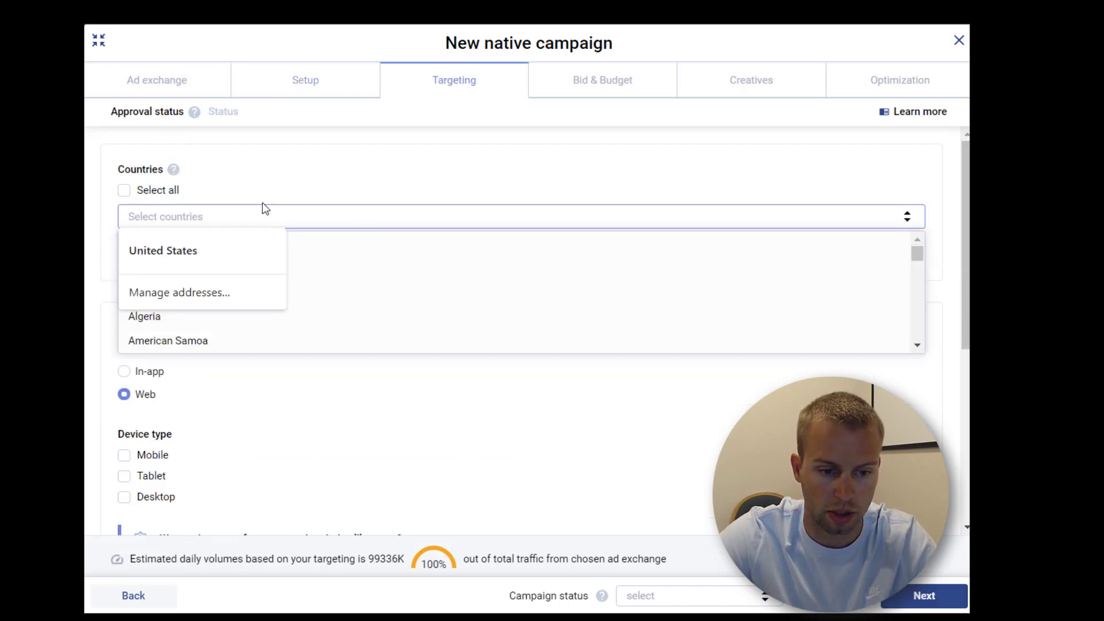
type("un")
key("Return")
scroll(315, 271, "down", 1)
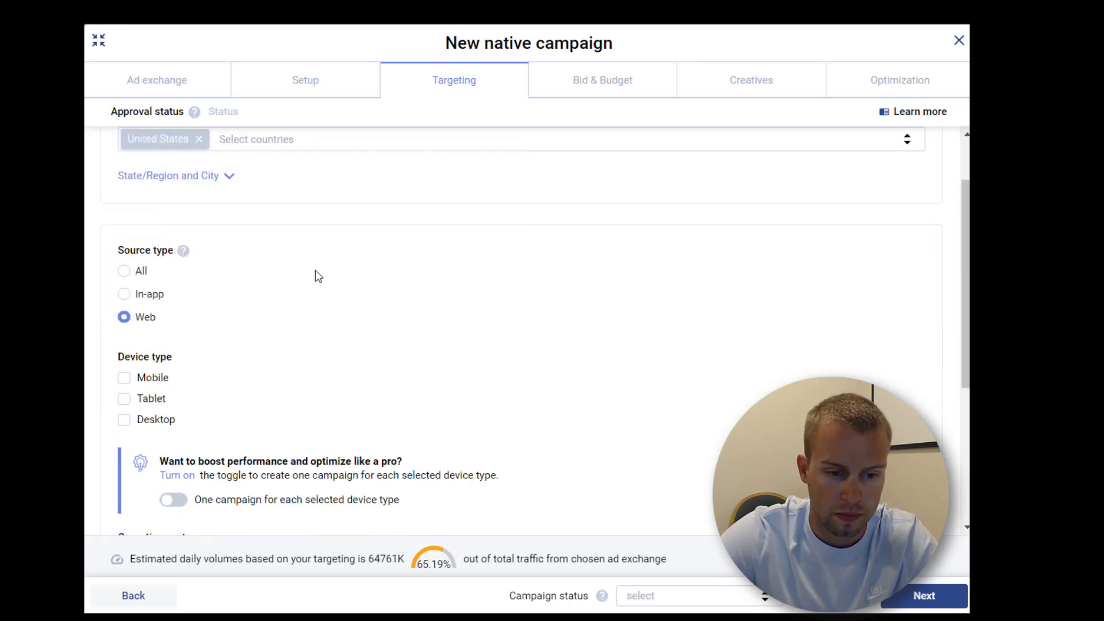
scroll(315, 270, "down", 1)
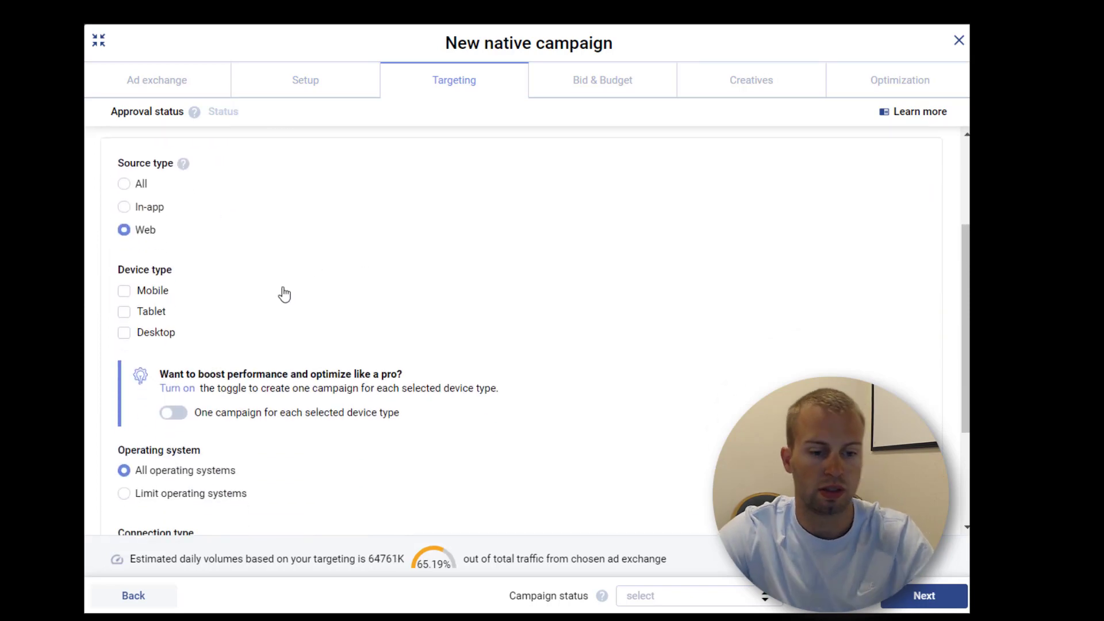
left_click(124, 334)
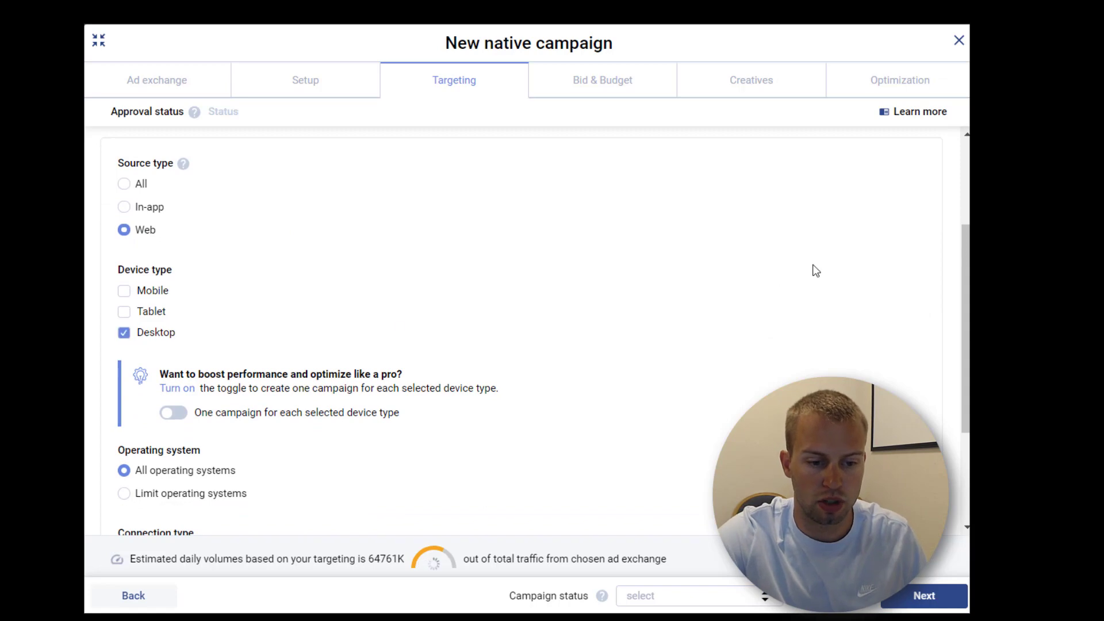
- Limit the targeted operating systems to OS X, Windows, Linux and MacOS by excluding JVM and Other desktop OS
scroll(173, 374, "down", 2)
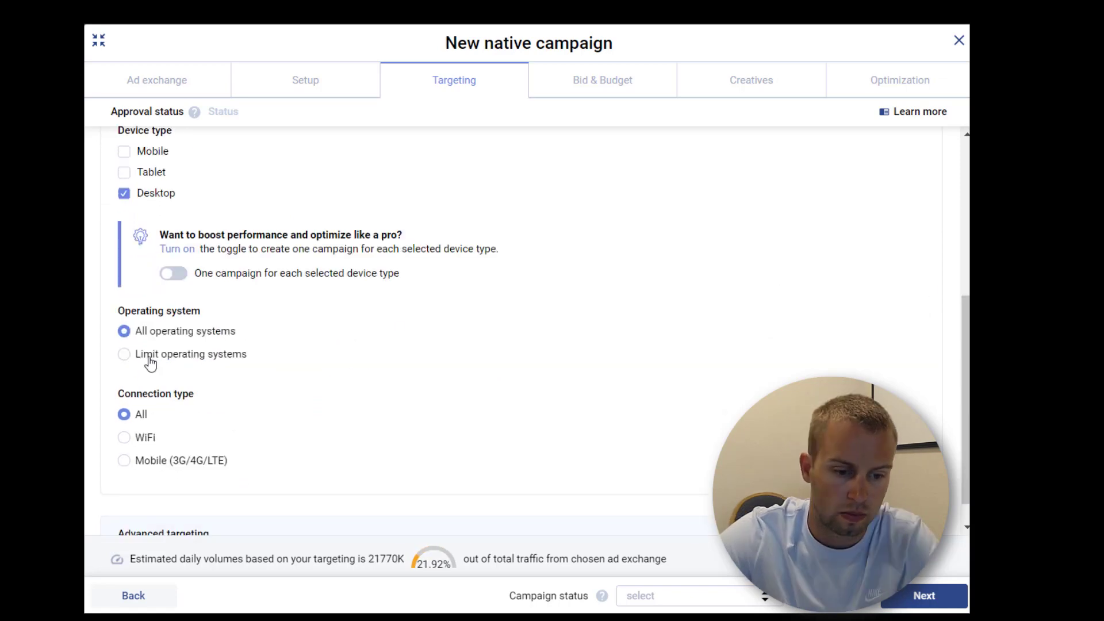
left_click(156, 360)
scroll(206, 365, "down", 3)
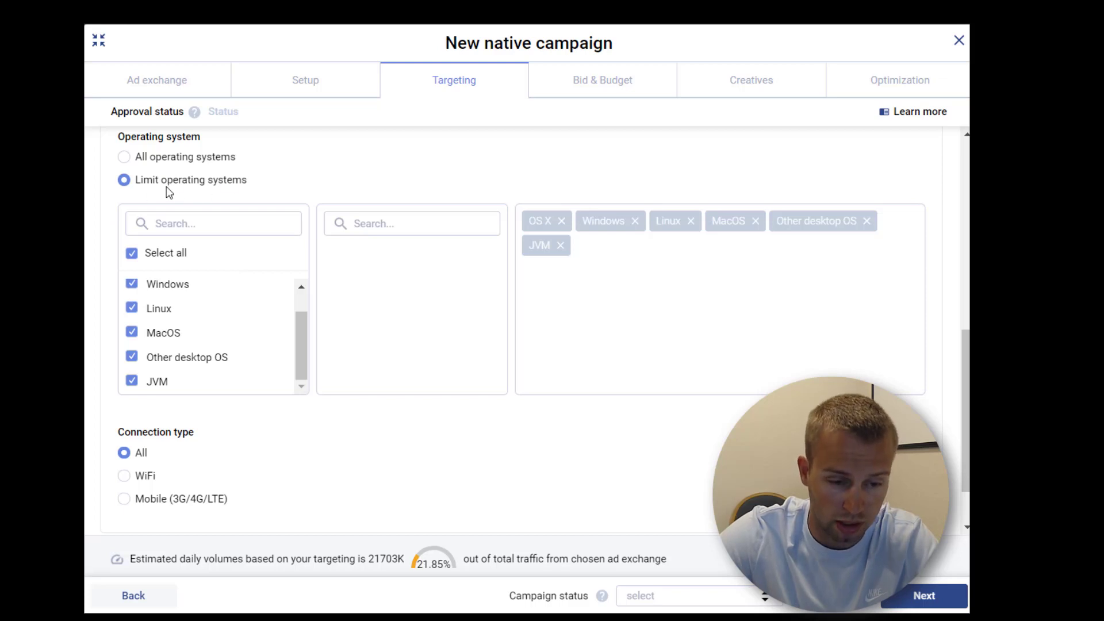
left_click(133, 381)
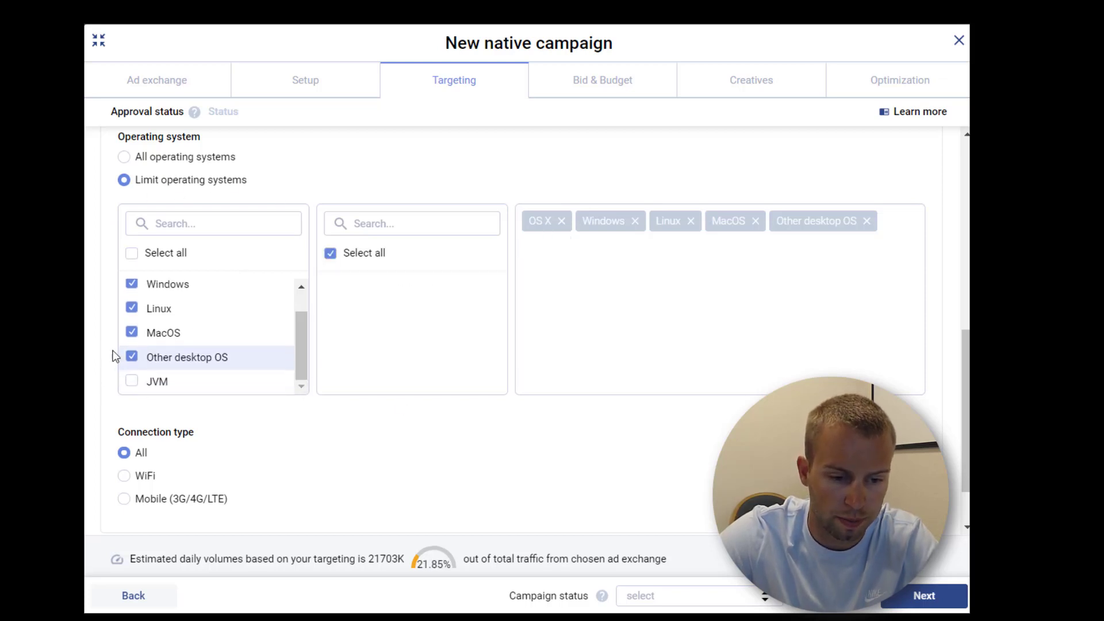
left_click(132, 357)
left_click_drag(302, 330, 301, 308)
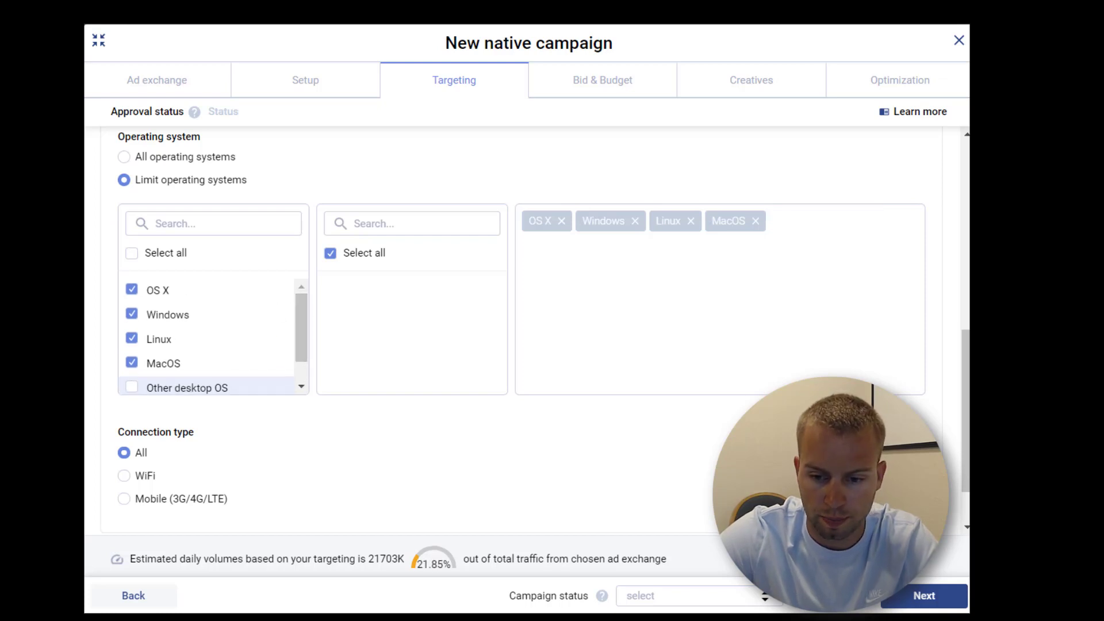
left_click_drag(967, 382, 968, 394)
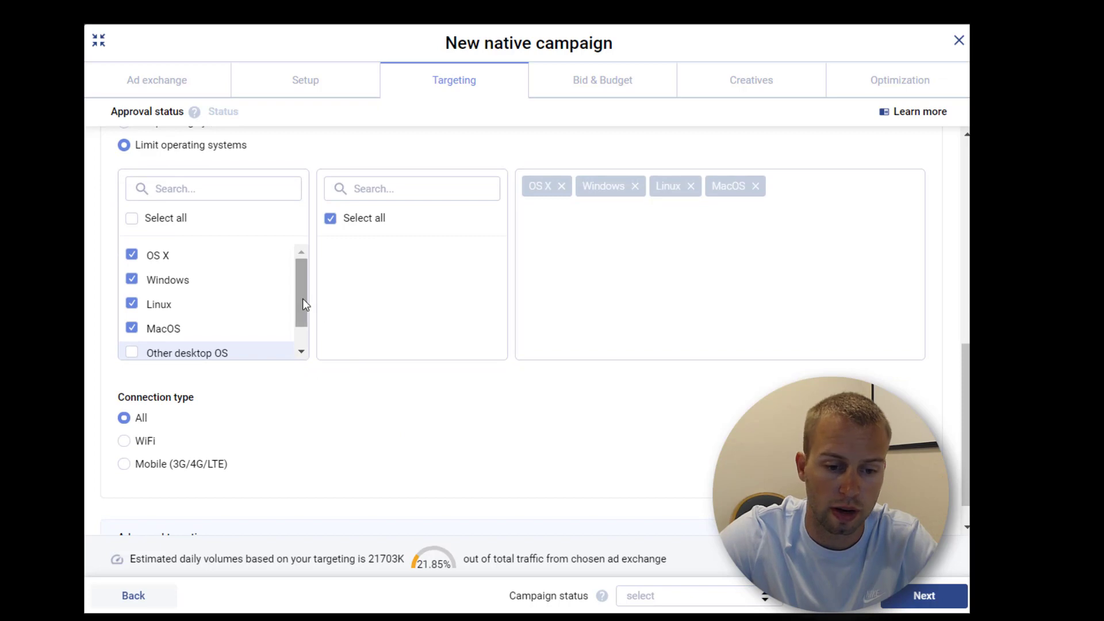
left_click_drag(303, 298, 303, 322)
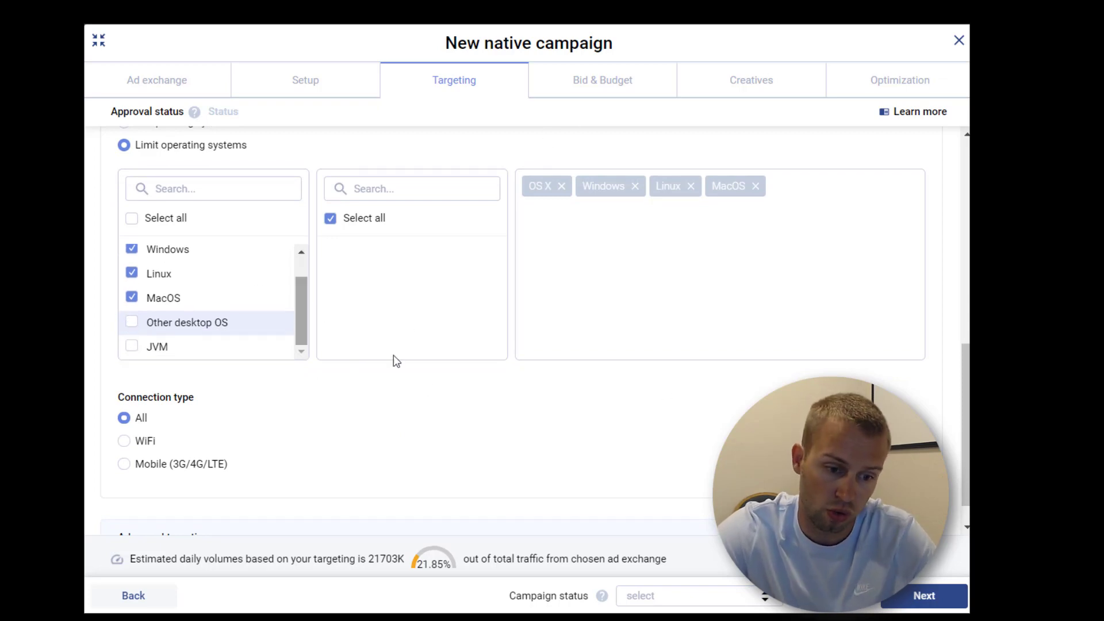
- Try the WiFi connection type and set it back to All
scroll(167, 347, "down", 1)
left_click(153, 405)
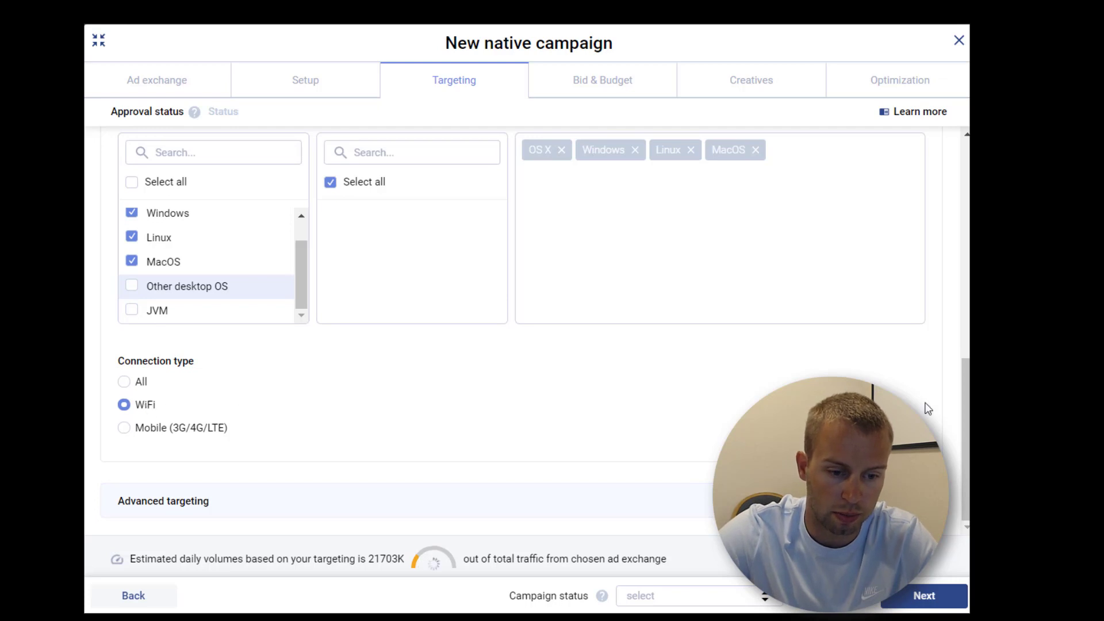
left_click(141, 382)
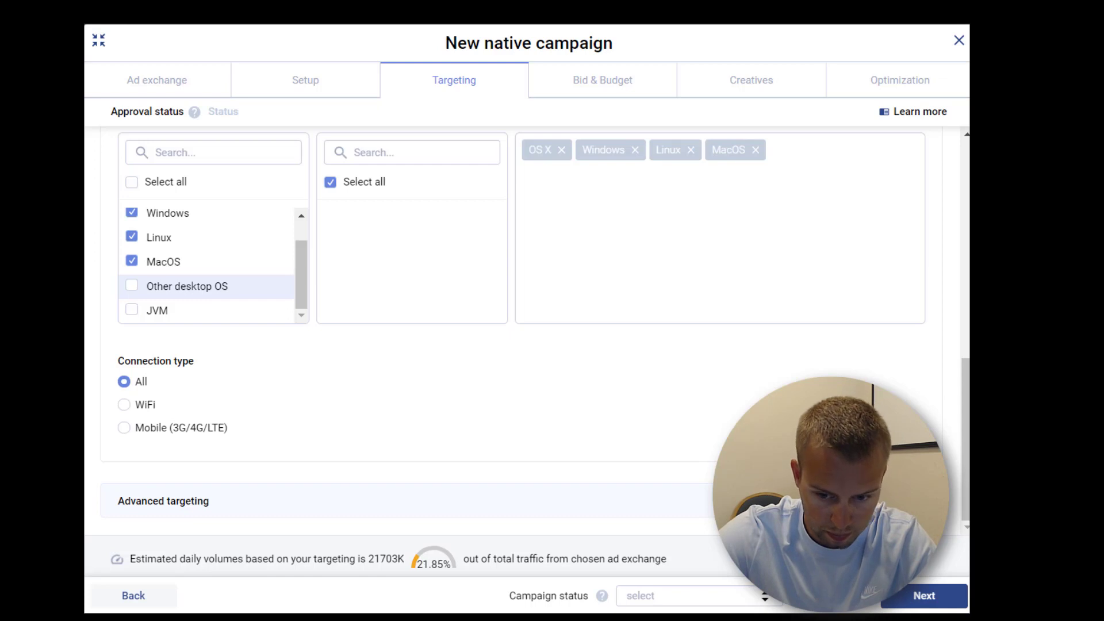
- Expand the advanced targeting and apply the "RevContent WL NEW - Case St..." list as a whitelist
left_click(891, 501)
scroll(914, 365, "down", 4)
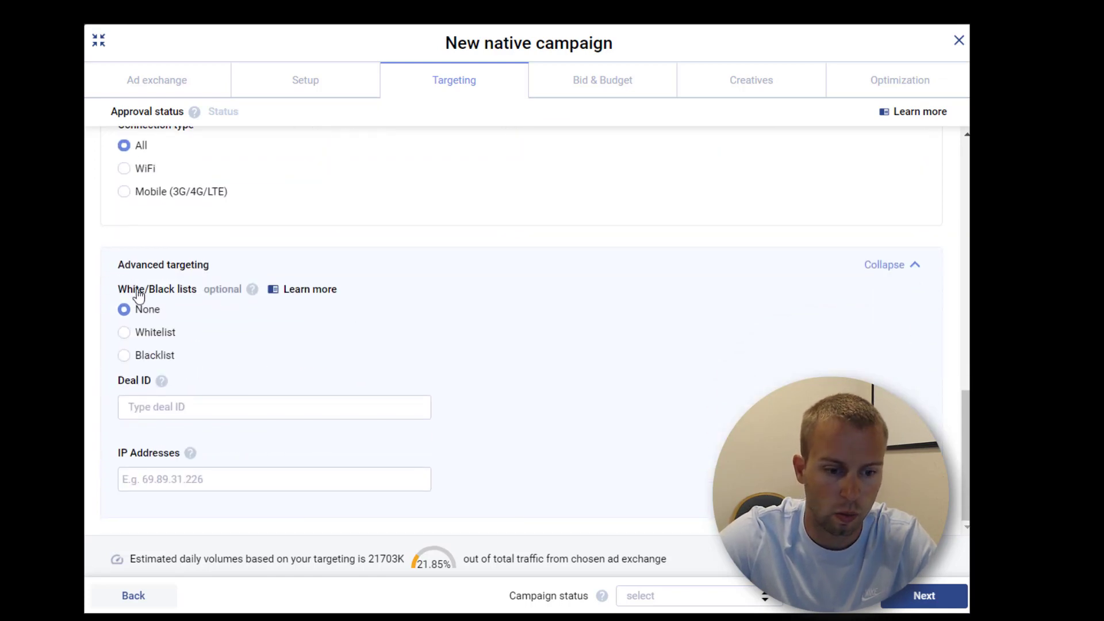
left_click(168, 332)
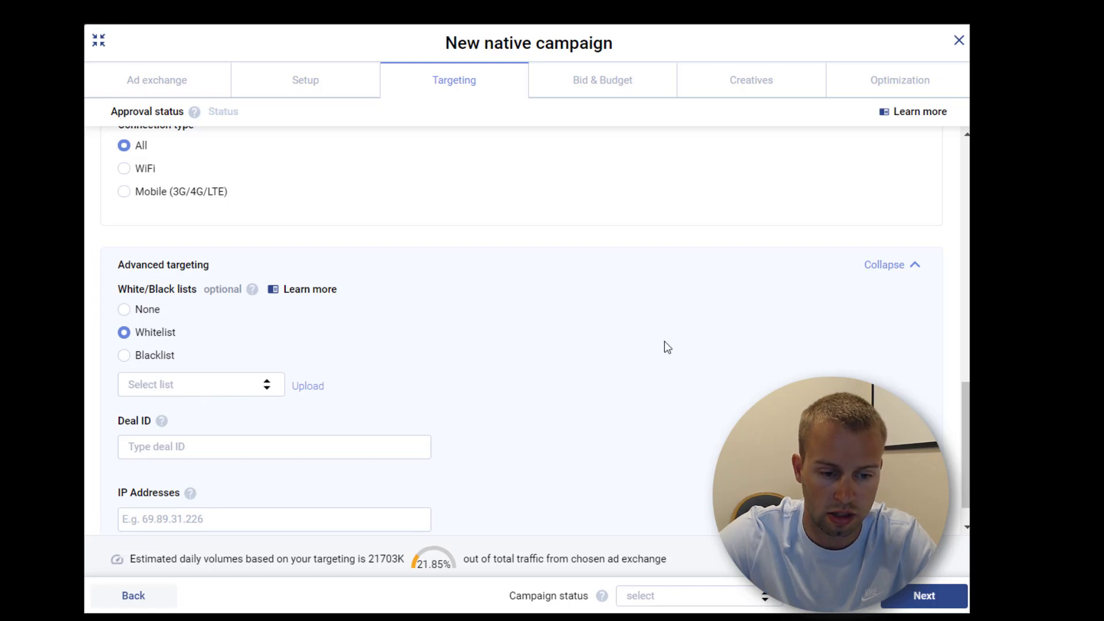
left_click(217, 384)
left_click(166, 402)
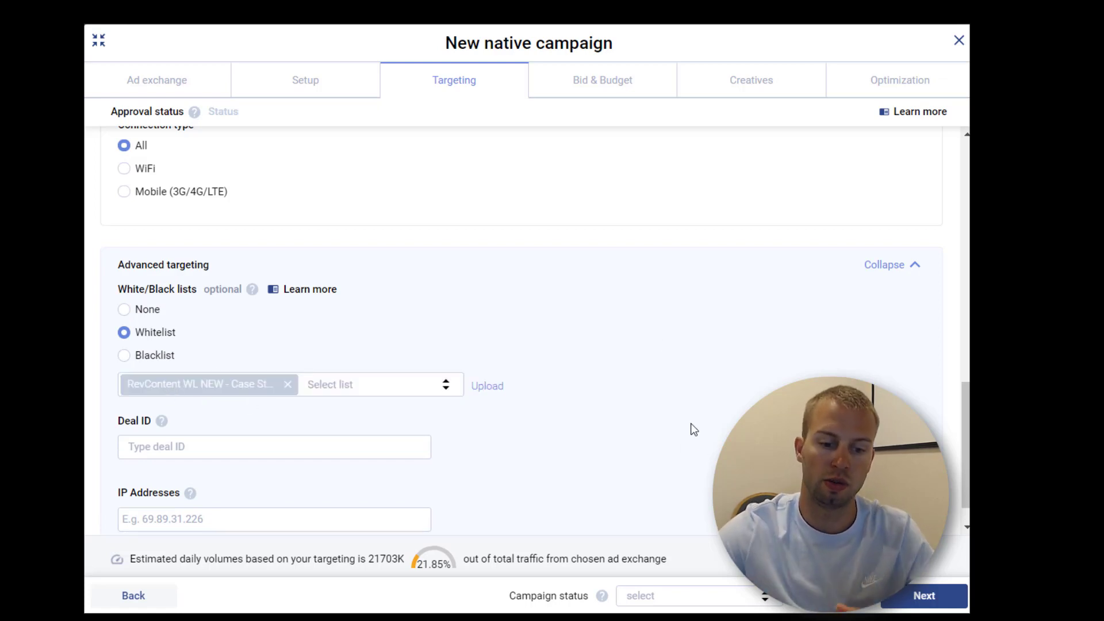
scroll(691, 423, "down", 1)
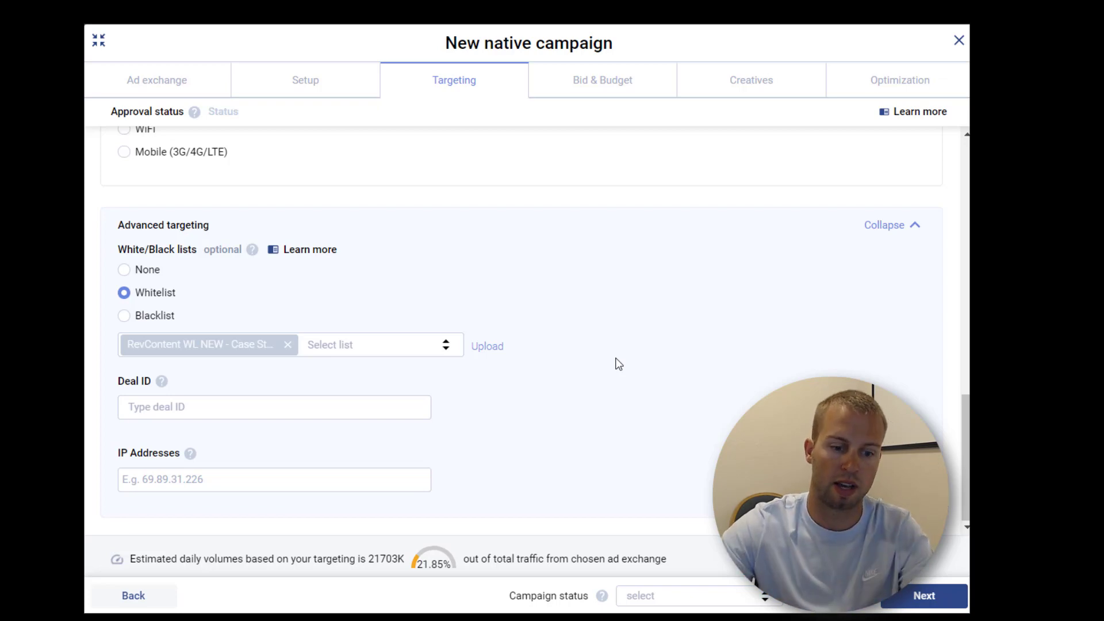
- Continue to the bid and budget settings and set the max CPM bid to 0.84
left_click(907, 594)
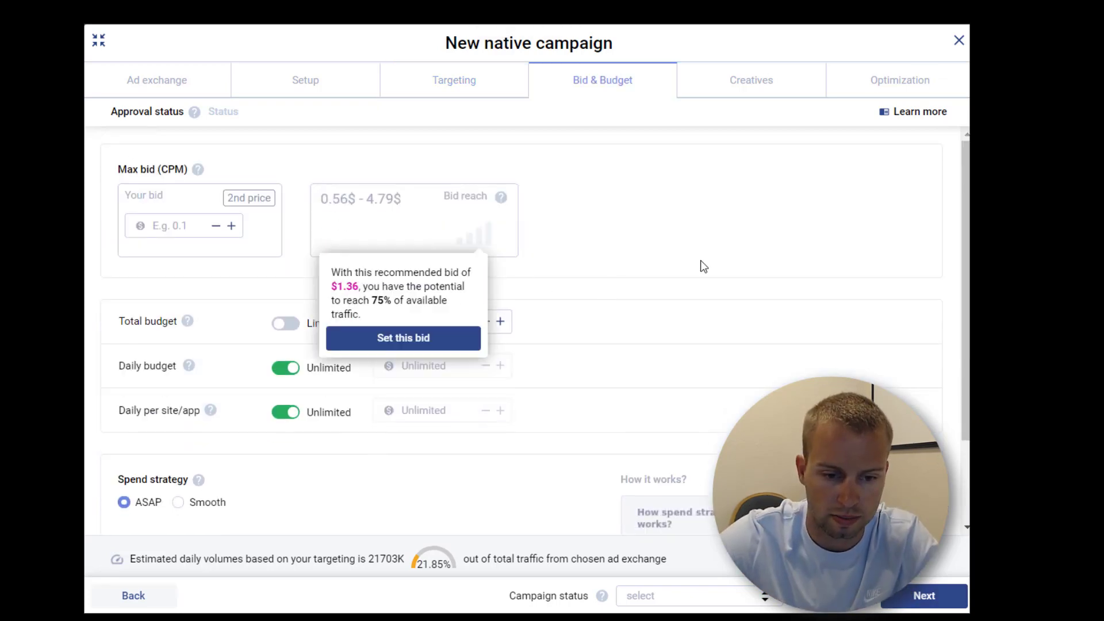
left_click(200, 217)
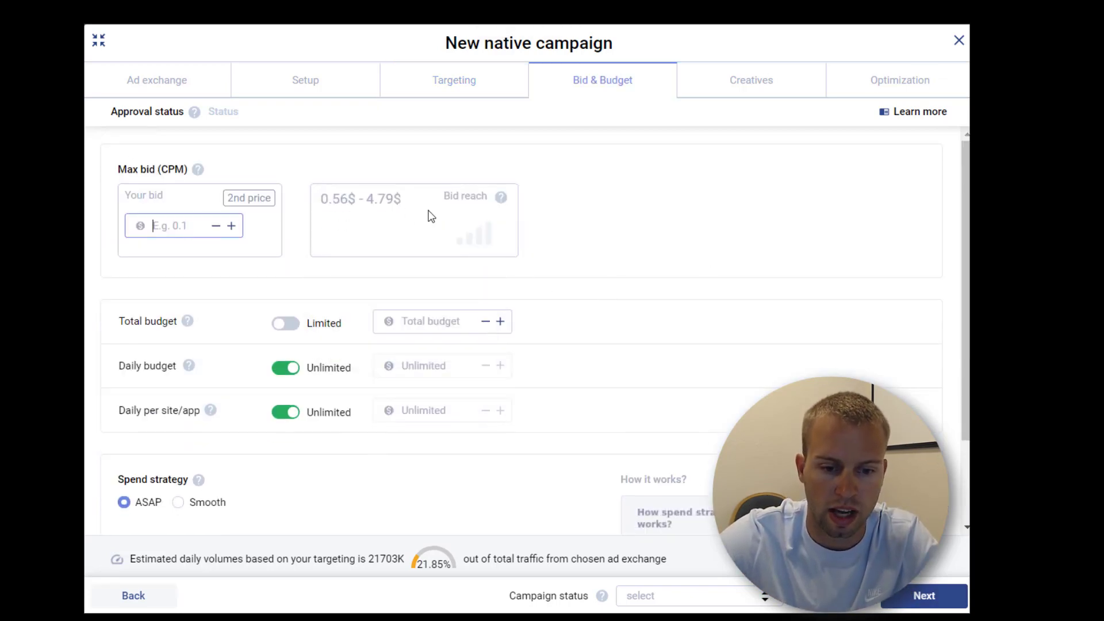
mouse_move(467, 245)
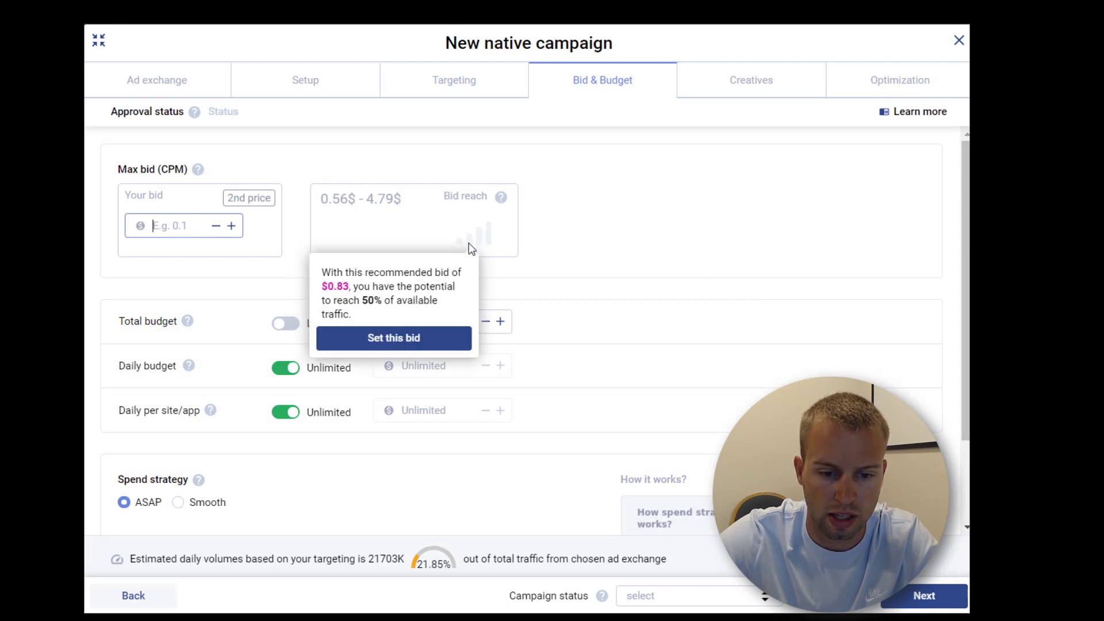
type("0")
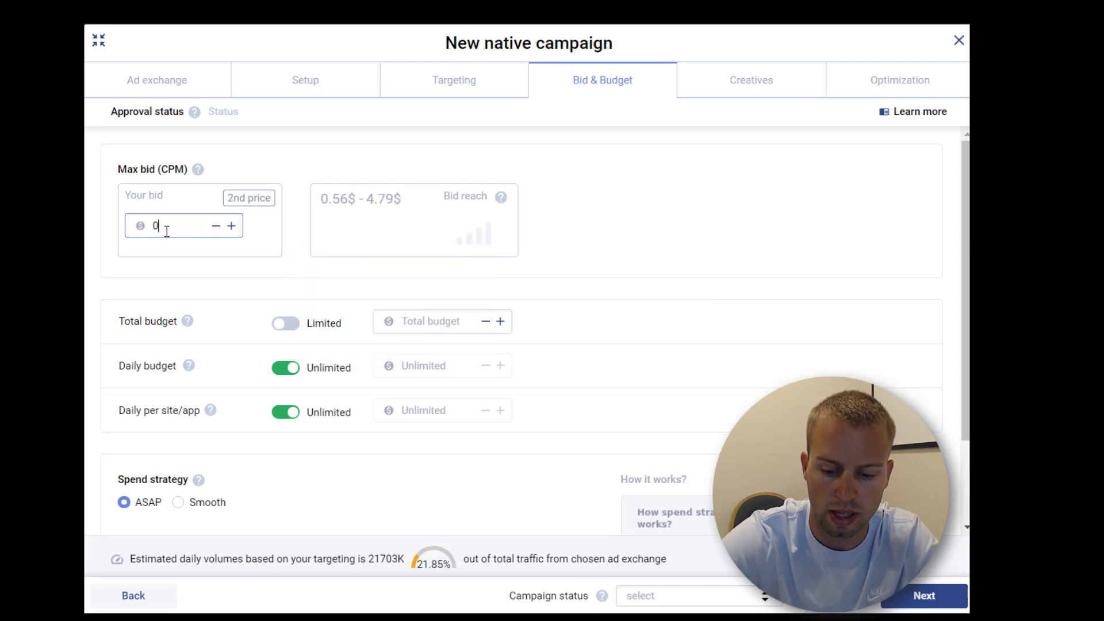
type(".84")
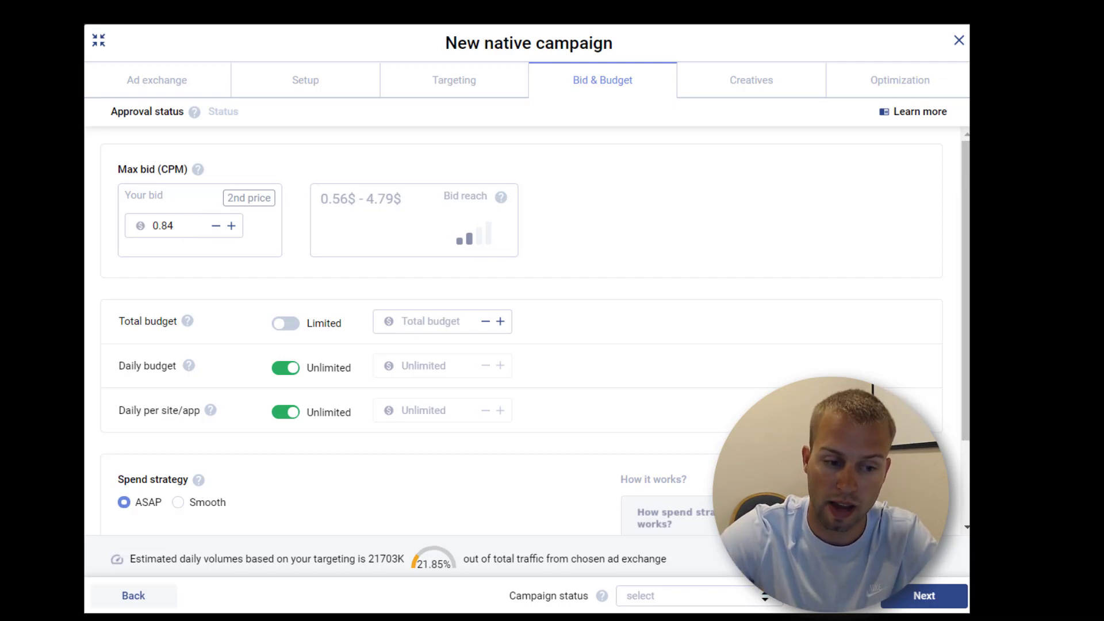
- Limit the daily budget to 100 and the daily budget per site/app to 30
left_click(315, 378)
left_click(433, 367)
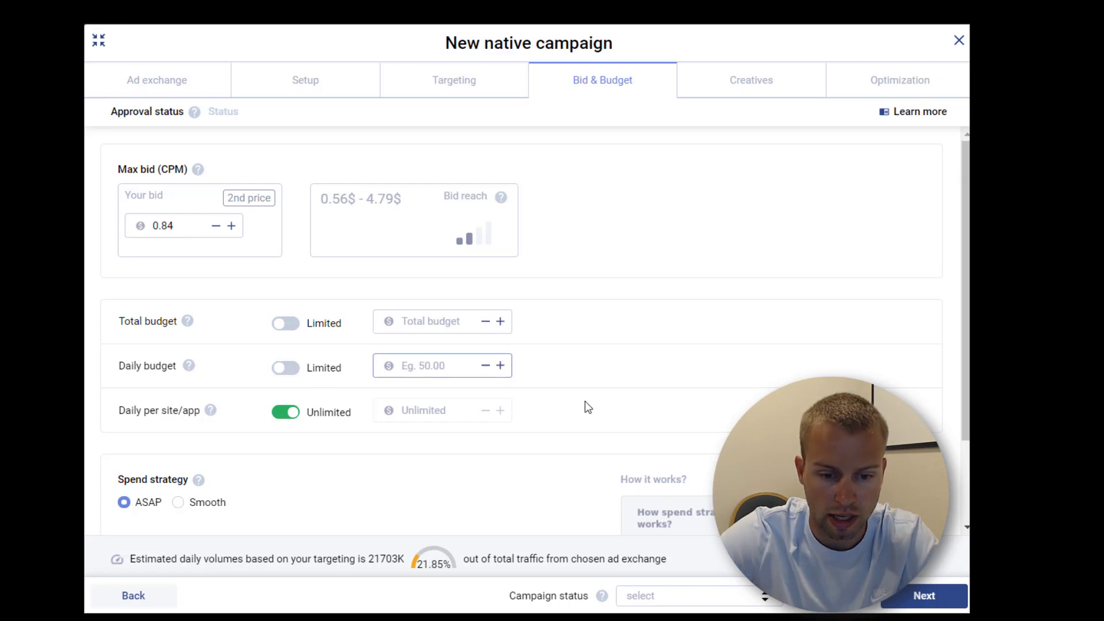
type("100")
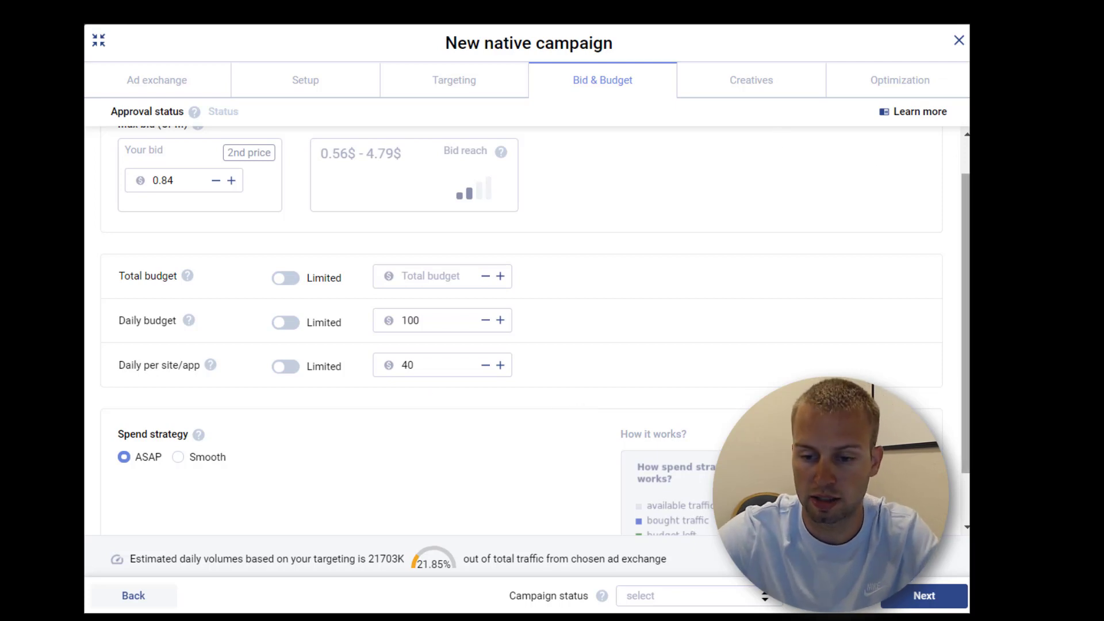
scroll(966, 322, "down", 1)
double_click(424, 345)
type("30")
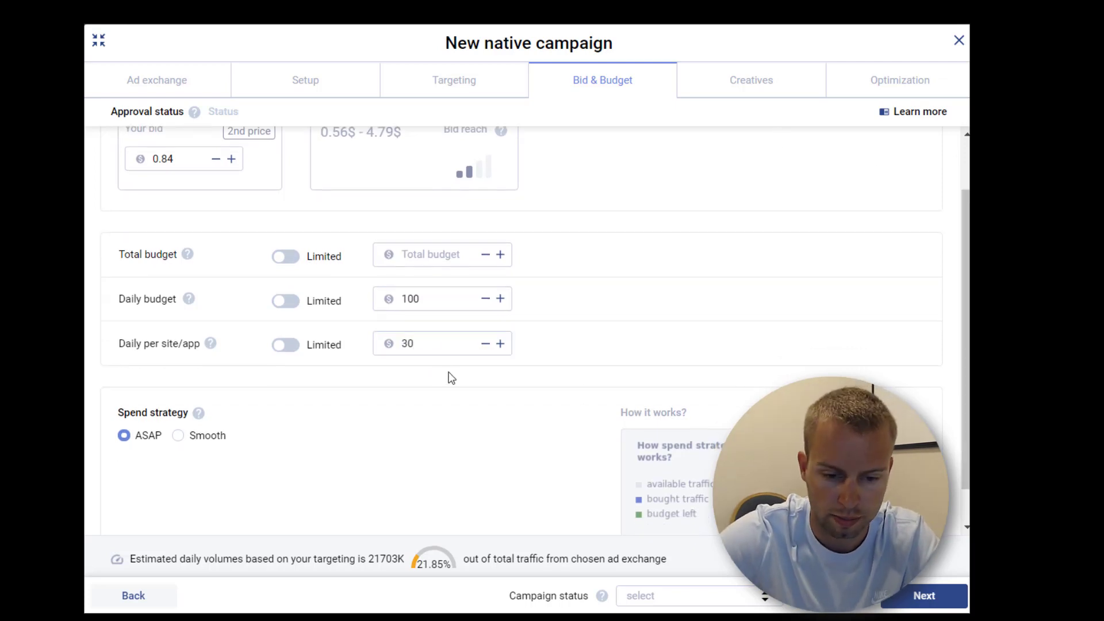
- Try the Smooth spend strategy and set it back to ASAP
scroll(345, 368, "down", 2)
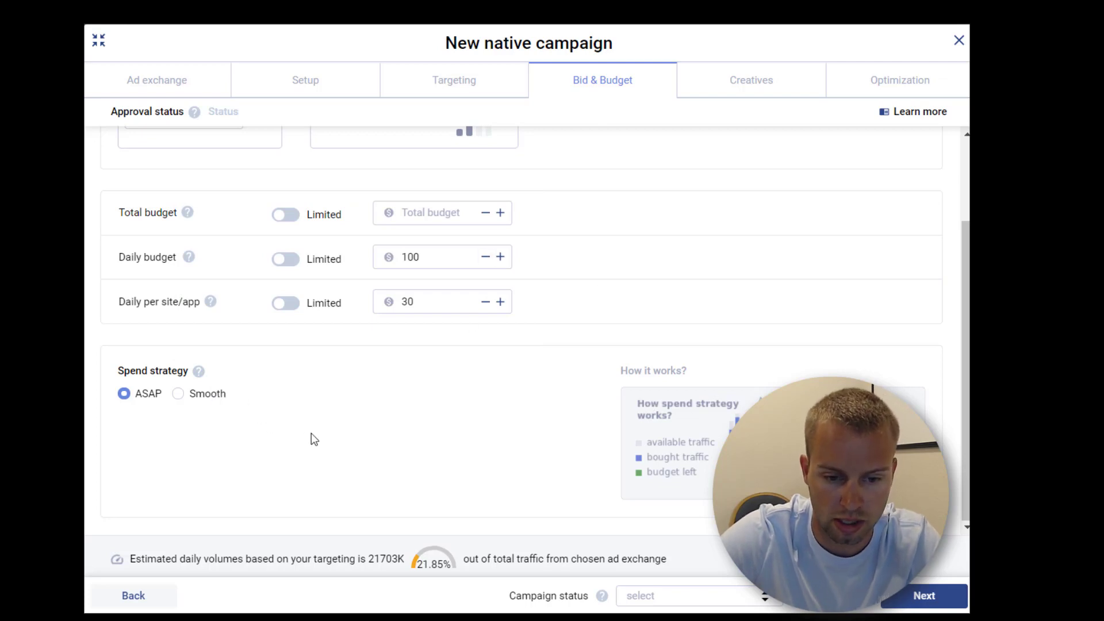
left_click(183, 397)
mouse_move(525, 257)
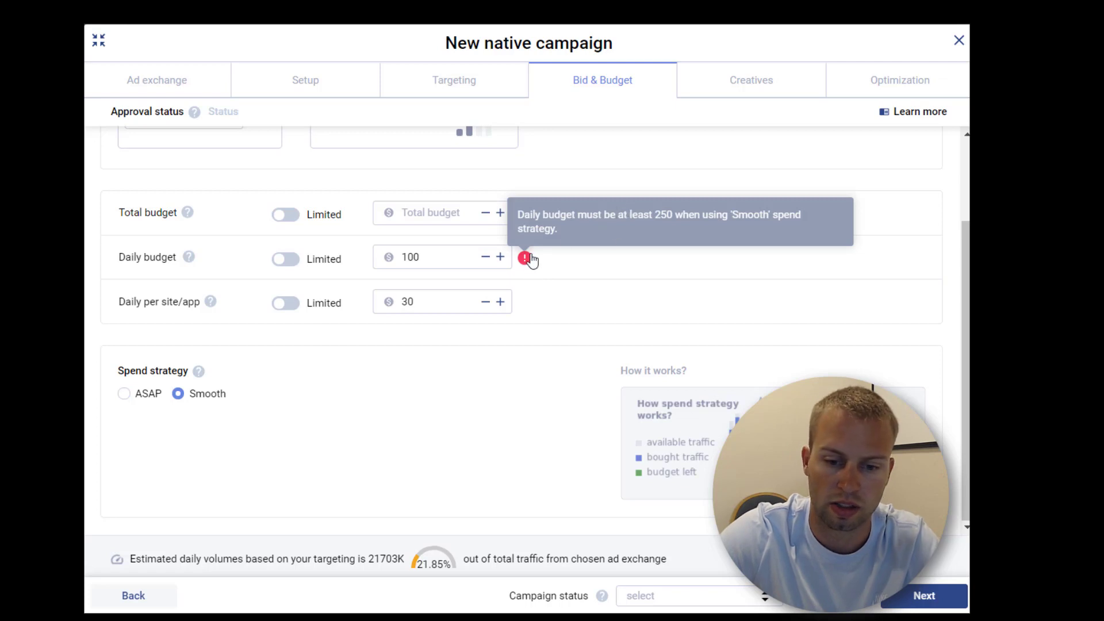
left_click(124, 394)
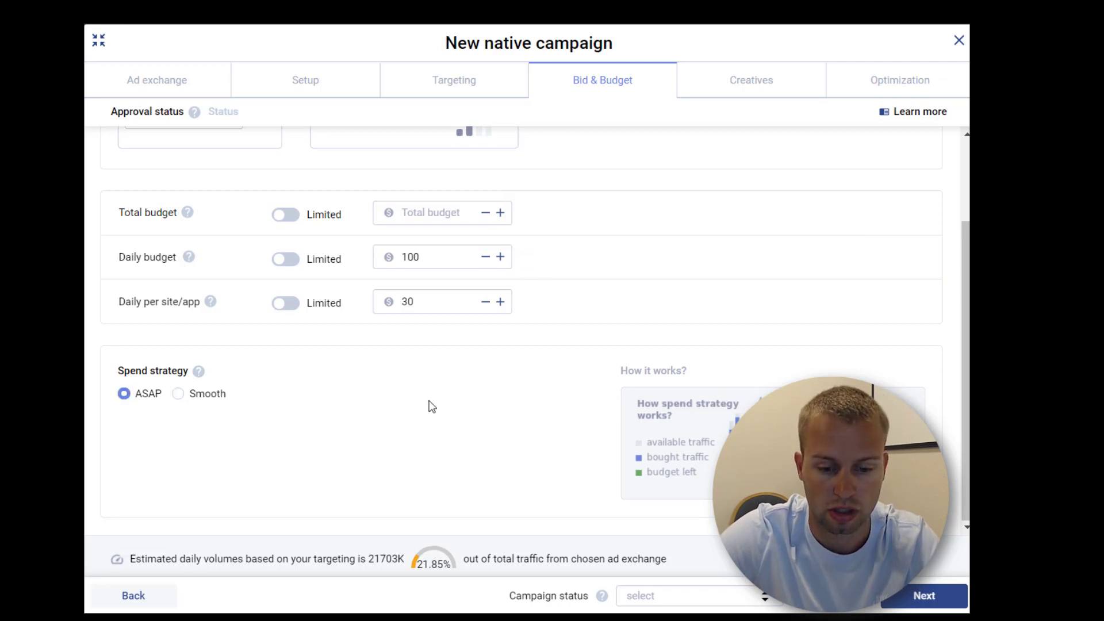
- Continue to the creatives and add the four prepared egg images to a new creative
left_click(949, 601)
left_click(165, 181)
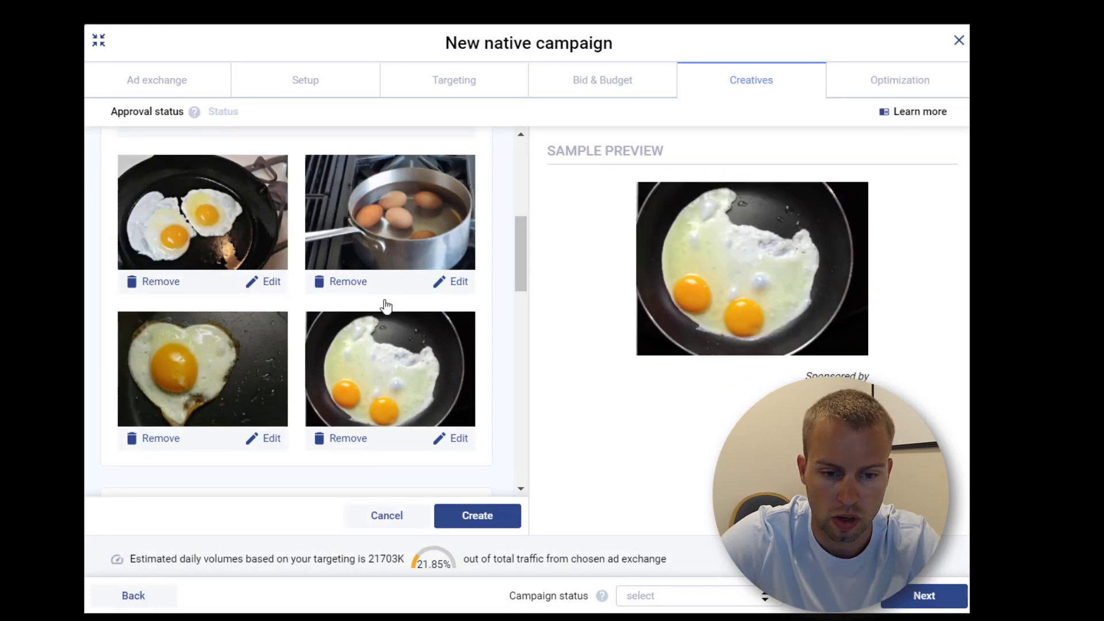
- Copy the headline "Anyone With Diabetes Should Watch This (Big Pharma Companies Hate This!)" from the Ad Copy file in Notepad into the creative's headlines
left_click_drag(525, 279, 525, 339)
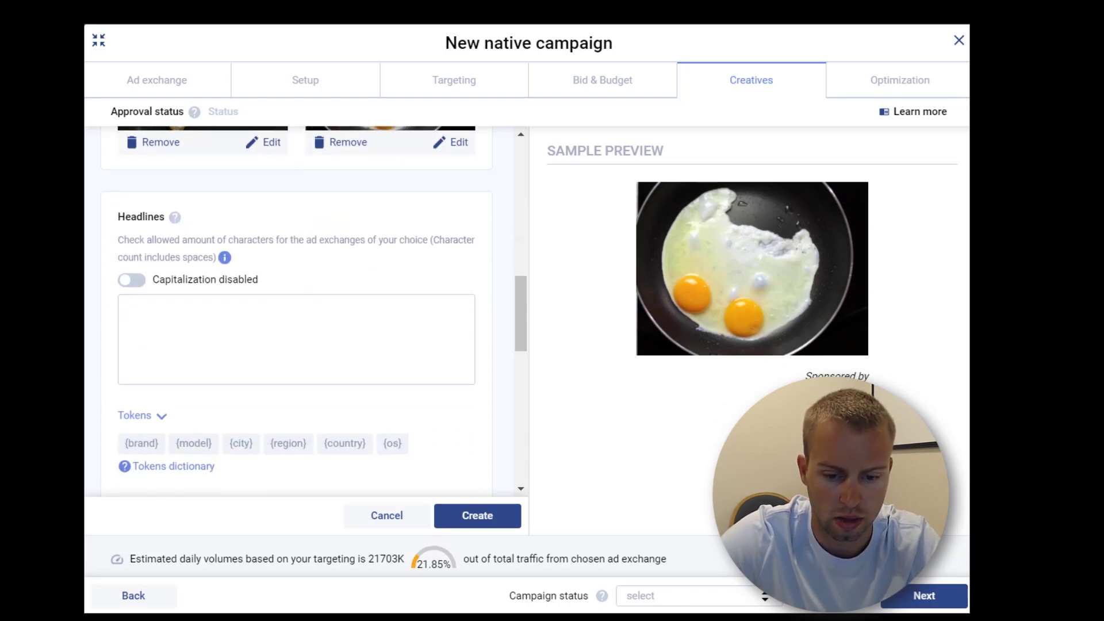
key("alt+Tab")
left_click_drag(268, 179, 858, 181)
key("ctrl+c")
key("alt+Tab")
left_click(170, 311)
key("ctrl+v")
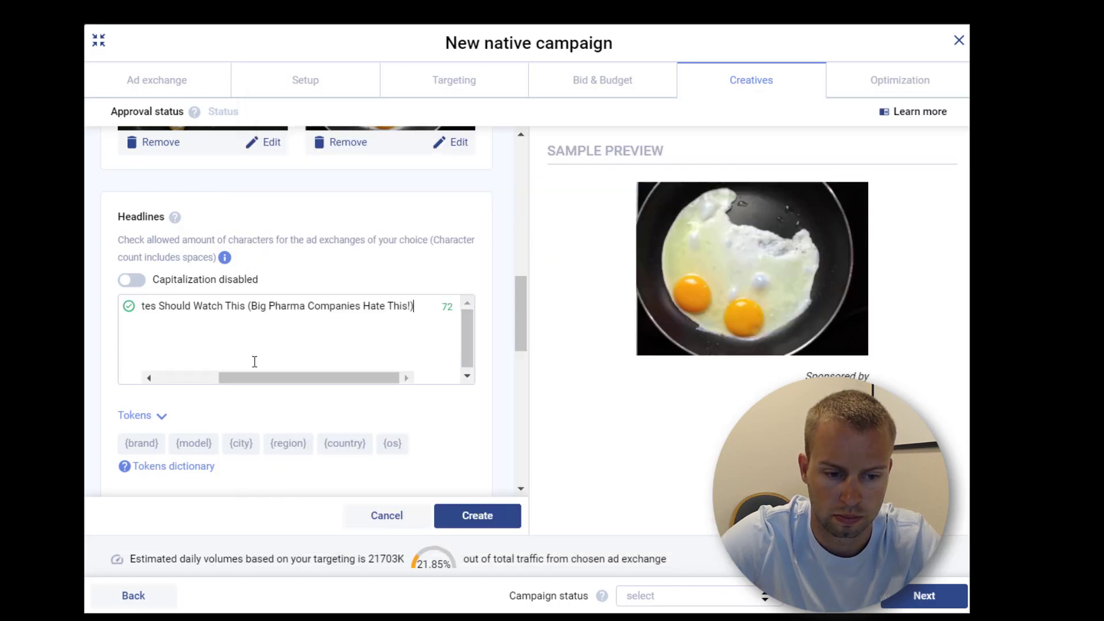
left_click_drag(316, 386, 236, 383)
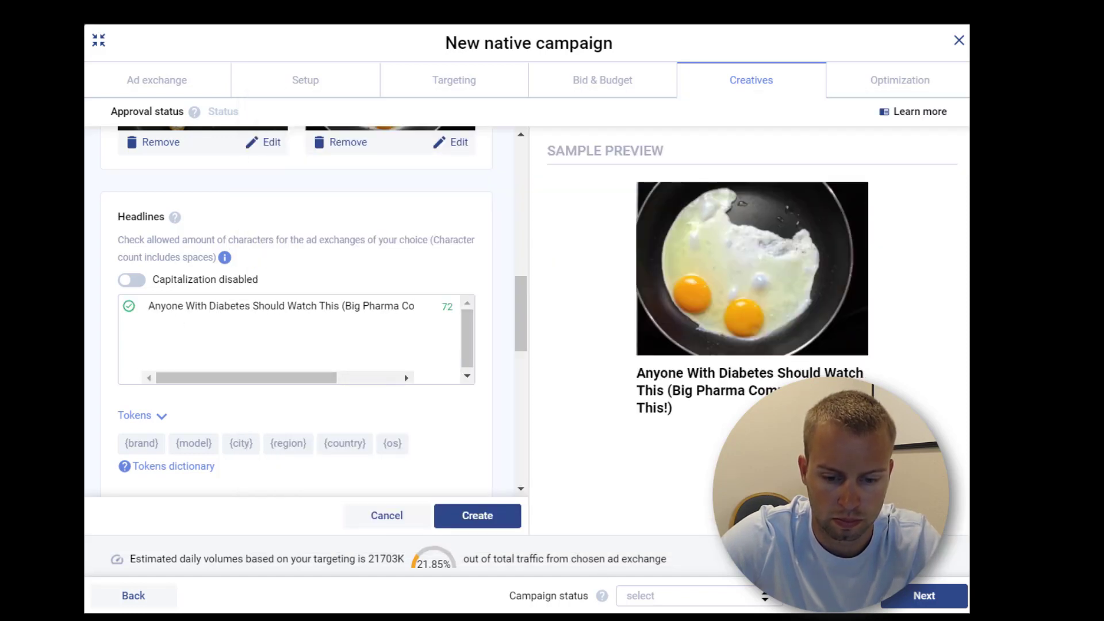
- Add the second headline from the Ad Copy file, "Anyone With Diabetes Should Watch This (What They Don't Tell You)", on its own line
key("alt+Tab")
left_click_drag(771, 201, 266, 209)
left_click(174, 325)
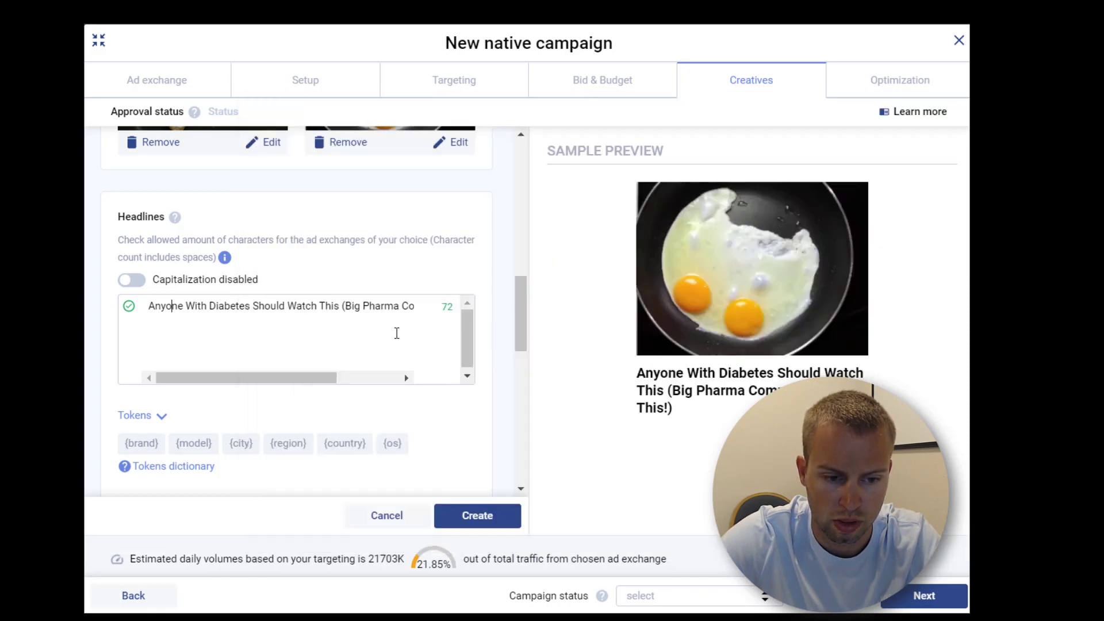
left_click_drag(364, 311, 418, 314)
left_click(345, 323)
key("Return")
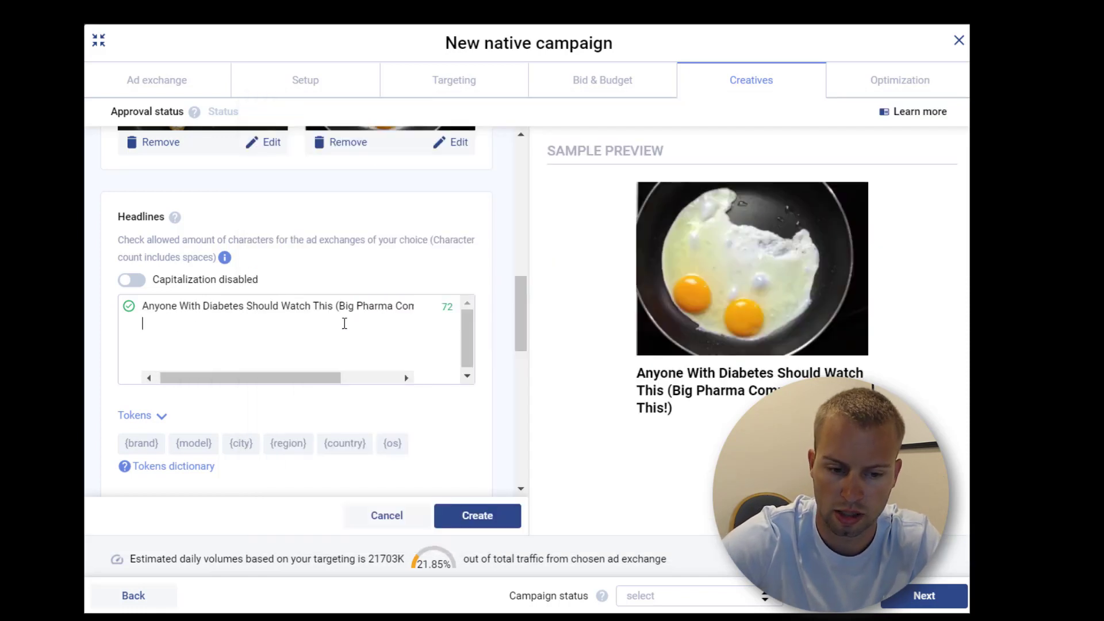
key("ctrl+v")
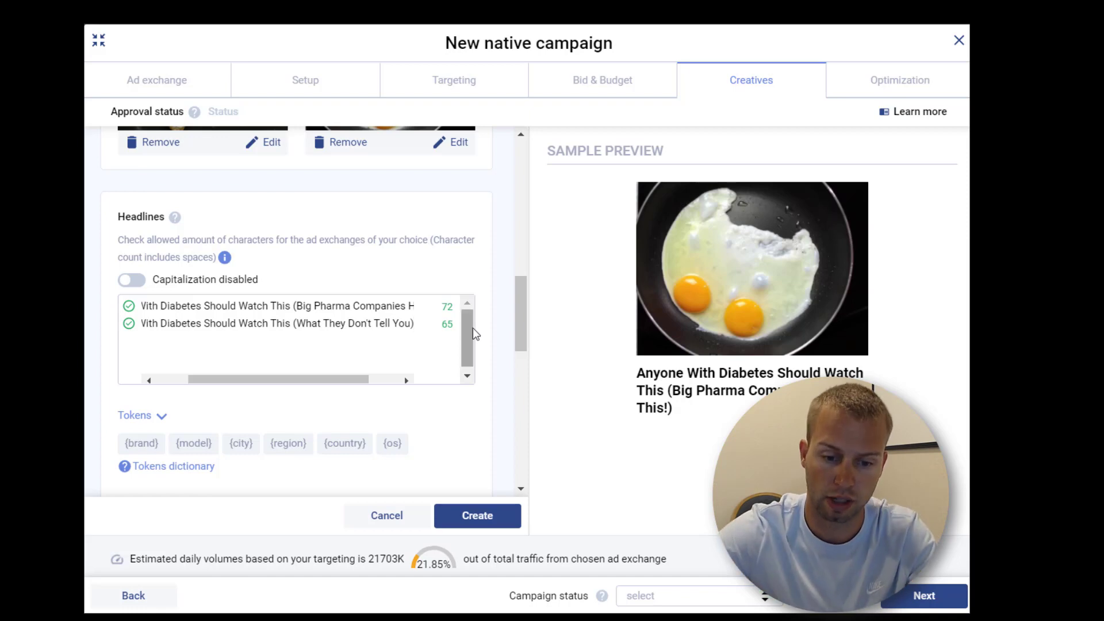
scroll(467, 331, "down", 1)
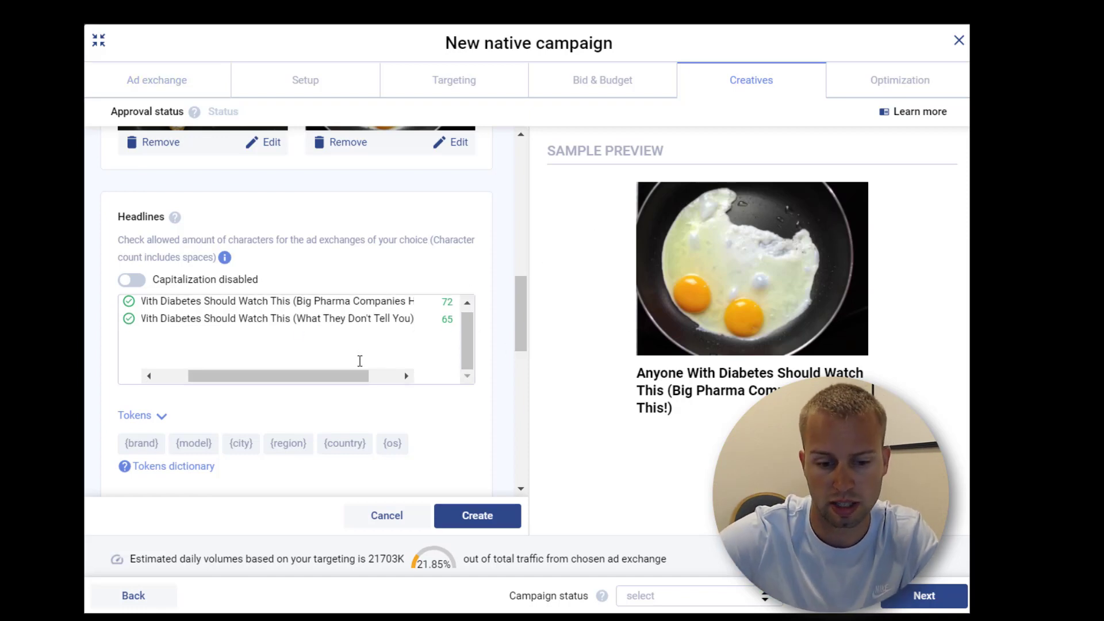
scroll(360, 377, "left", 3)
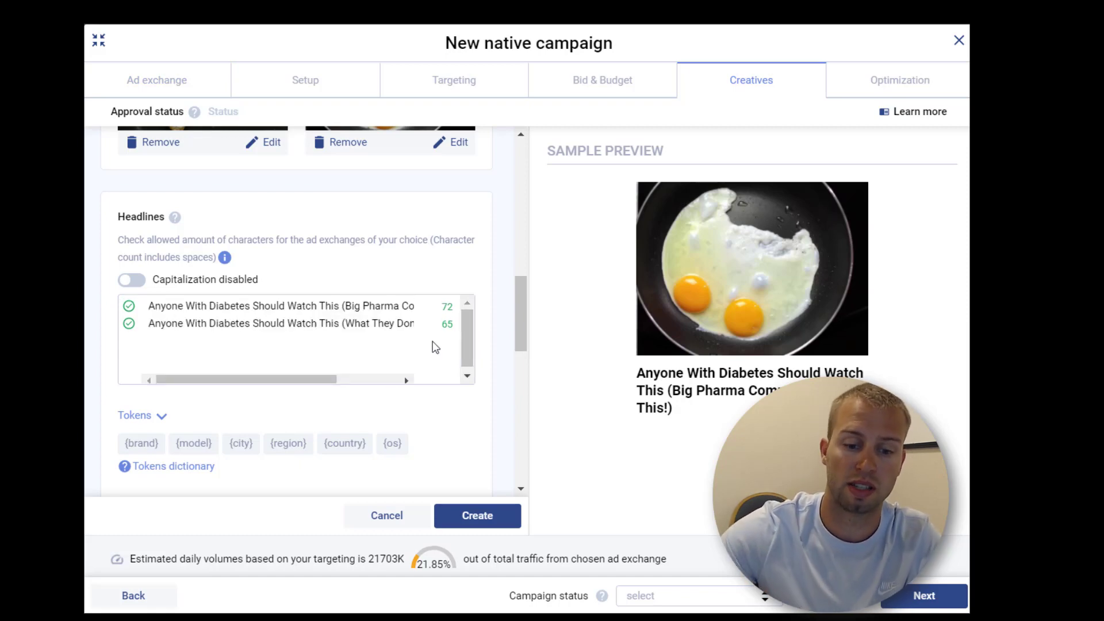
left_click(332, 325)
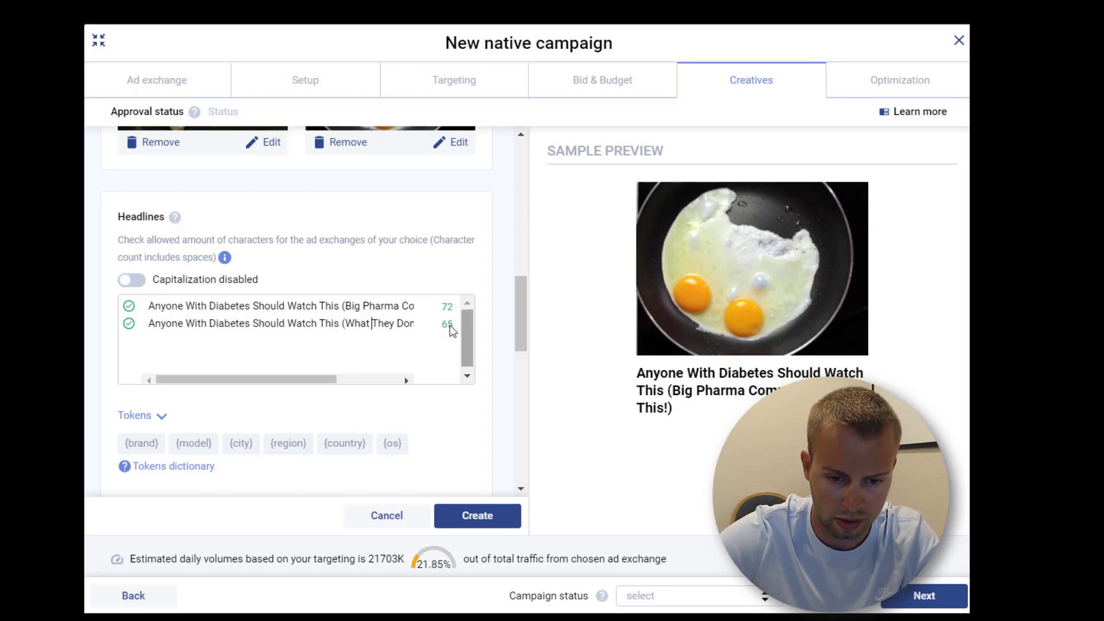
left_click_drag(315, 379, 333, 314)
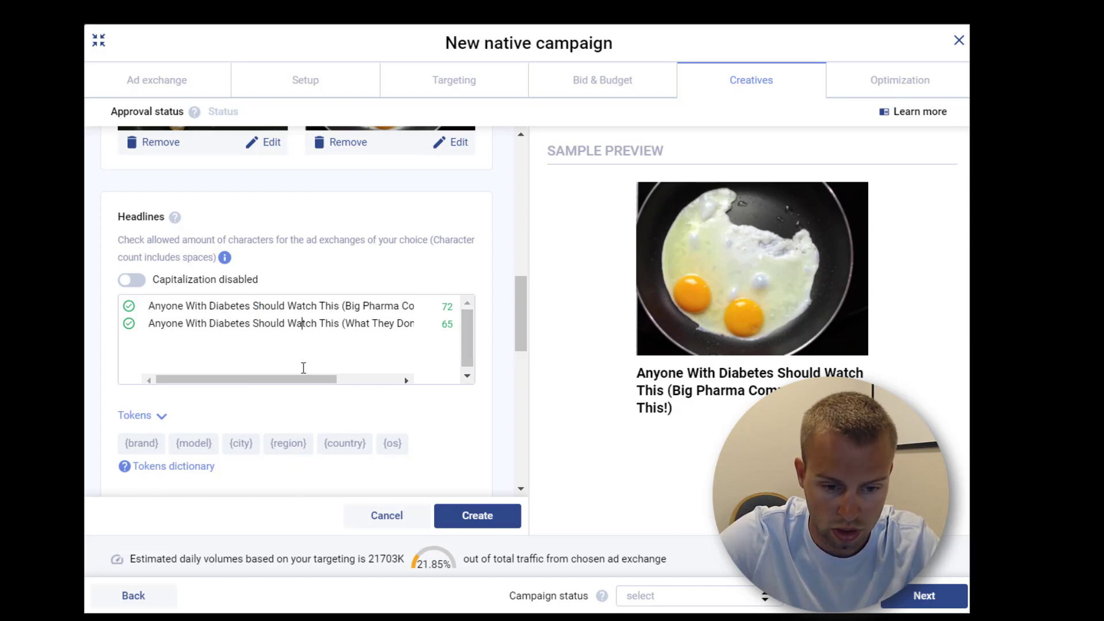
double_click(301, 322)
left_click(317, 319)
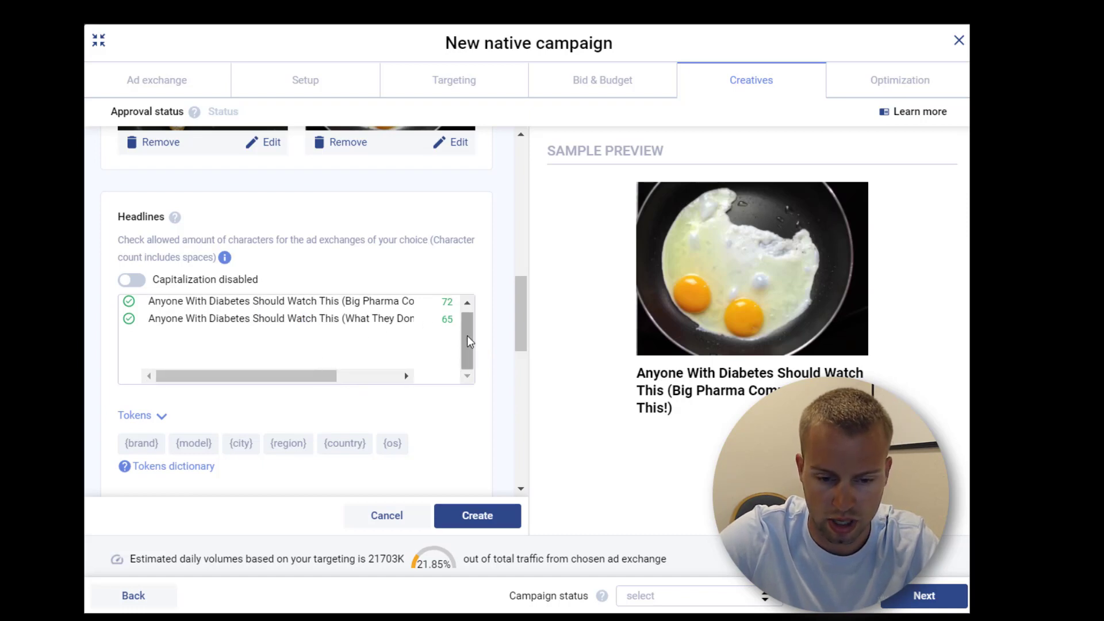
- Copy "Breakthrough study determines the root cause of Type 2 Diabetes... Watch Now" from the Ad Copy file into the creative's description
scroll(469, 339, "down", 4)
key("alt+Tab")
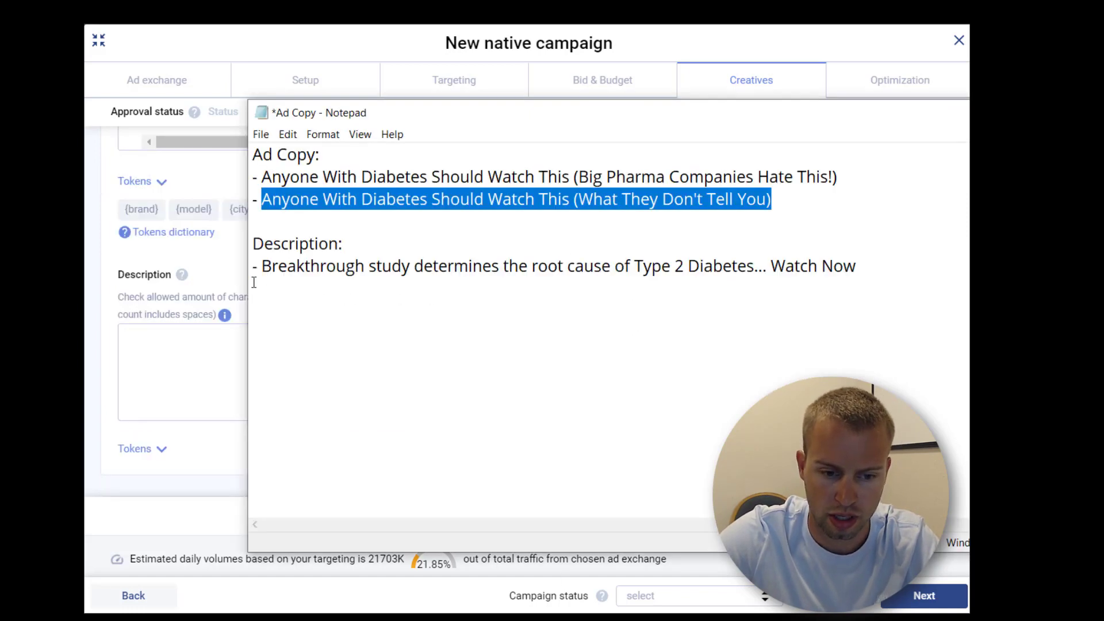
left_click_drag(253, 266, 886, 267)
left_click(866, 271)
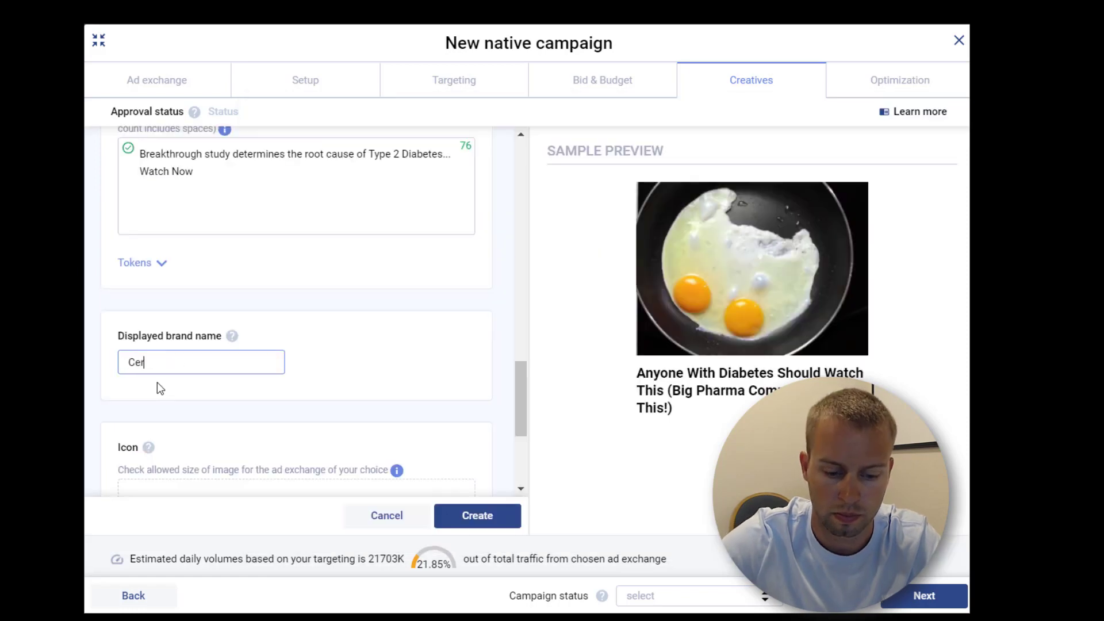
- Set the displayed brand name to "CeraCare" and upload the "z - logo" image as the icon
type("CeraCare")
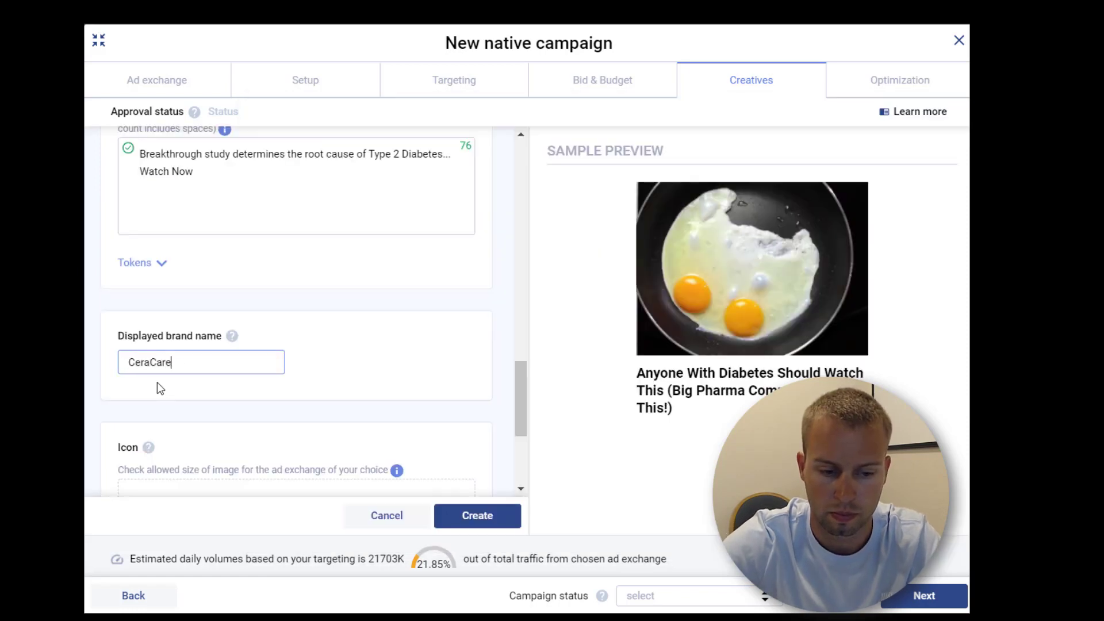
left_click(307, 309)
scroll(327, 344, "down", 3)
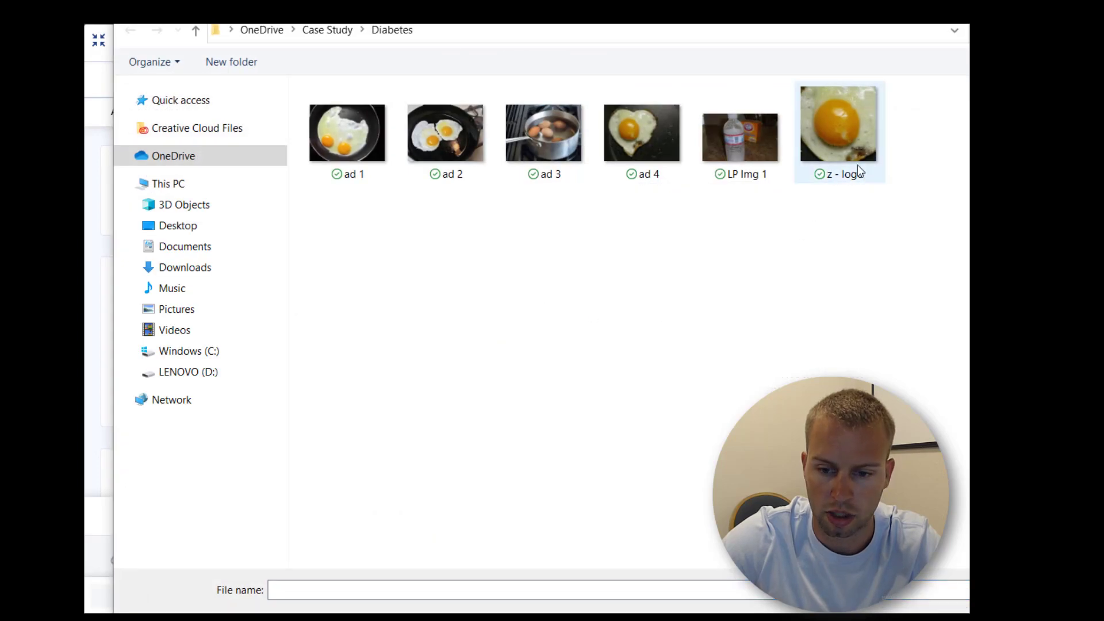
double_click(846, 149)
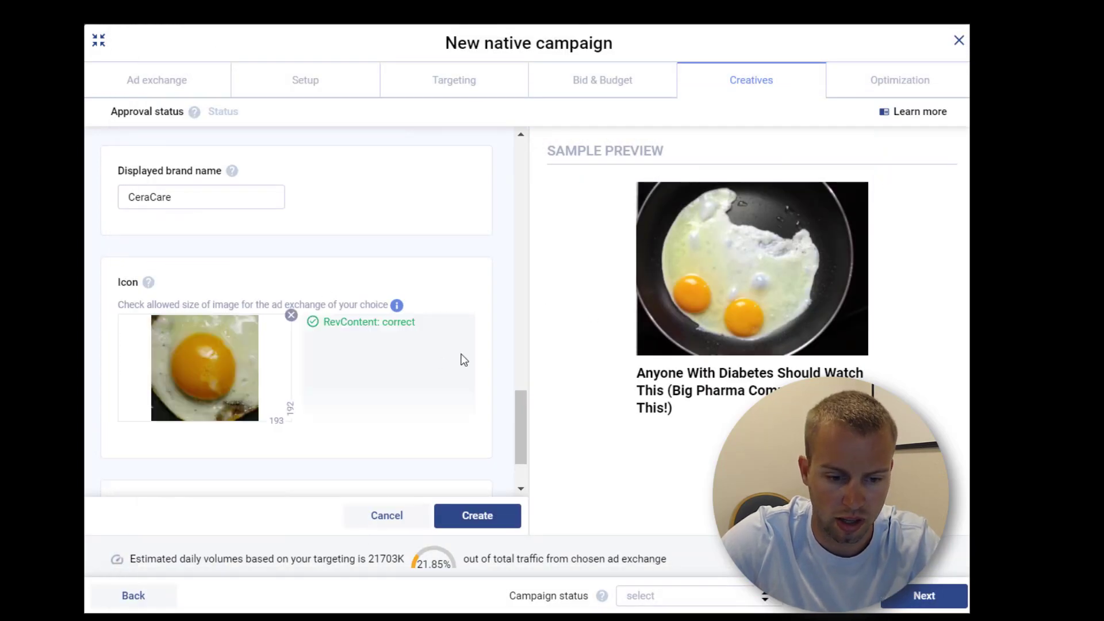
- Set the creative's call-to-action text to "Watch Now"
left_click_drag(522, 409, 520, 448)
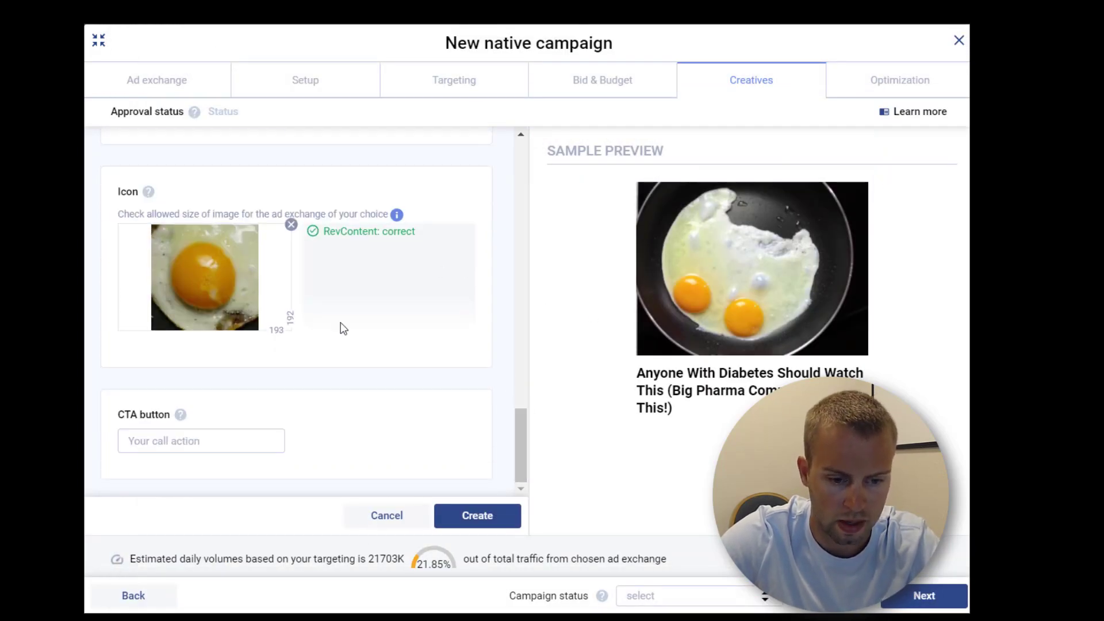
left_click(203, 438)
type("Watc")
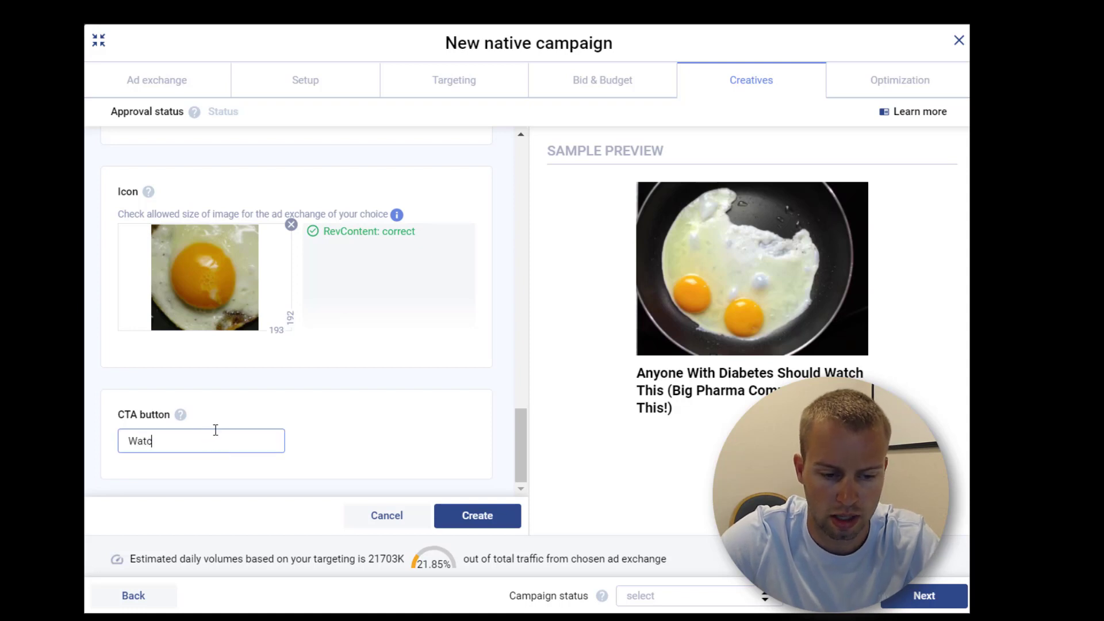
type("h Now")
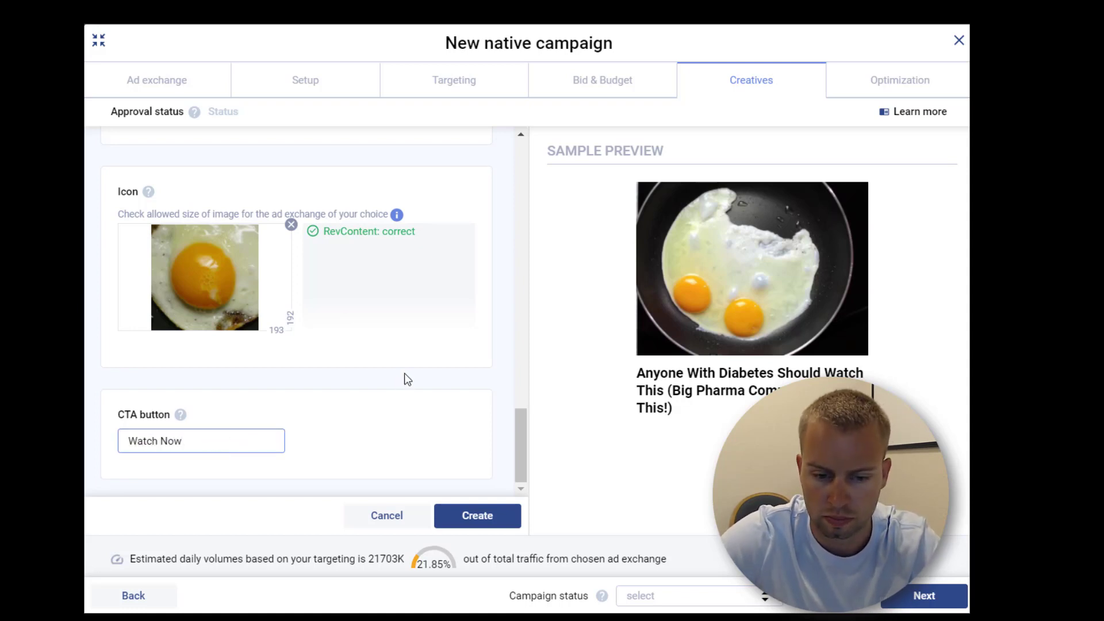
- Continue to the optimization settings and set the campaign's frequency cap to 3 per day
left_click(924, 596)
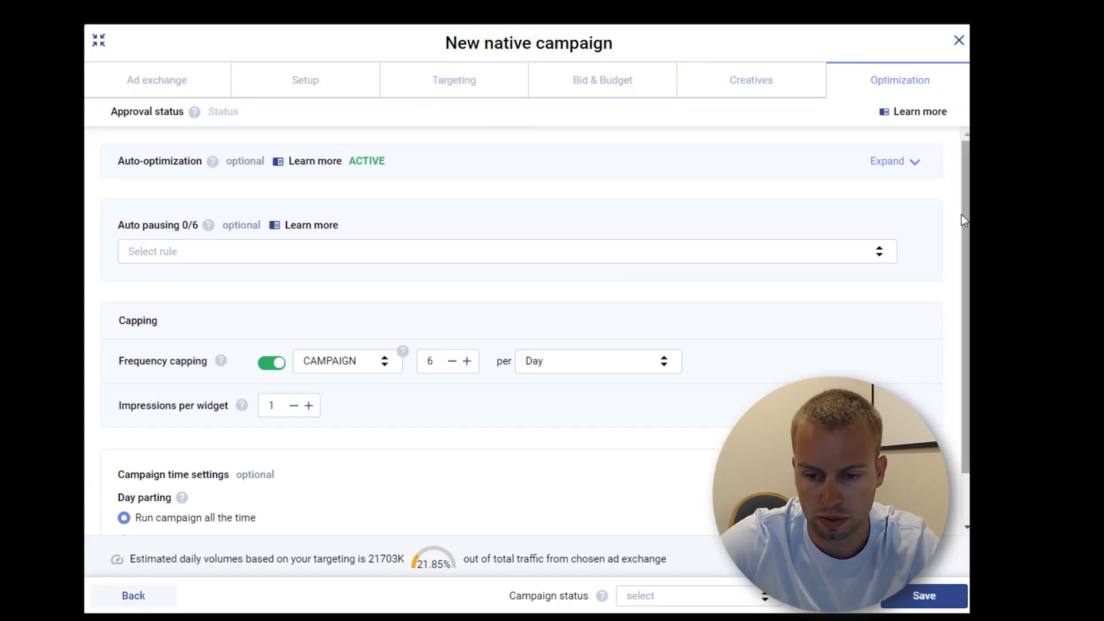
left_click_drag(962, 215, 961, 217)
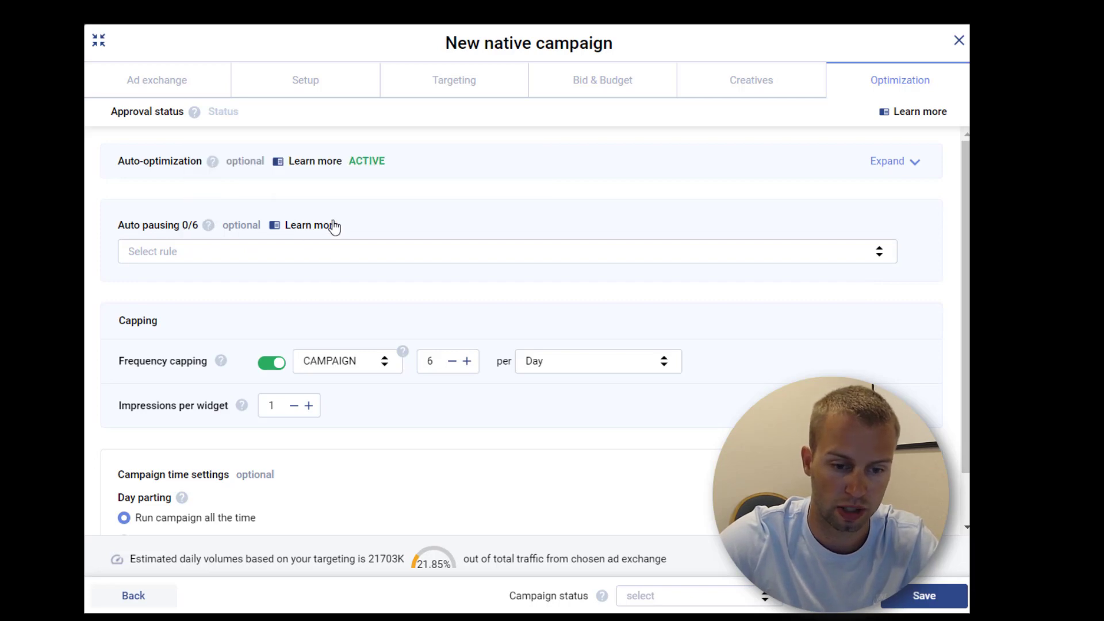
left_click_drag(964, 239, 883, 323)
mouse_move(228, 306)
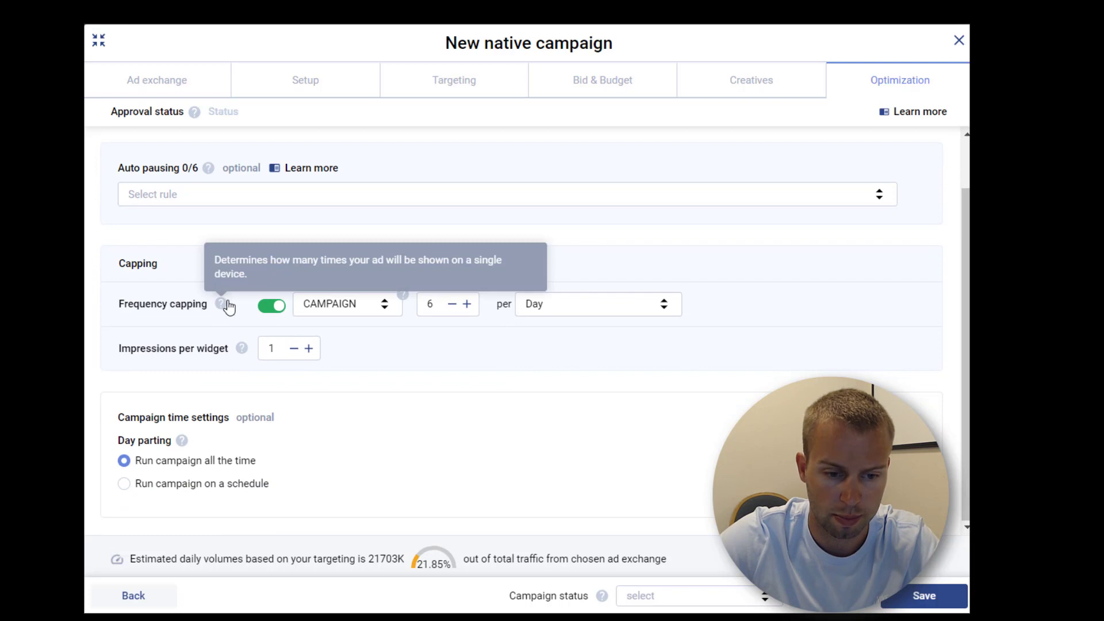
left_click(452, 304)
left_click(452, 304)
left_click(452, 304)
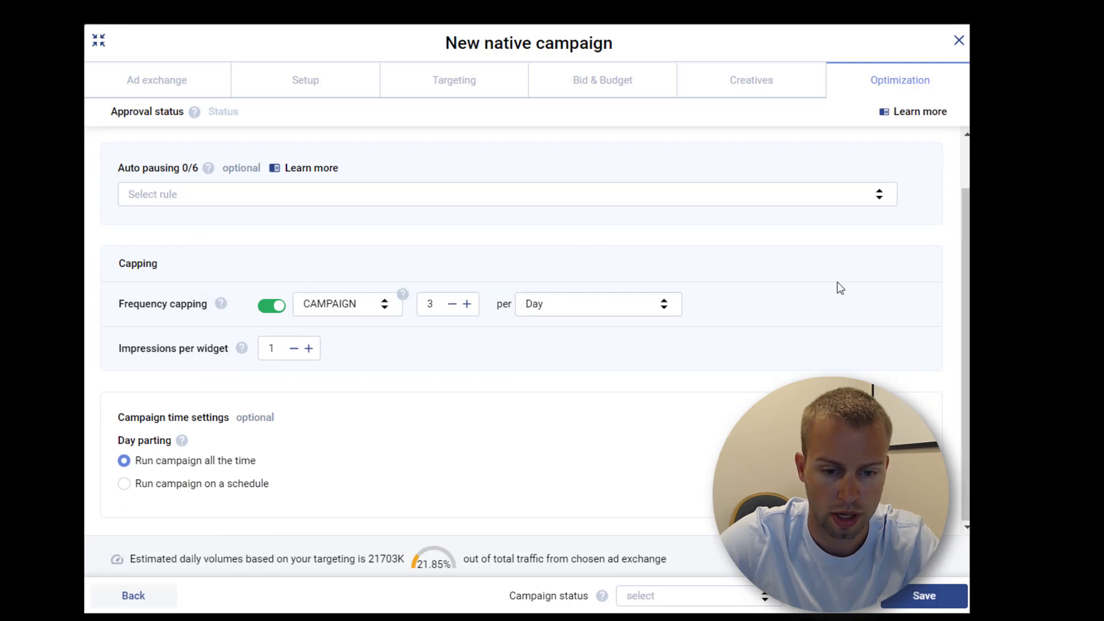
- Run the campaign on a schedule, active from hours 15 to 21 every day plus 08 to 14 on Saturday and Sunday
mouse_move(243, 356)
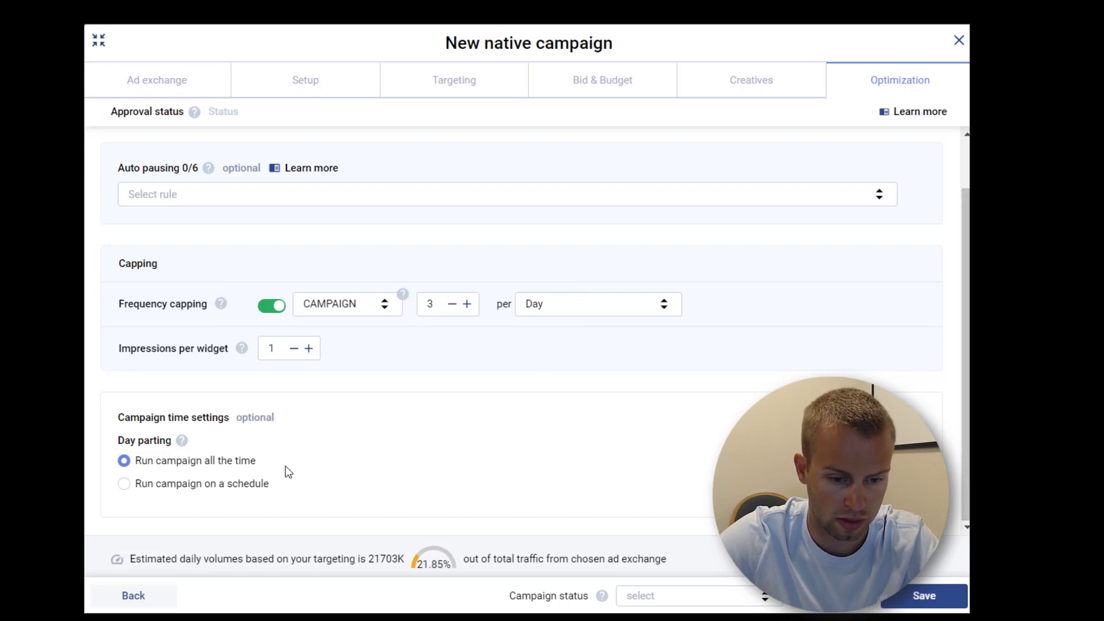
left_click(233, 482)
scroll(723, 385, "down", 3)
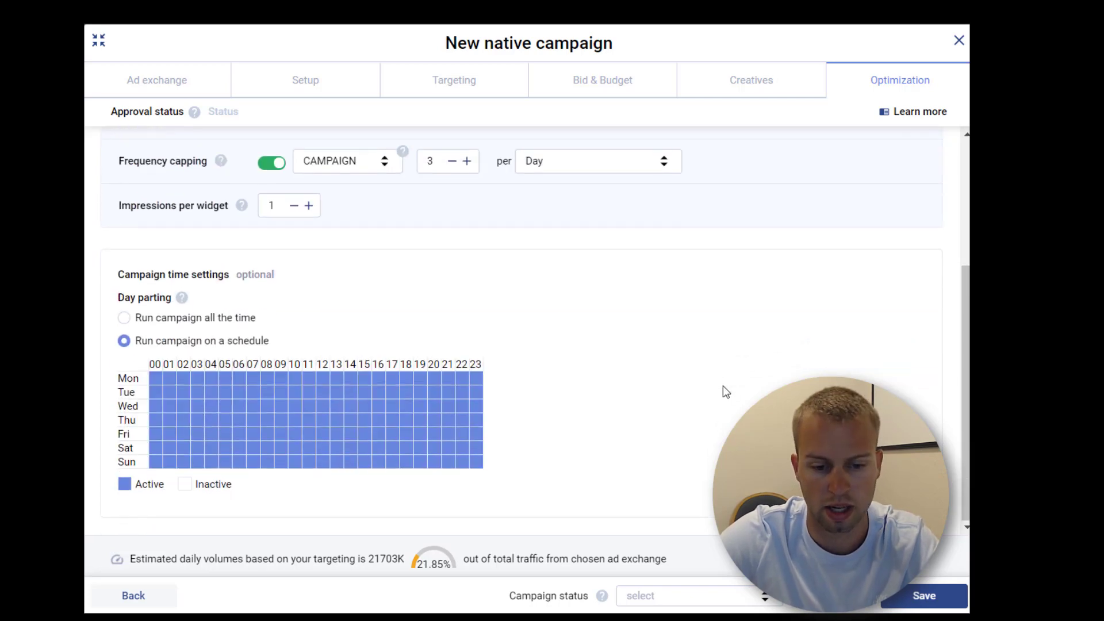
left_click_drag(157, 378, 190, 378)
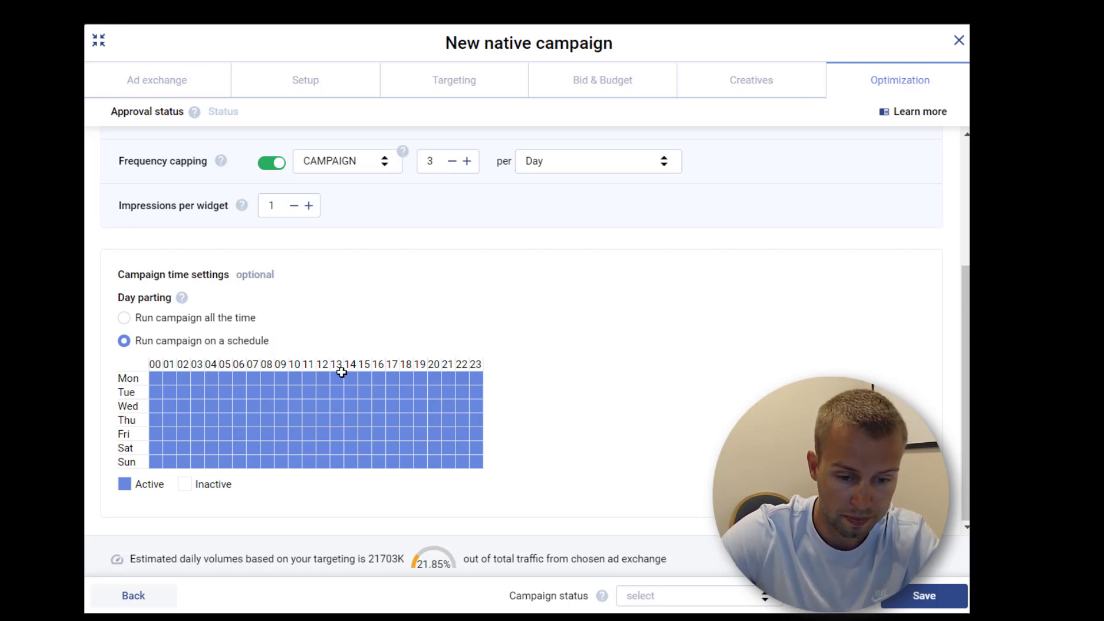
left_click(323, 370)
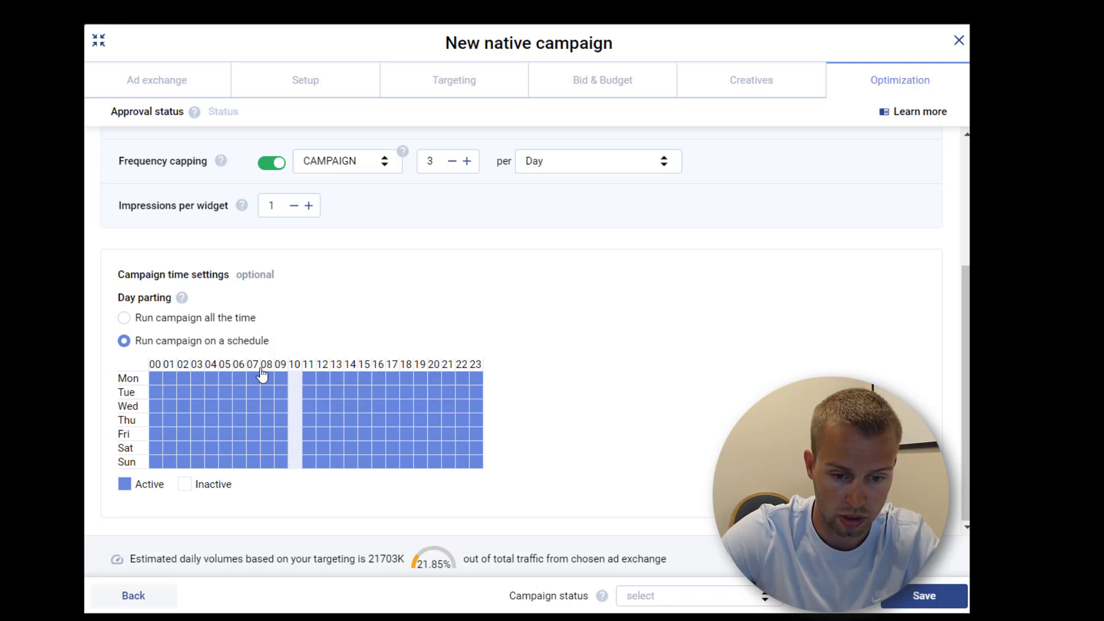
left_click_drag(177, 381, 357, 457)
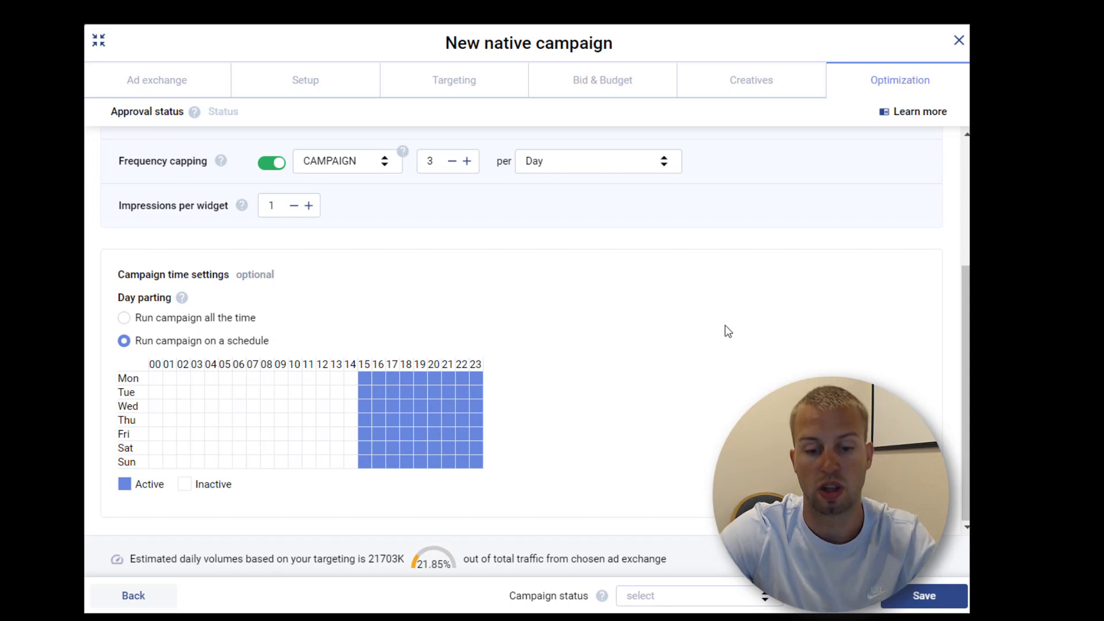
left_click_drag(477, 376, 460, 463)
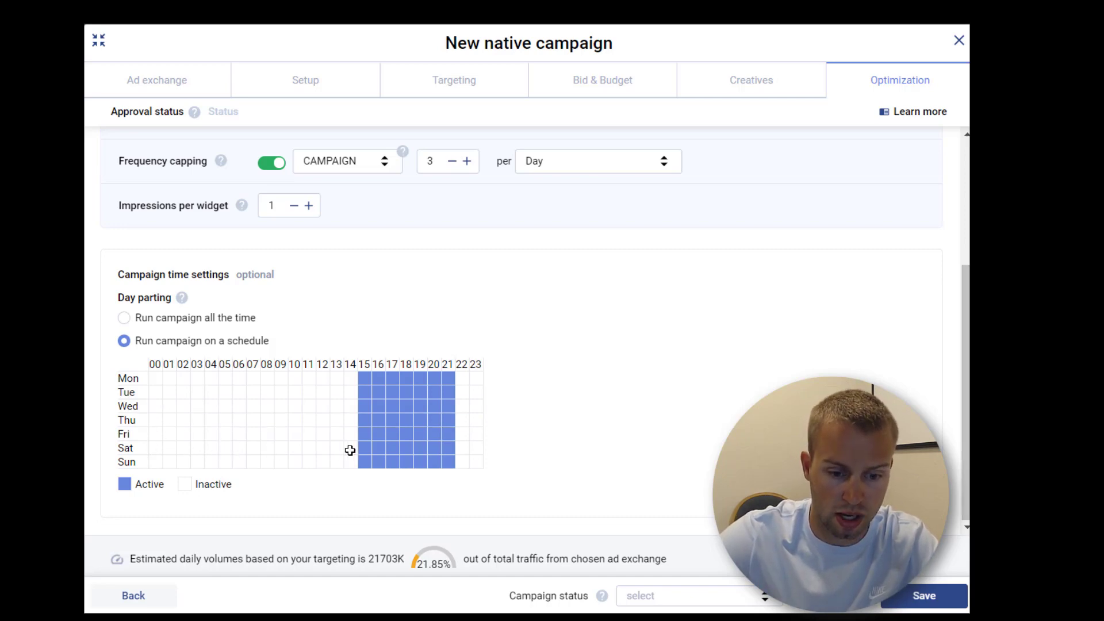
left_click_drag(349, 448, 258, 462)
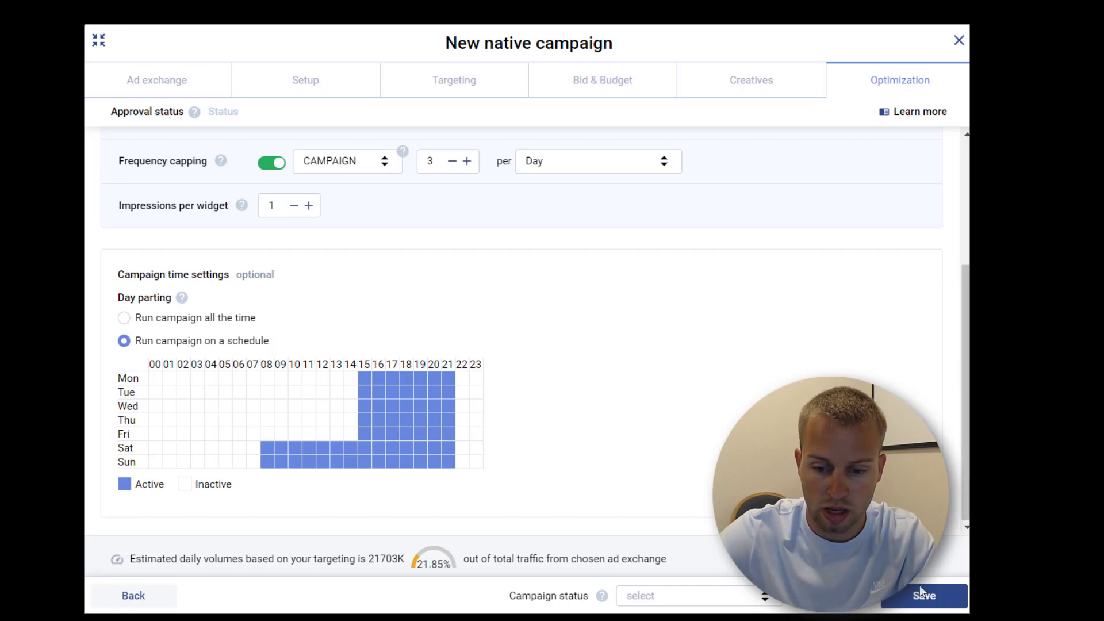
- Set the campaign status to Active and the total budget to 404.46
left_click(694, 589)
left_click(643, 544)
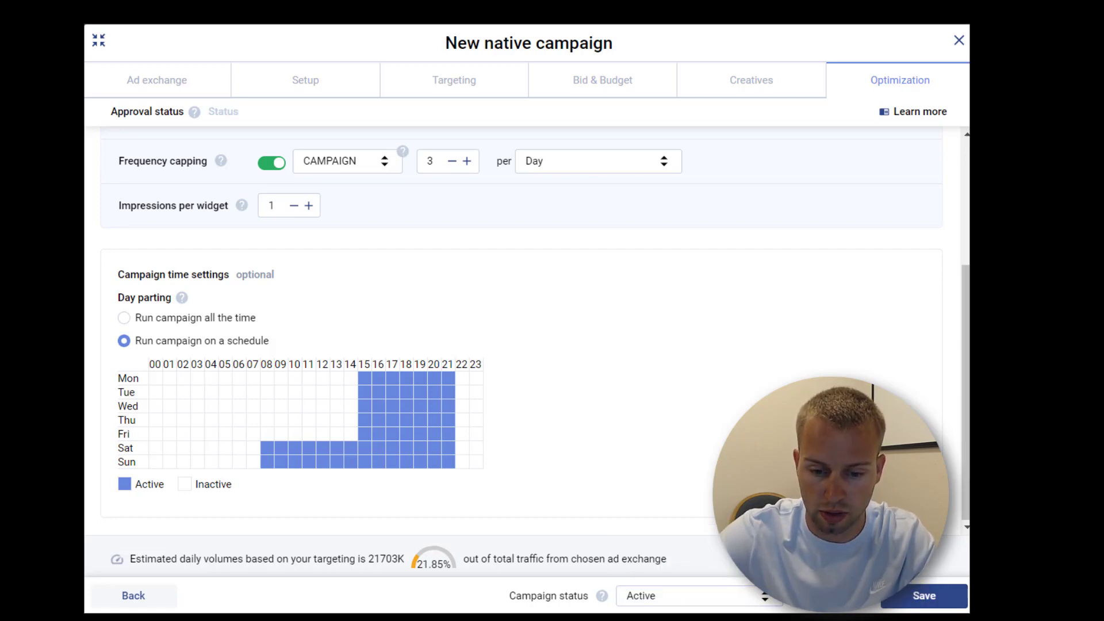
left_click(924, 596)
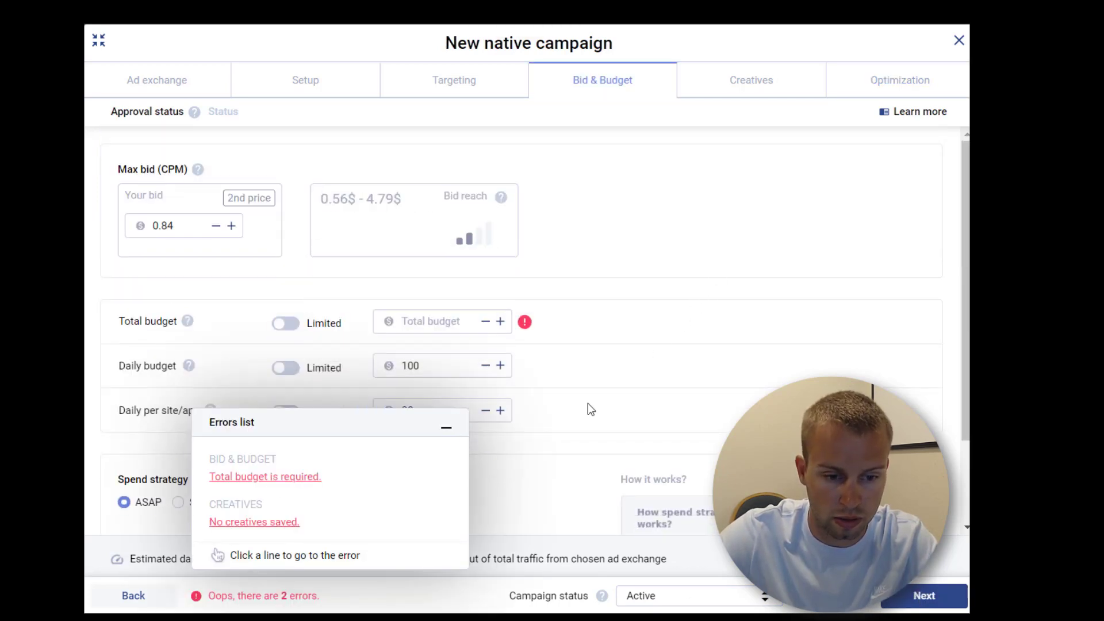
left_click(265, 476)
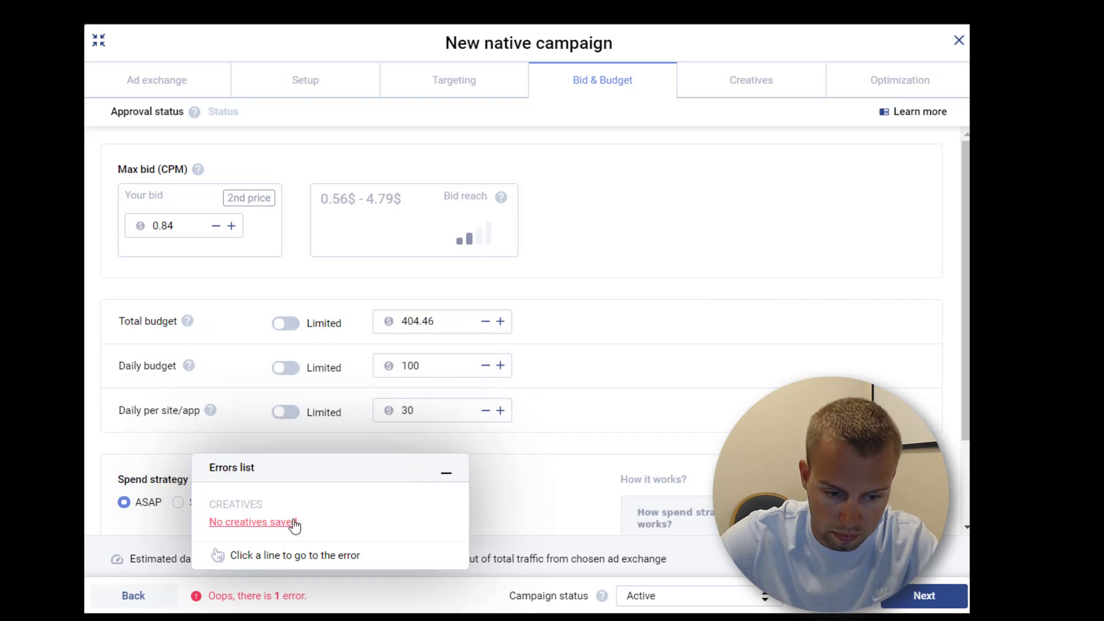
- Create the creatives from the prepared images and headlines, and save the campaign
left_click(284, 524)
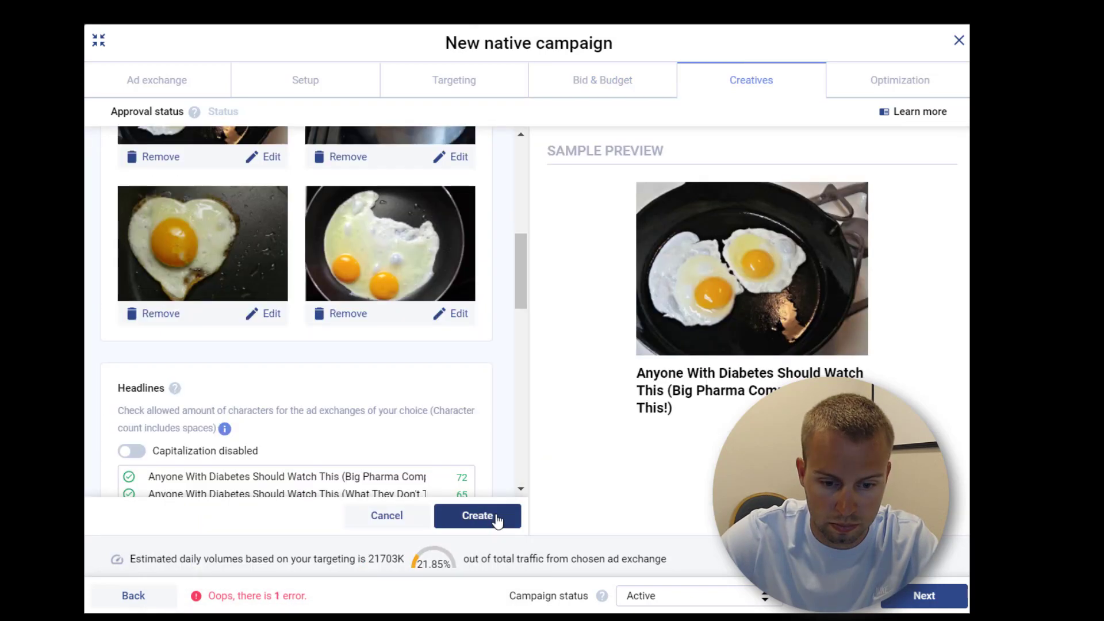
left_click(483, 518)
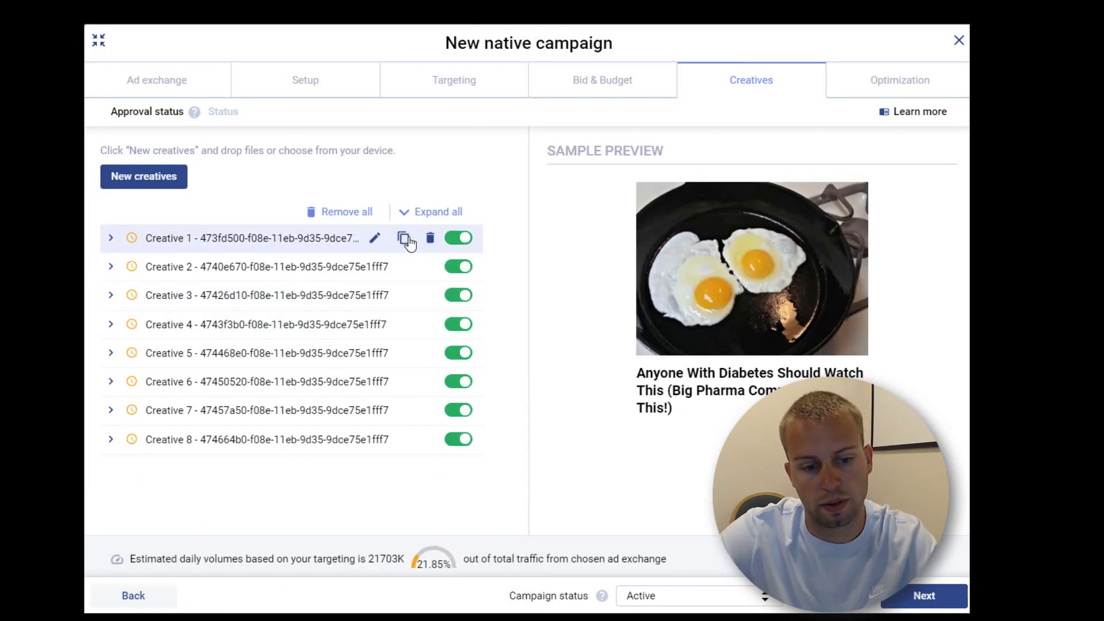
left_click(924, 596)
left_click(938, 595)
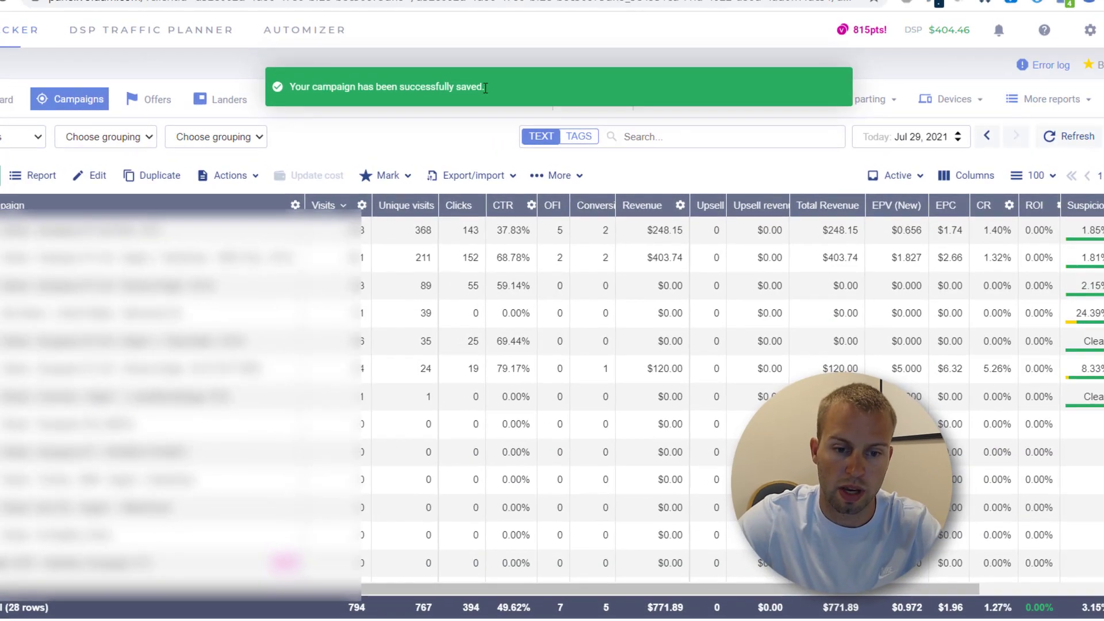
- Examine the creatives report of the Ceracare CASE STUDY campaign, comparing each creative's visits and the overall ICTR
scroll(566, 452, "down", 5)
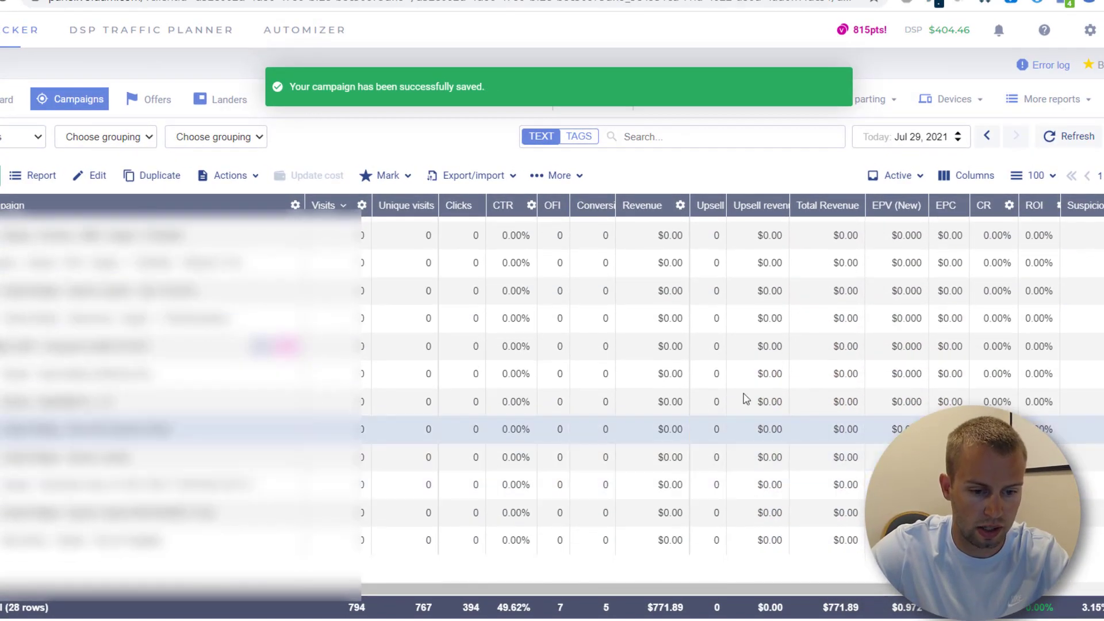
left_click(633, 347)
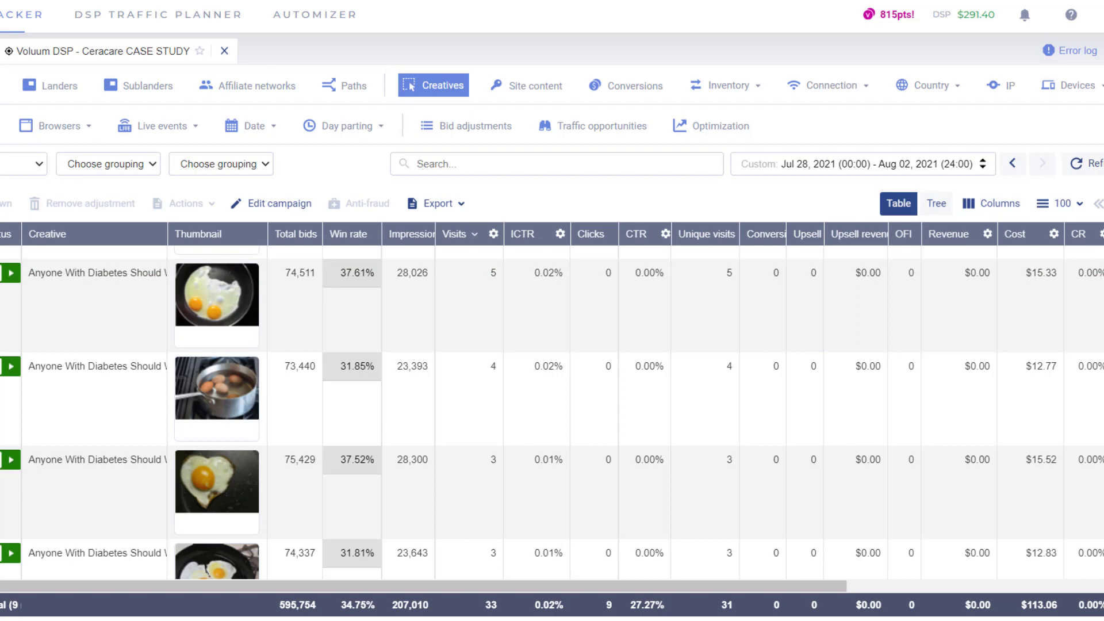
scroll(552, 414, "down", 1)
scroll(671, 310, "up", 1)
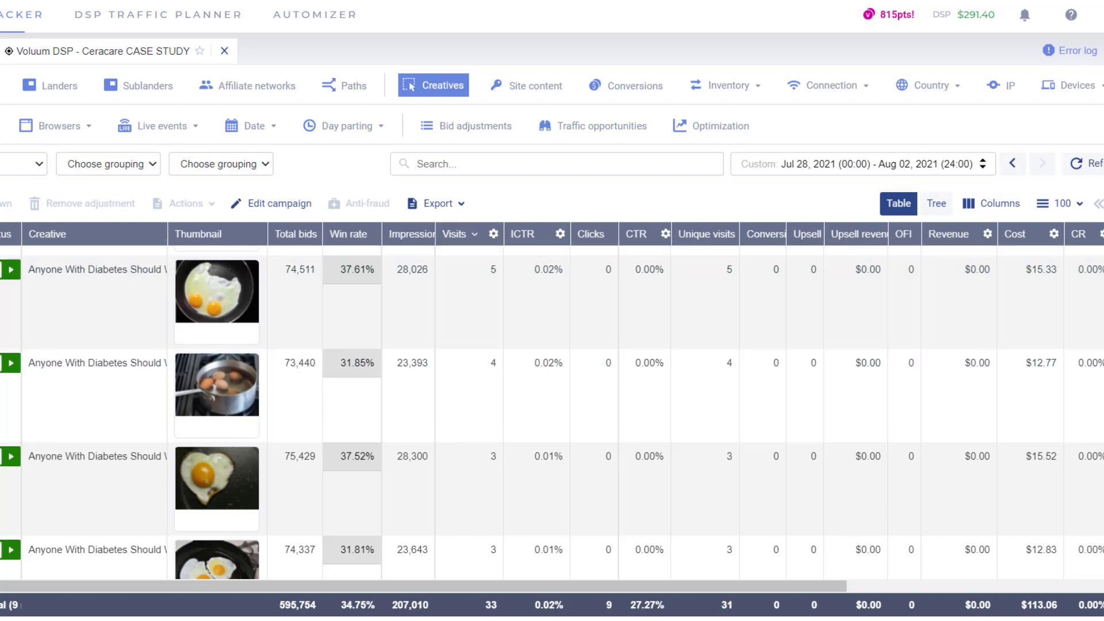
scroll(552, 412, "down", 1)
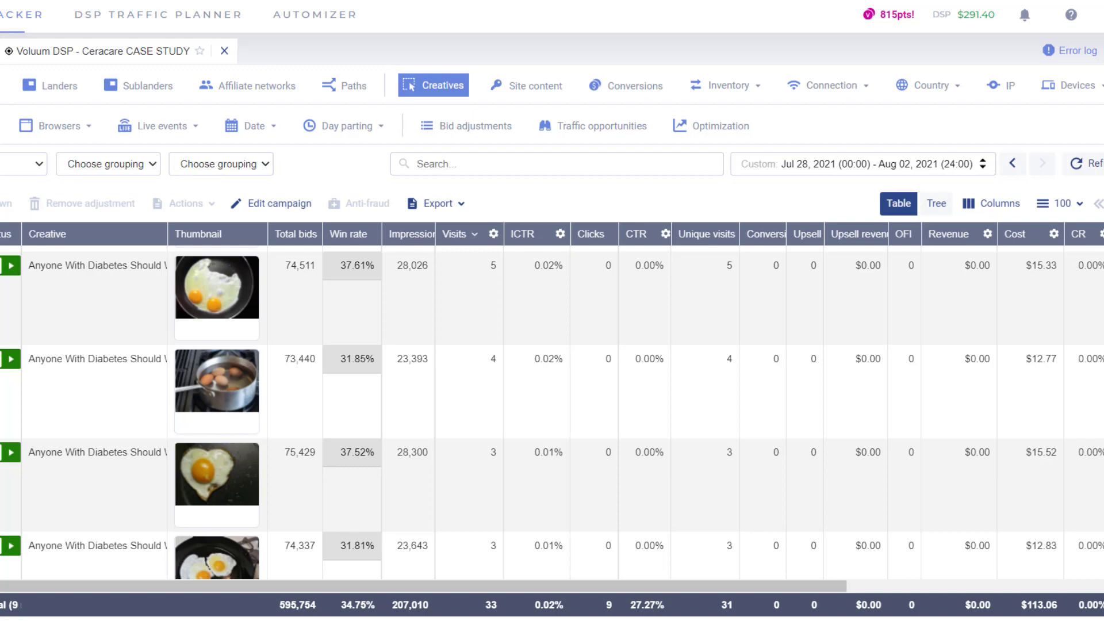
scroll(309, 349, "down", 1)
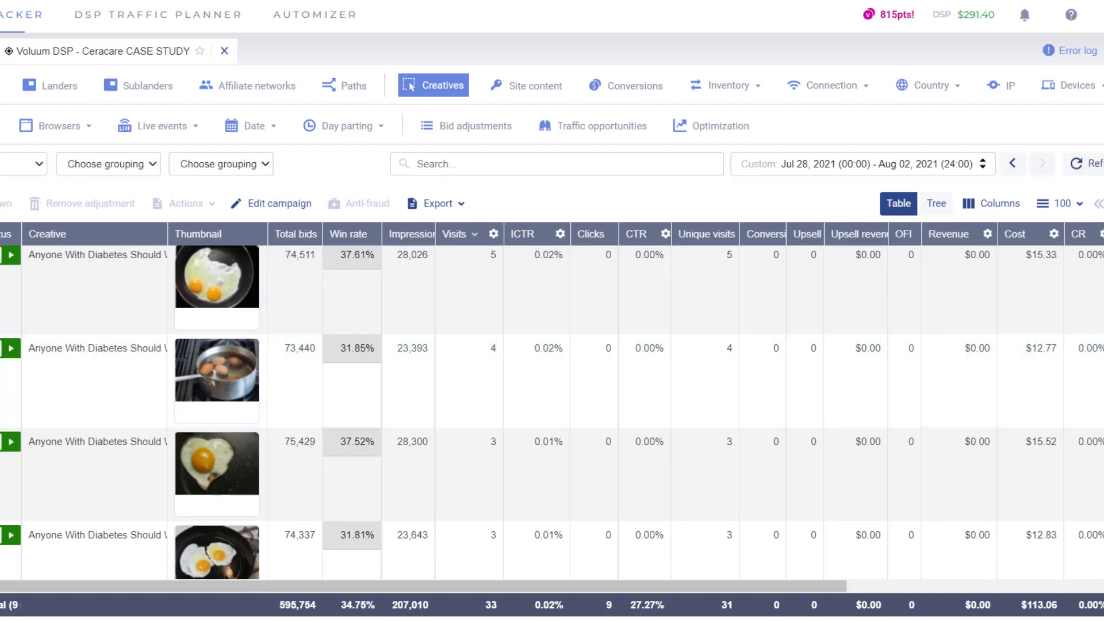
scroll(309, 449, "down", 1)
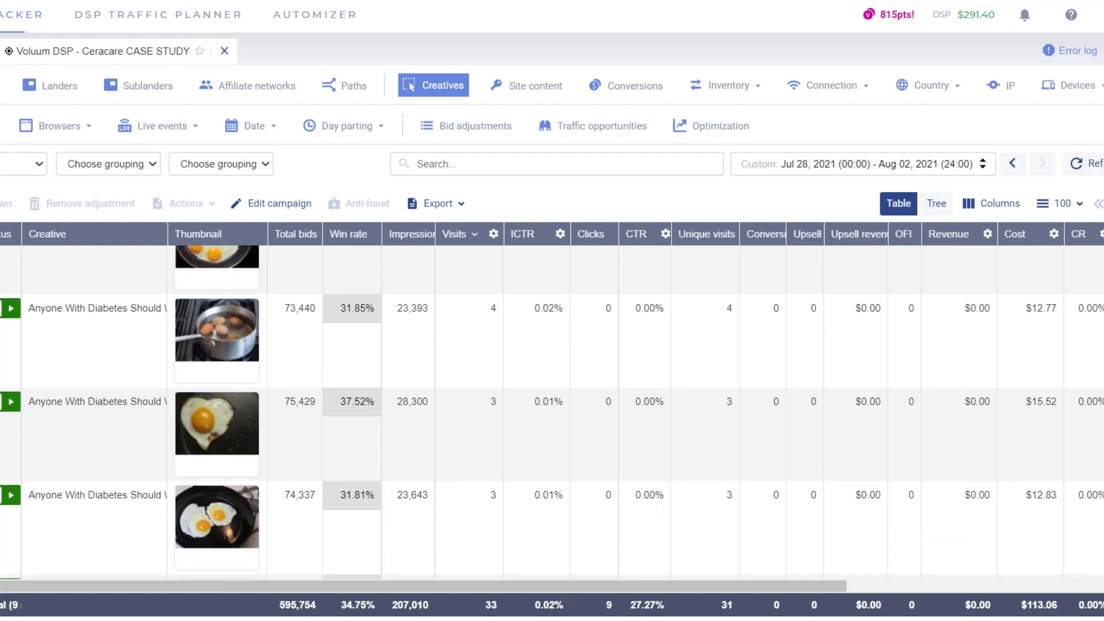
scroll(357, 438, "down", 1)
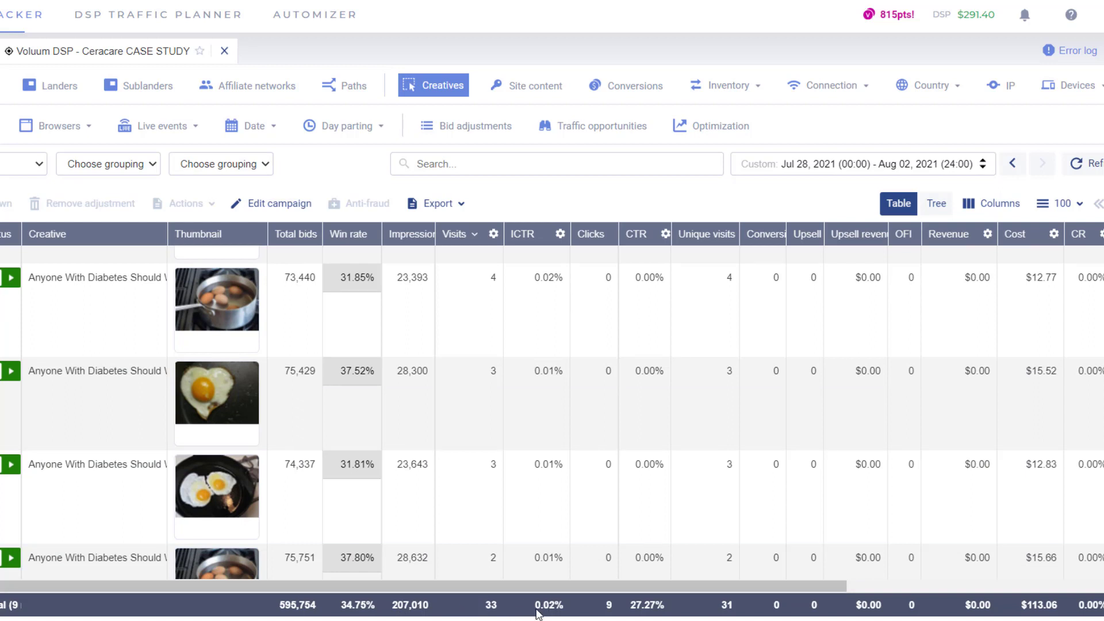
left_click_drag(536, 610, 560, 609)
left_click(567, 609)
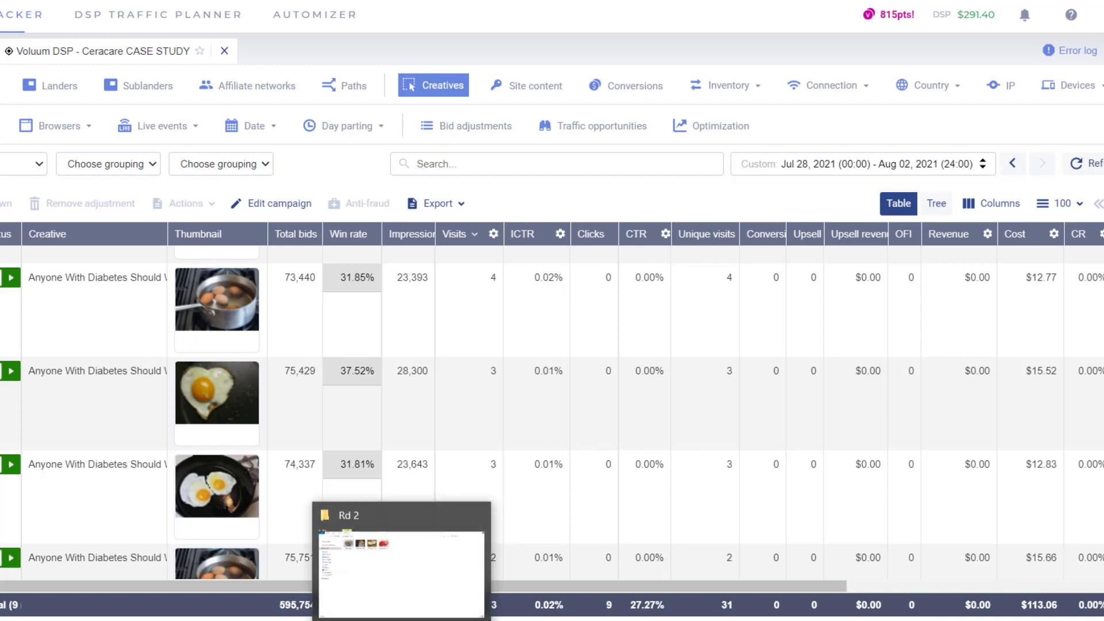
- Switch to the "Rd 2" folder in File Explorer and look through its four egg images one after another
left_click(357, 553)
double_click(170, 50)
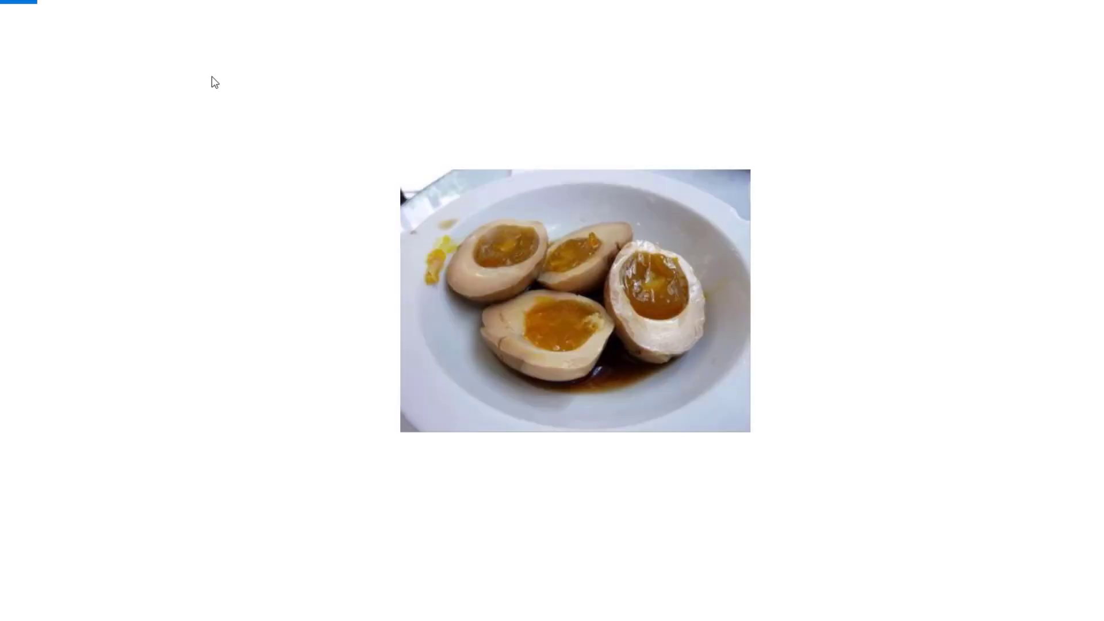
key("Right")
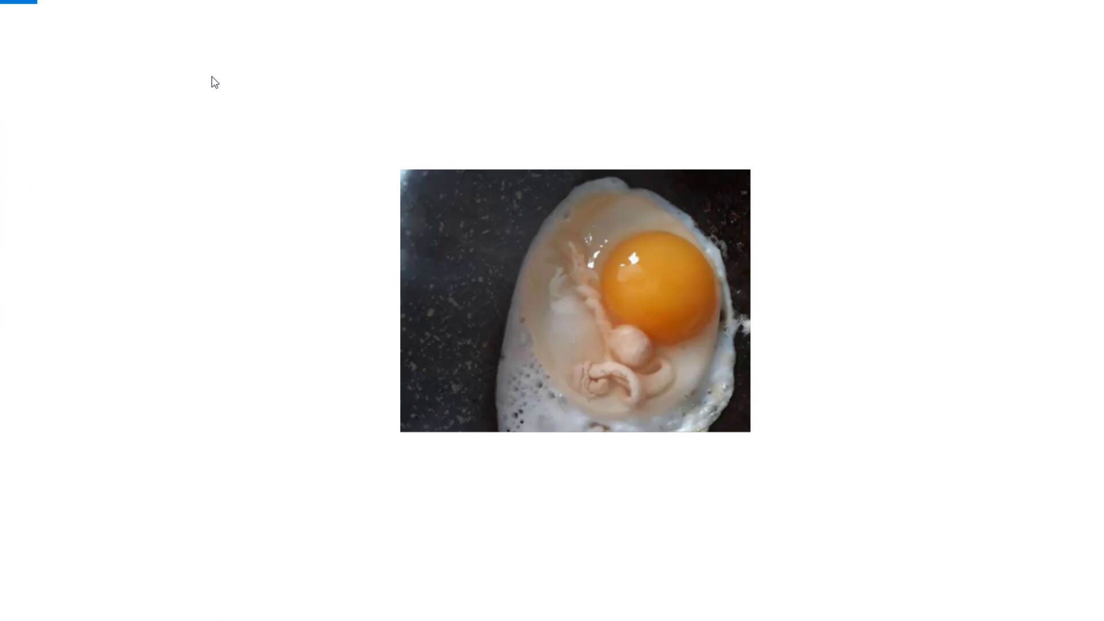
key("Right")
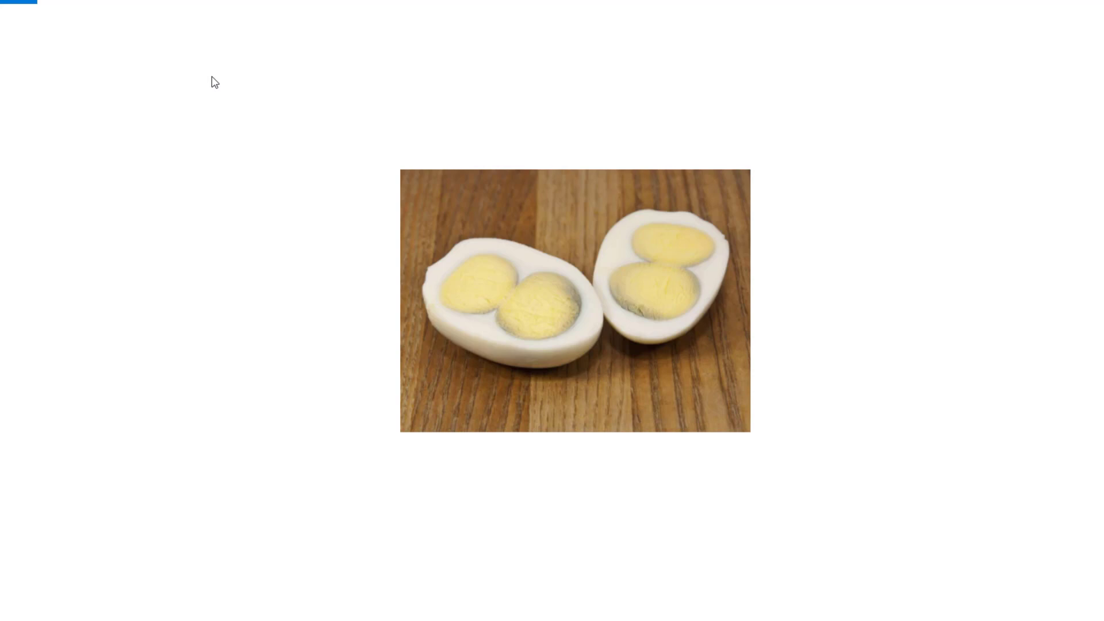
key("Right")
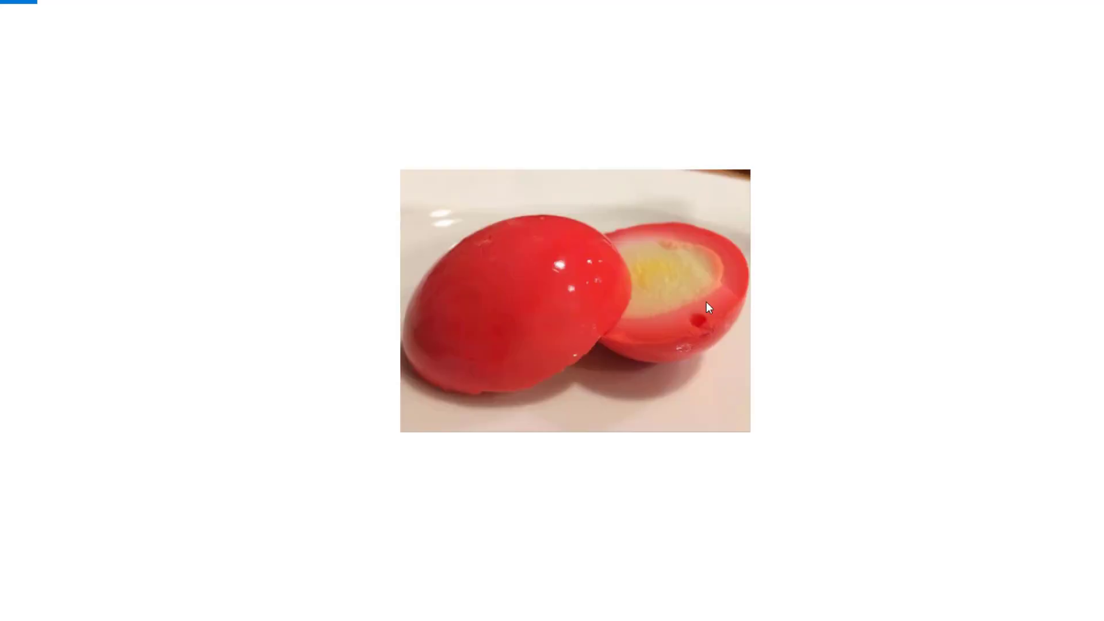
left_click(1090, 6)
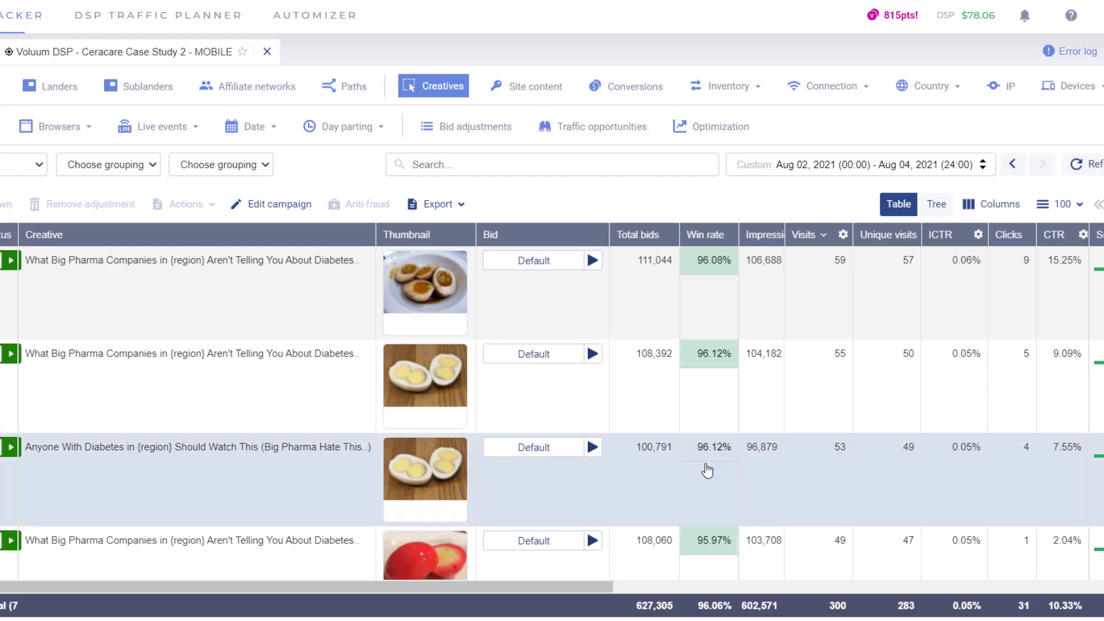
- Widen the Impressions column in the creatives report of the Ceracare Case Study 2 - MOBILE campaign
left_click_drag(607, 589, 834, 578)
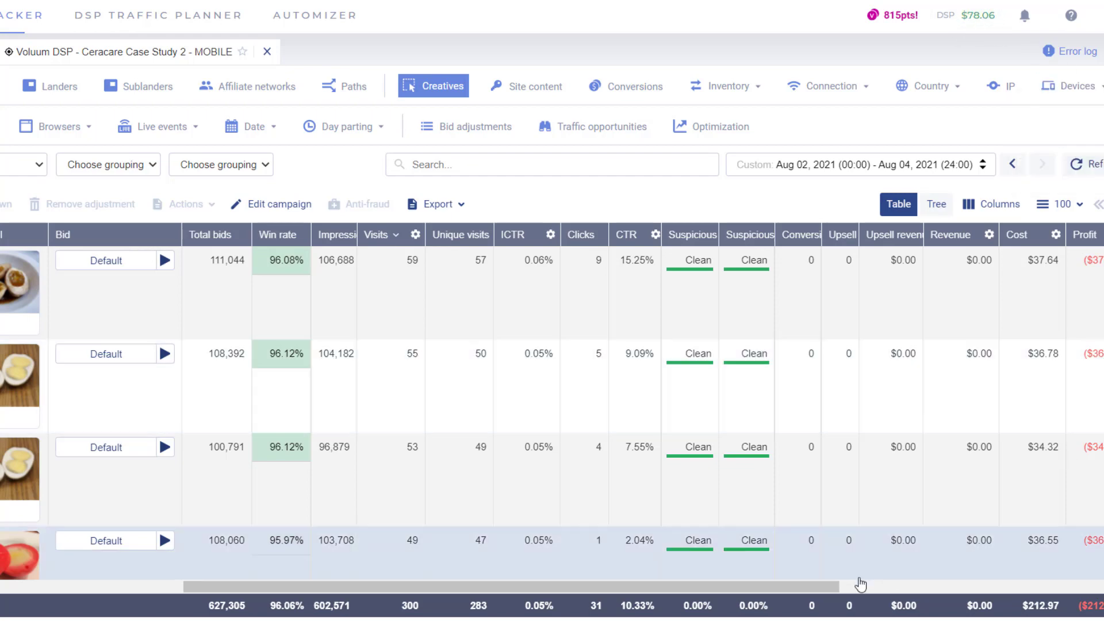
left_click_drag(824, 588, 639, 584)
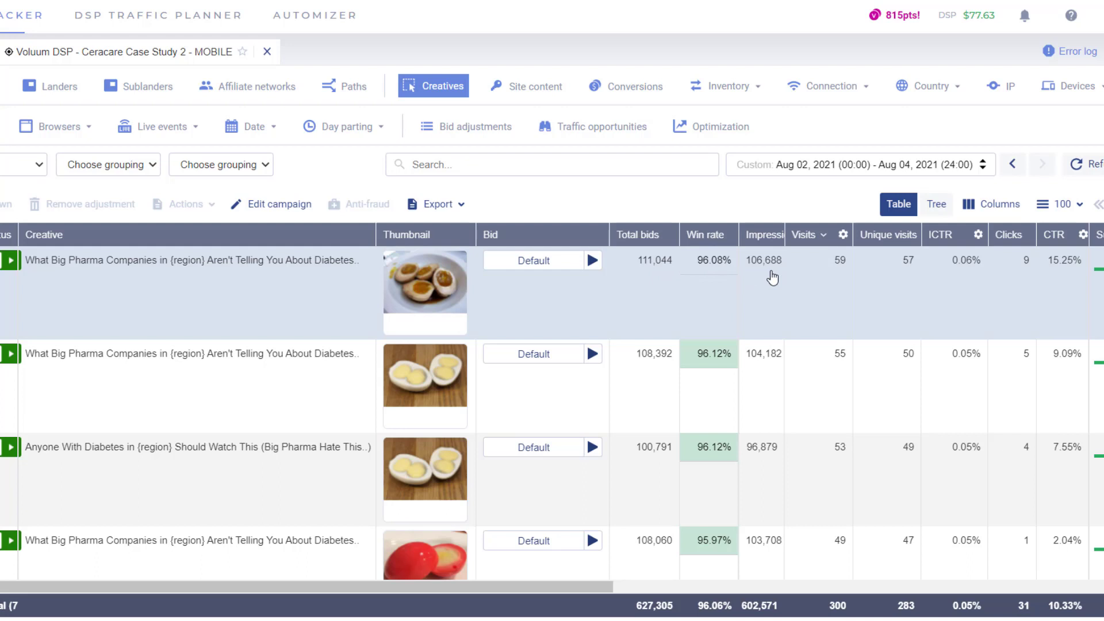
left_click_drag(786, 234, 808, 233)
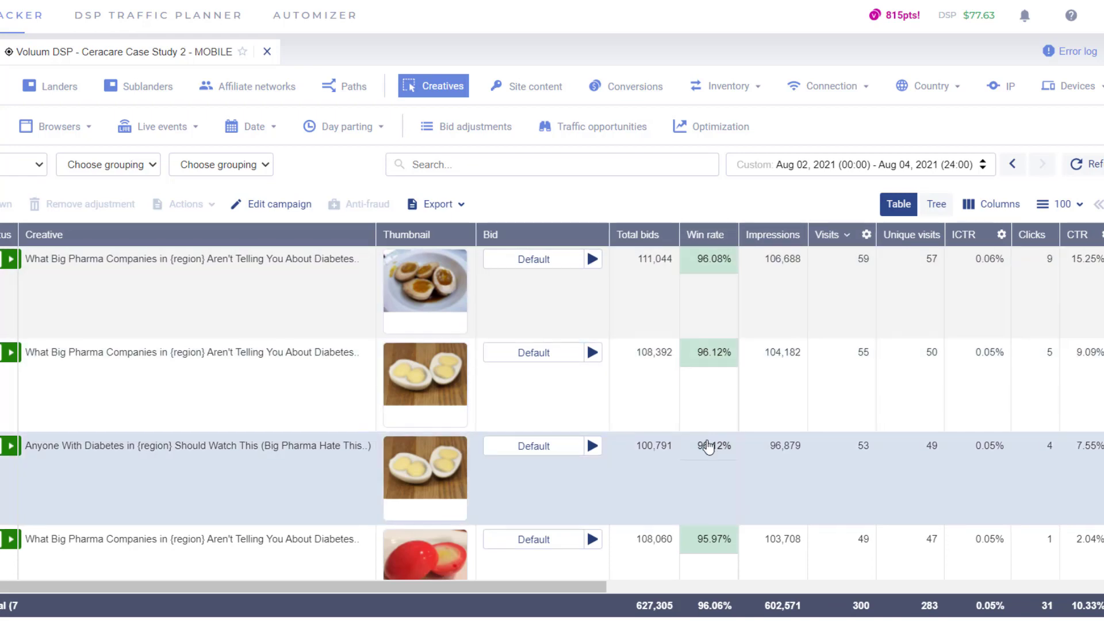
- Compare the visits, ICTR, CTR and cost of all creatives in the Case Study 2 - MOBILE report
scroll(713, 455, "down", 5)
scroll(717, 461, "up", 5)
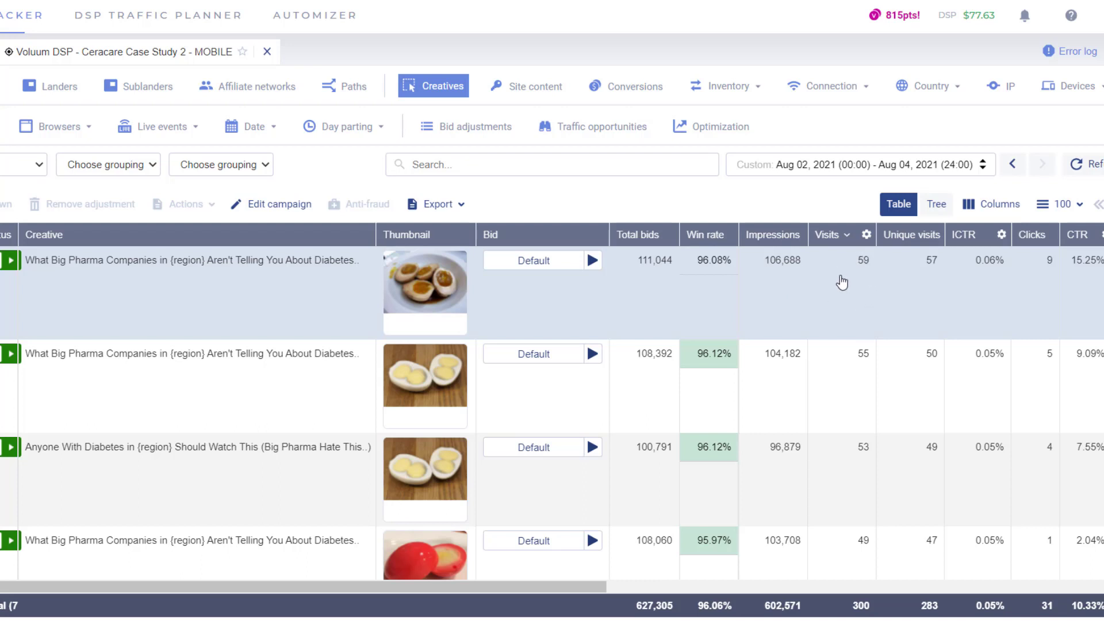
mouse_move(426, 277)
mouse_move(425, 305)
scroll(928, 322, "right", 3)
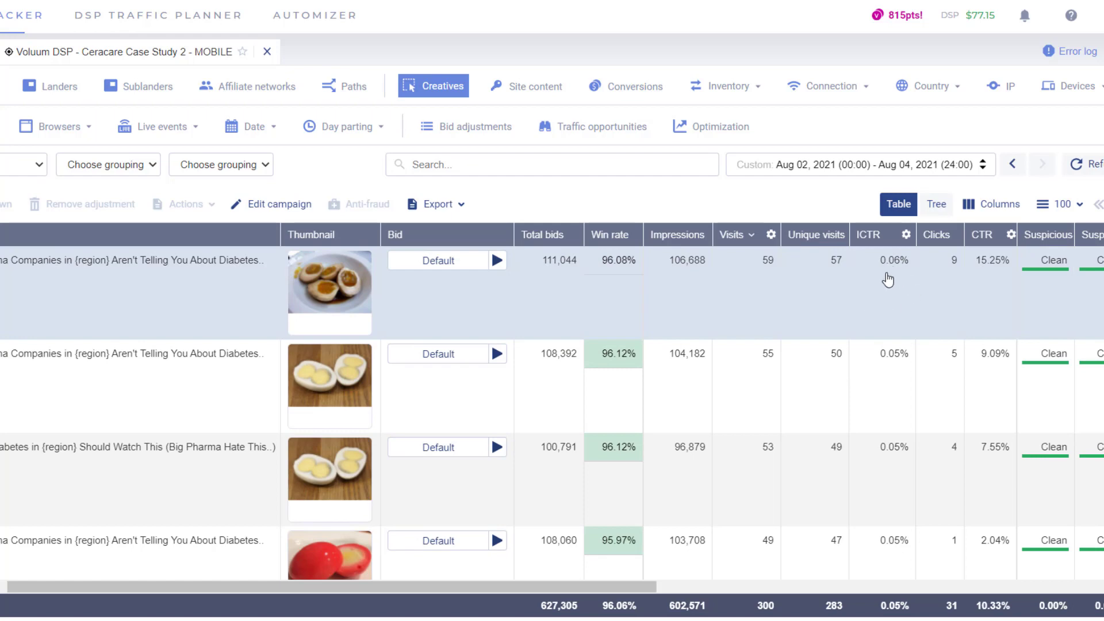
scroll(903, 279, "down", 3)
scroll(904, 283, "down", 2)
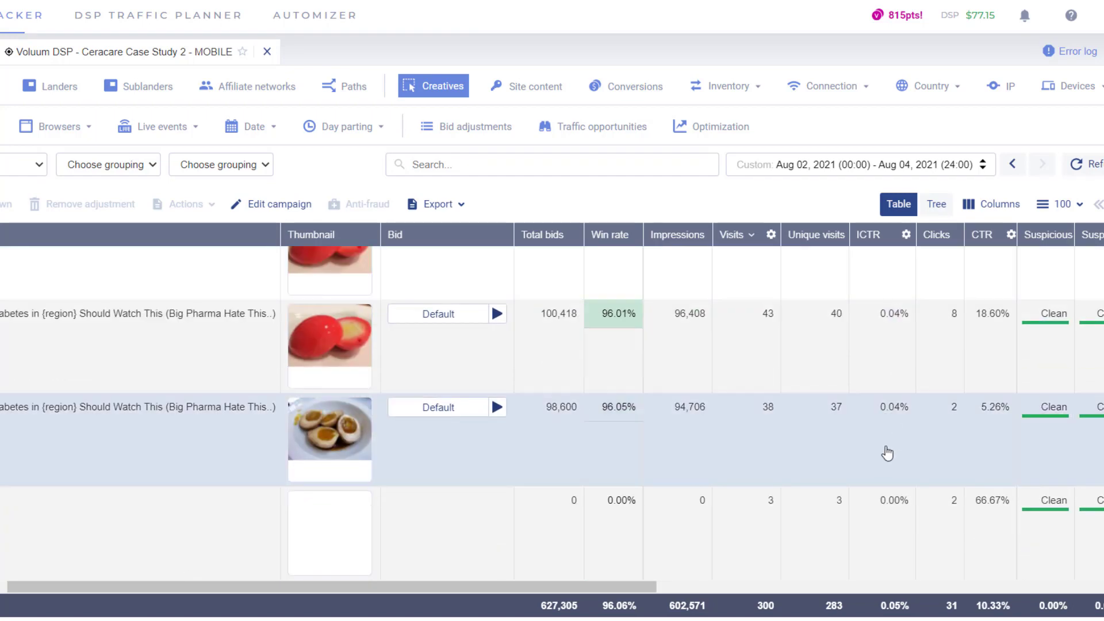
scroll(895, 428, "up", 5)
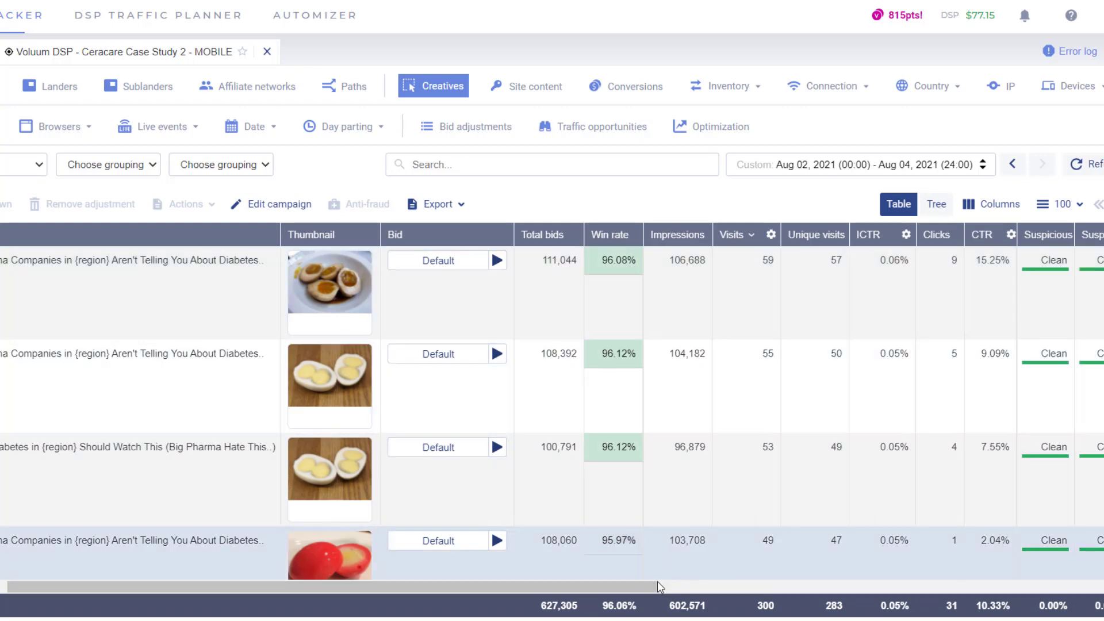
left_click_drag(643, 589, 650, 589)
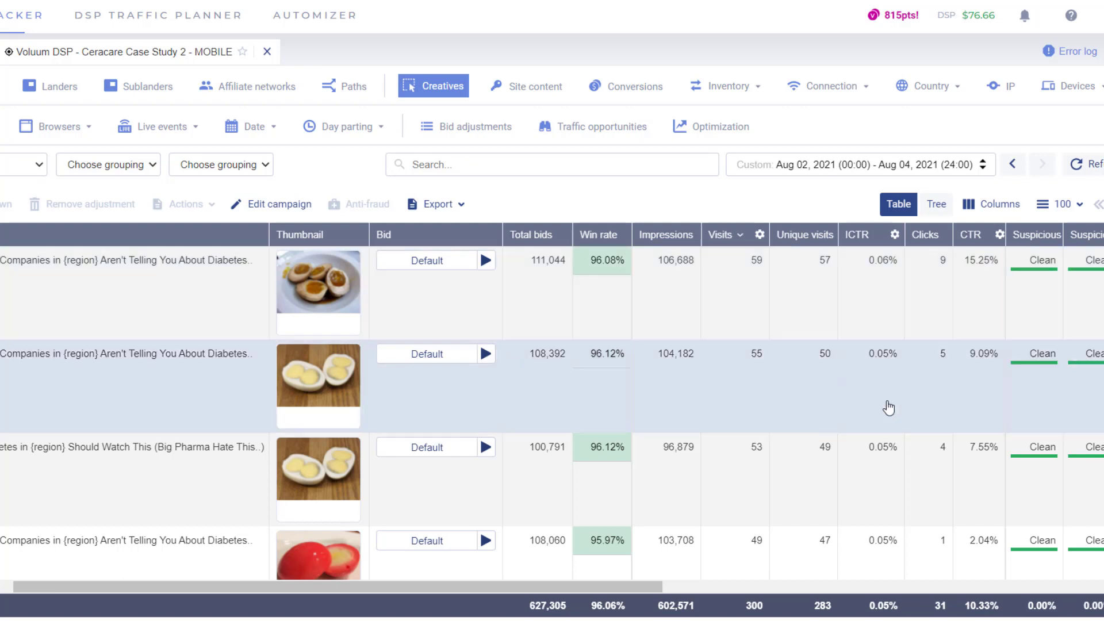
left_click_drag(587, 592, 773, 588)
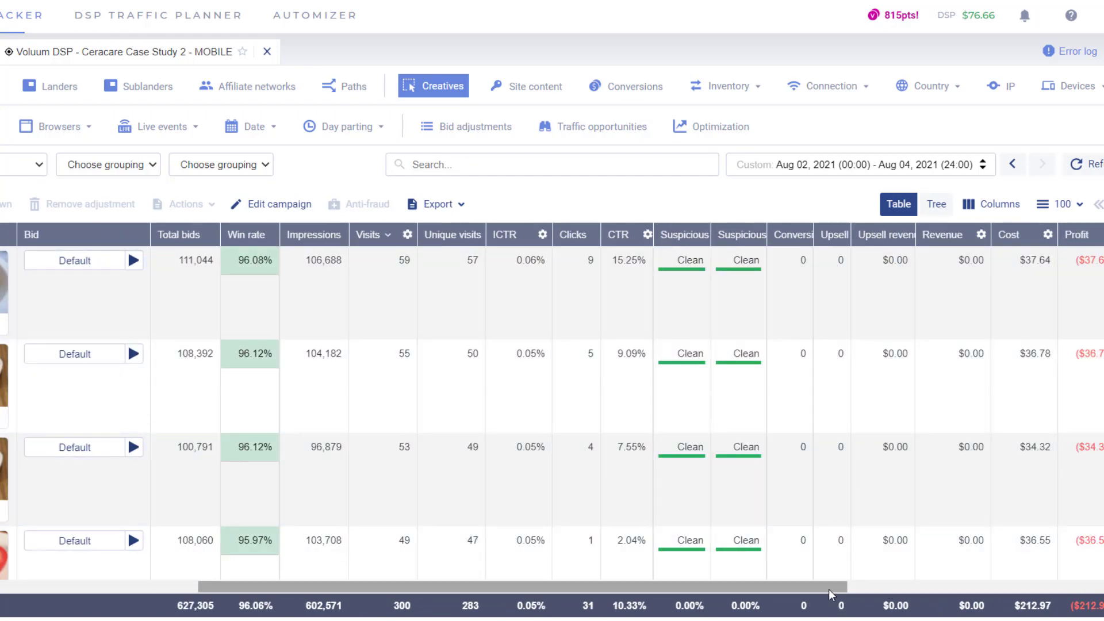
- Sort the creatives report by ICTR and compare the thumbnails, headlines, ICTR and CTR of the best and worst creatives
left_click_drag(829, 589, 883, 588)
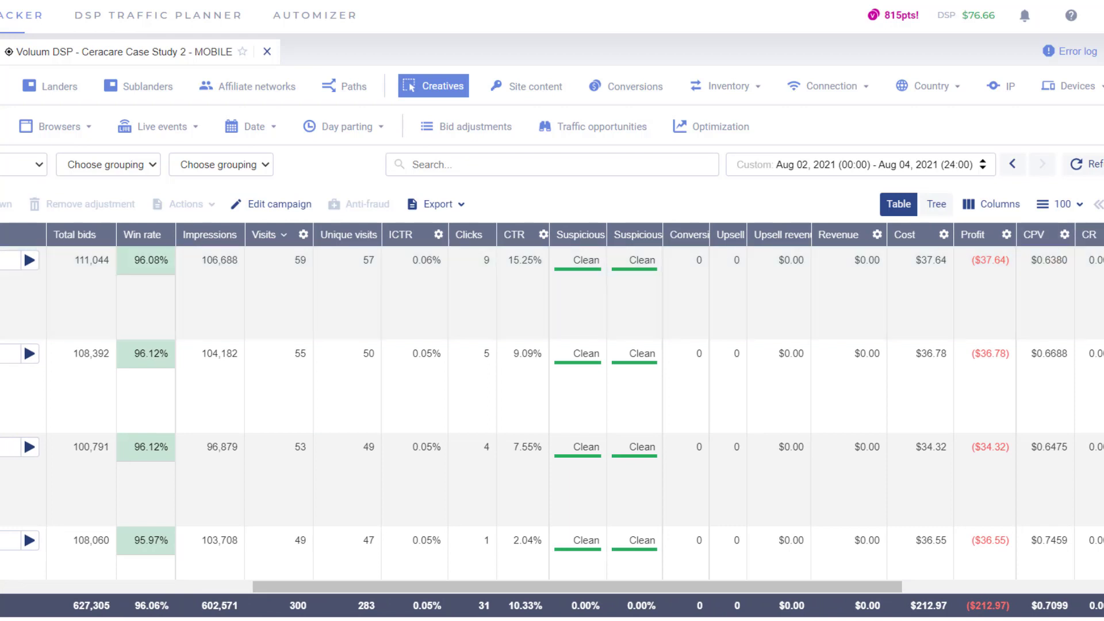
left_click_drag(827, 589, 531, 587)
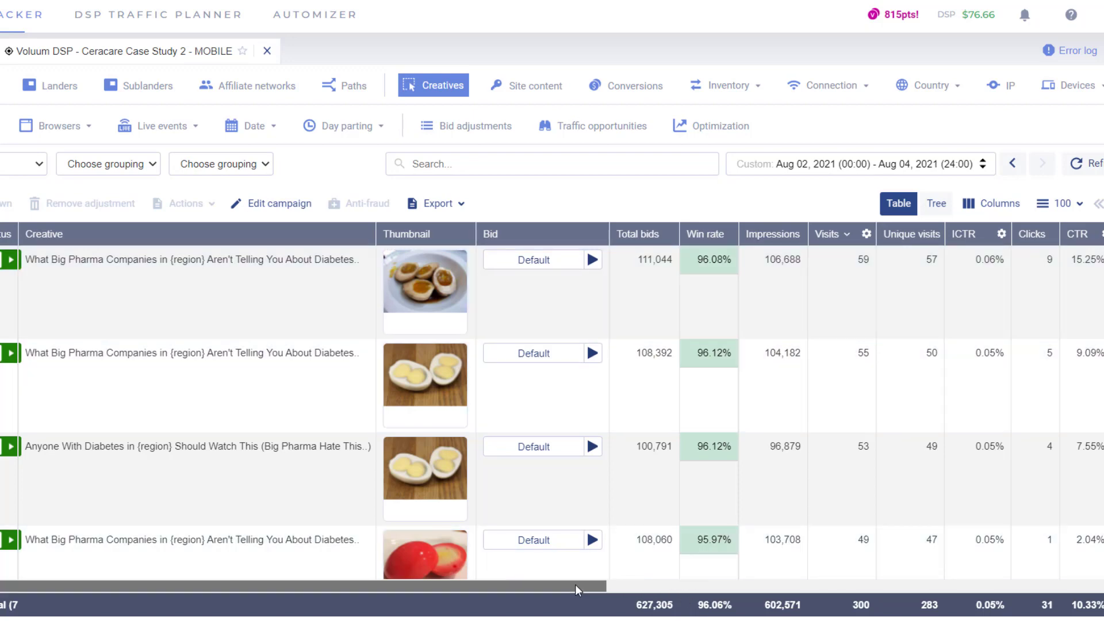
left_click_drag(575, 584, 654, 588)
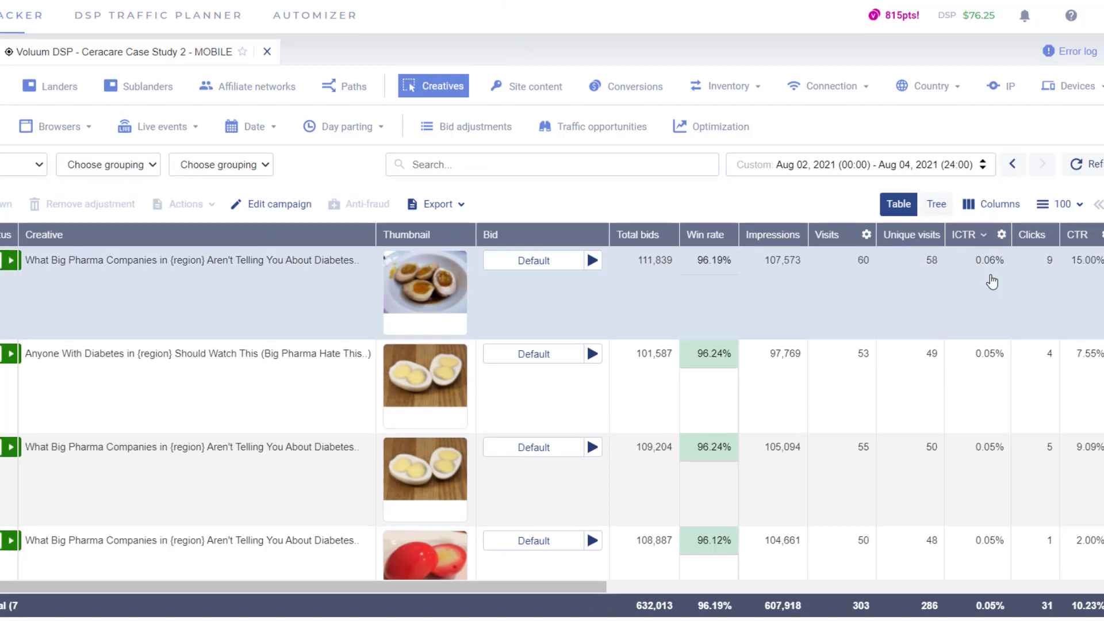
scroll(983, 472, "down", 5)
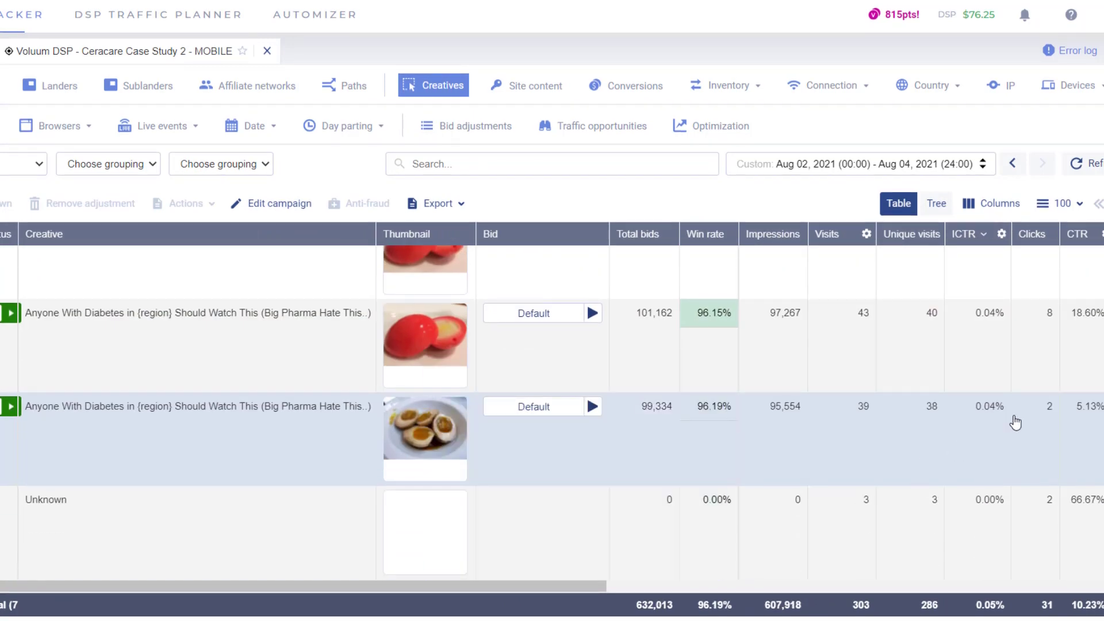
scroll(1001, 414, "up", 5)
scroll(1003, 471, "down", 1)
scroll(1004, 472, "up", 1)
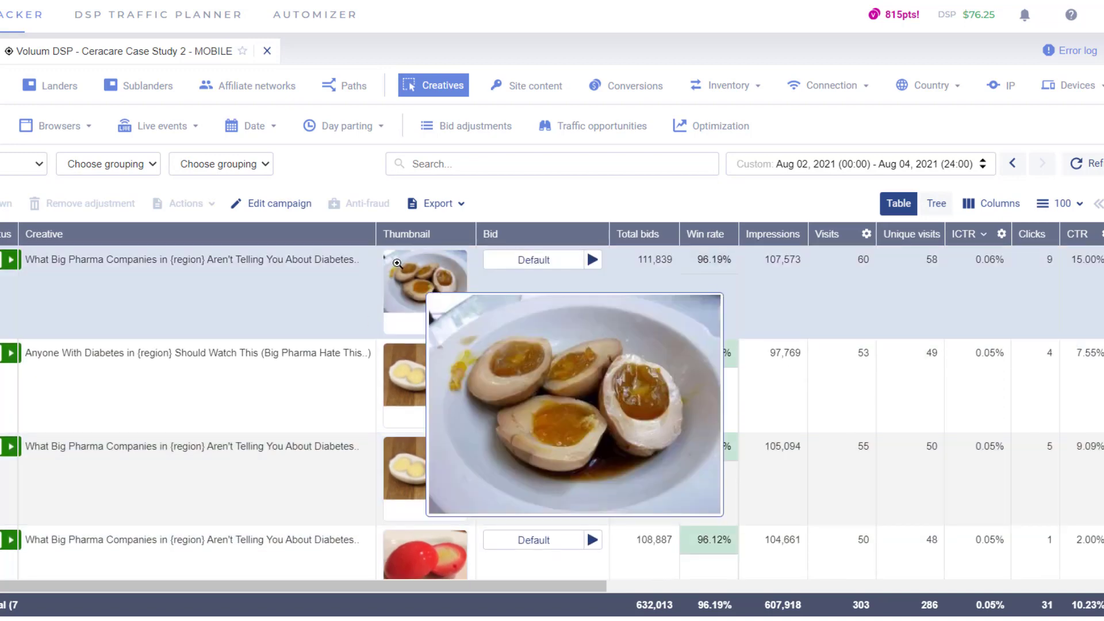
scroll(1047, 340, "down", 2)
scroll(690, 463, "up", 1)
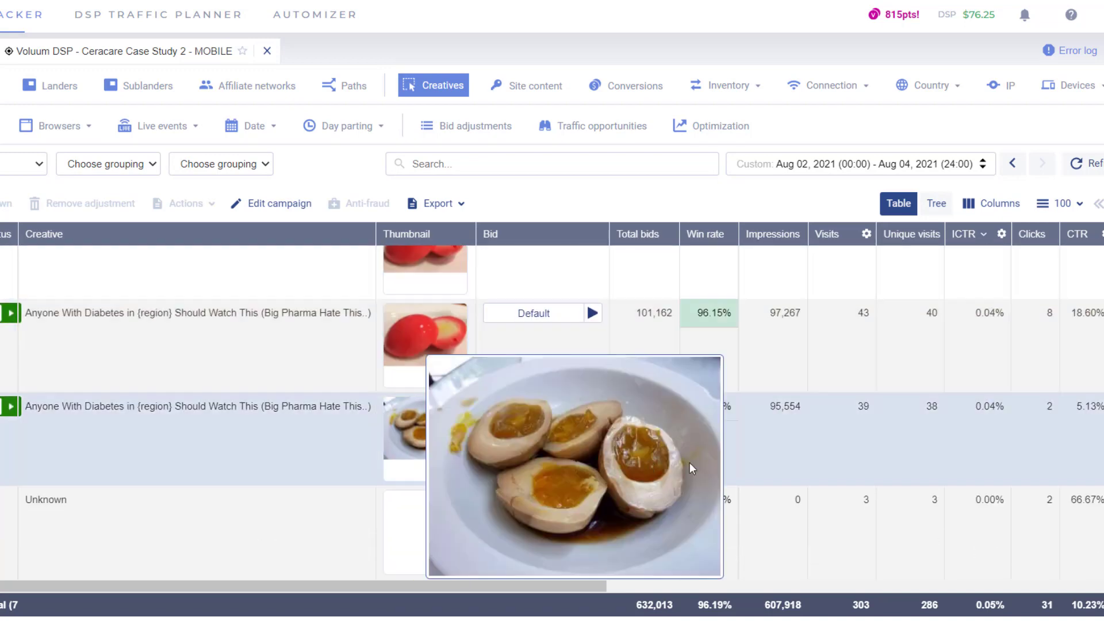
scroll(791, 449, "up", 1)
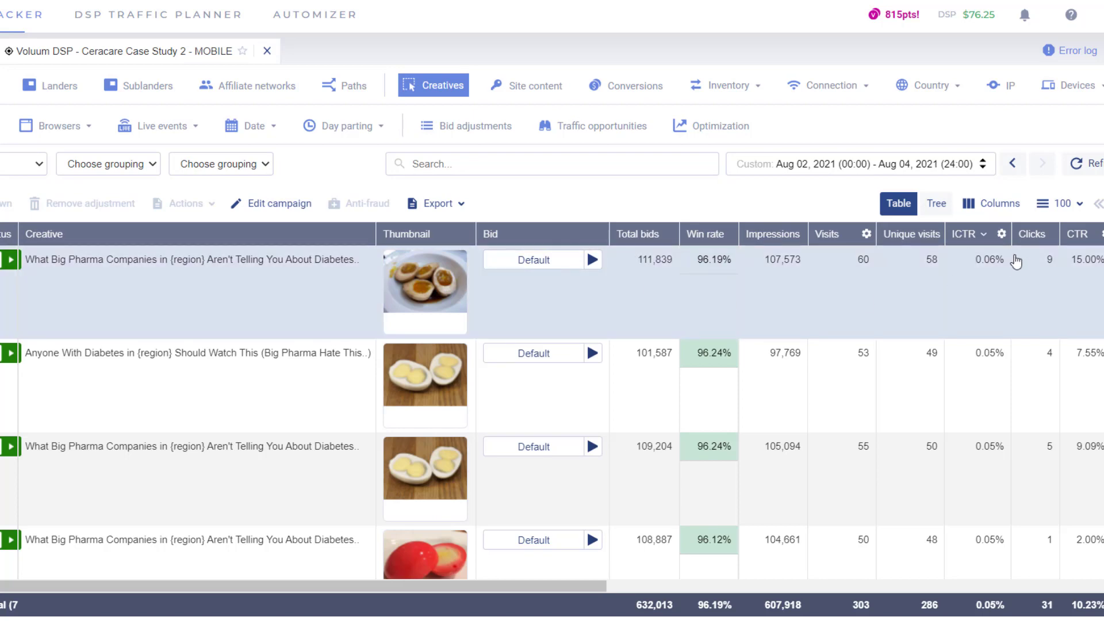
- Pause the two "Anyone With Diabetes in {region} Should Watch This" creatives that use the brown egg and red egg images
scroll(1014, 308, "down", 5)
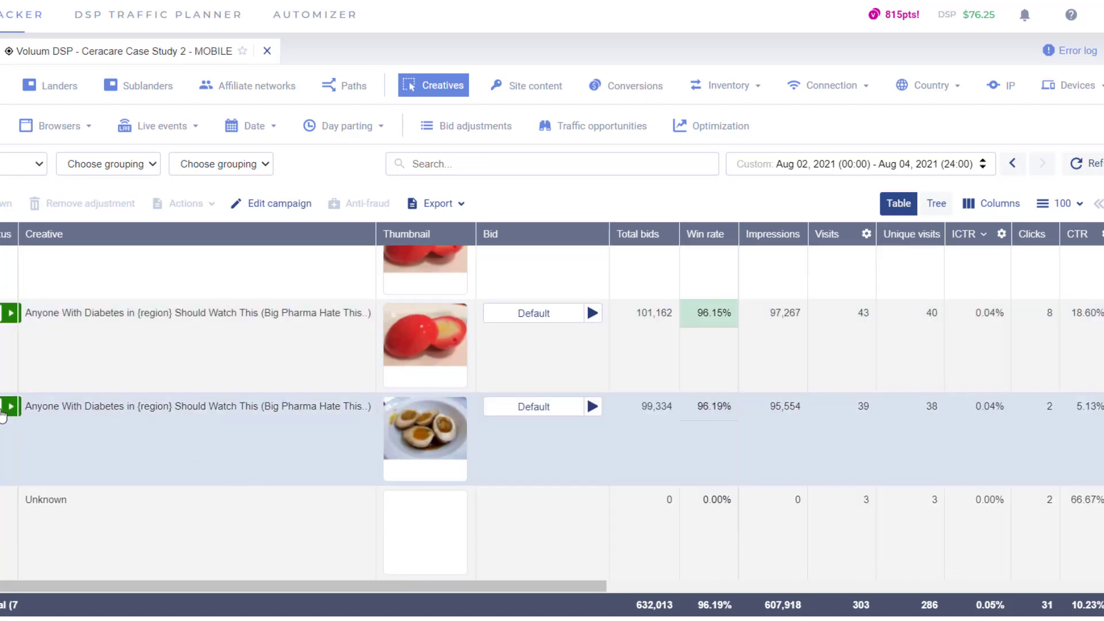
left_click(3, 412)
scroll(969, 473, "up", 2)
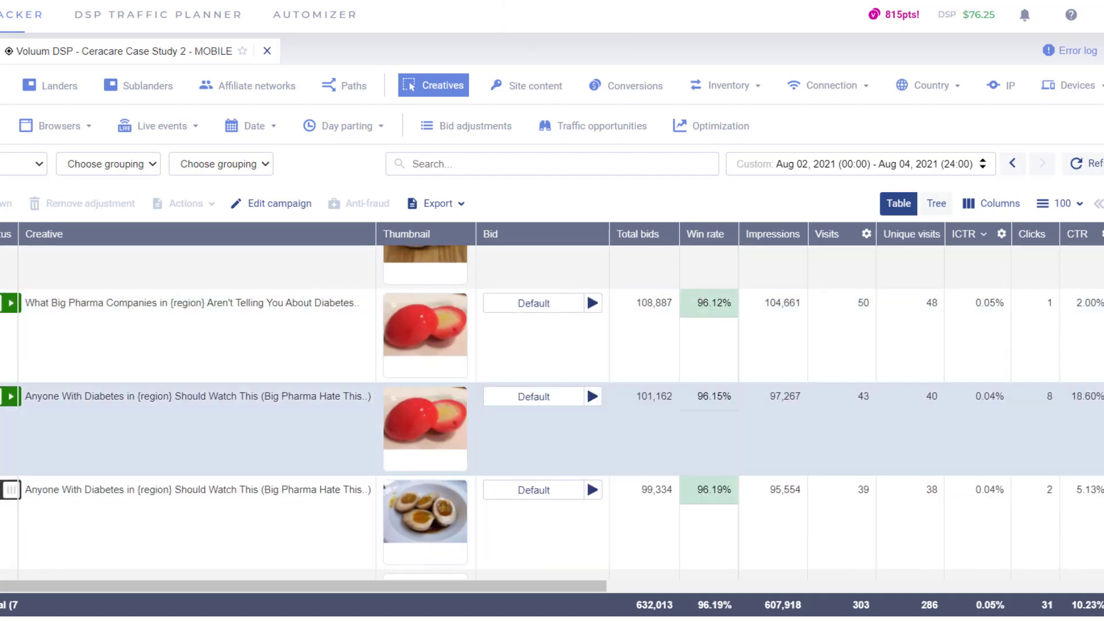
left_click(10, 396)
- Set the CPM bid of the "What Big Pharma Companies" creative with the red egg image to $0.40
scroll(112, 544, "up", 5)
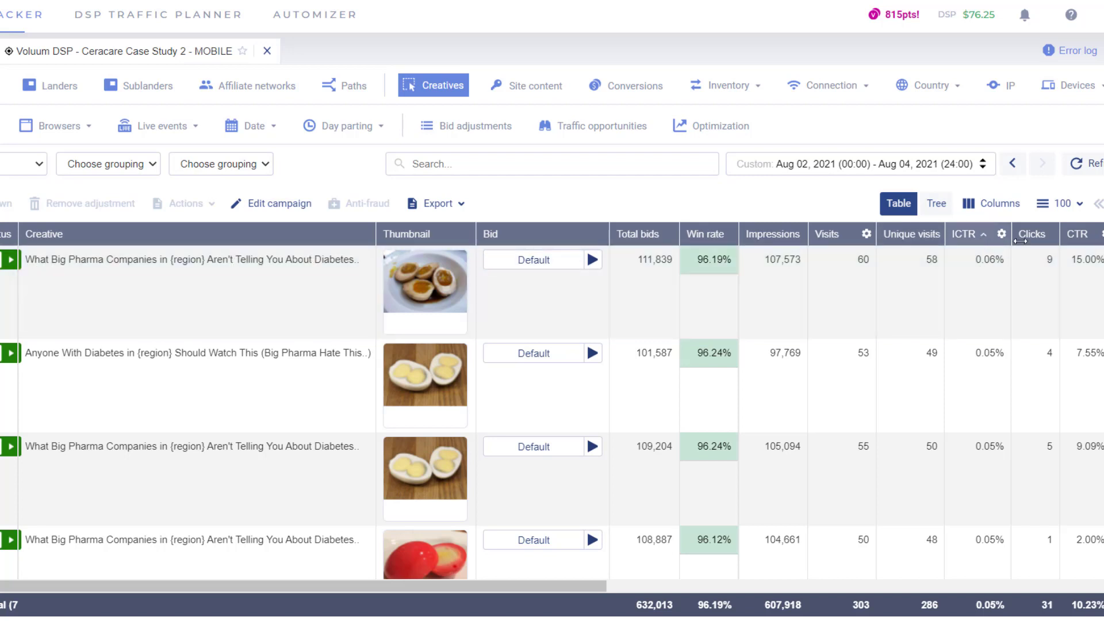
scroll(834, 389, "down", 3)
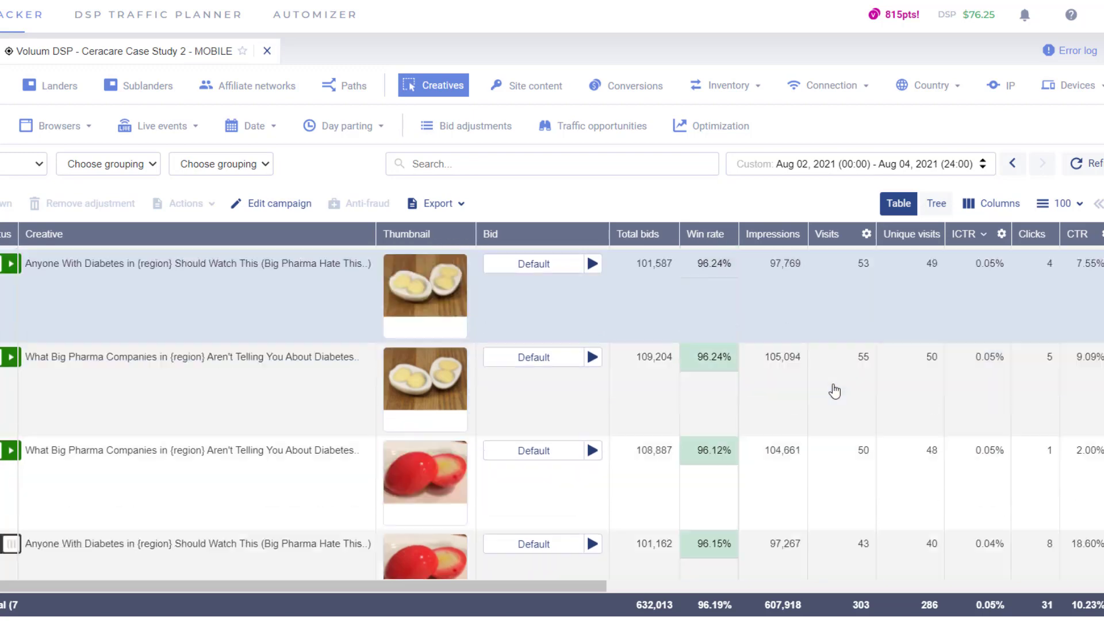
scroll(834, 390, "down", 2)
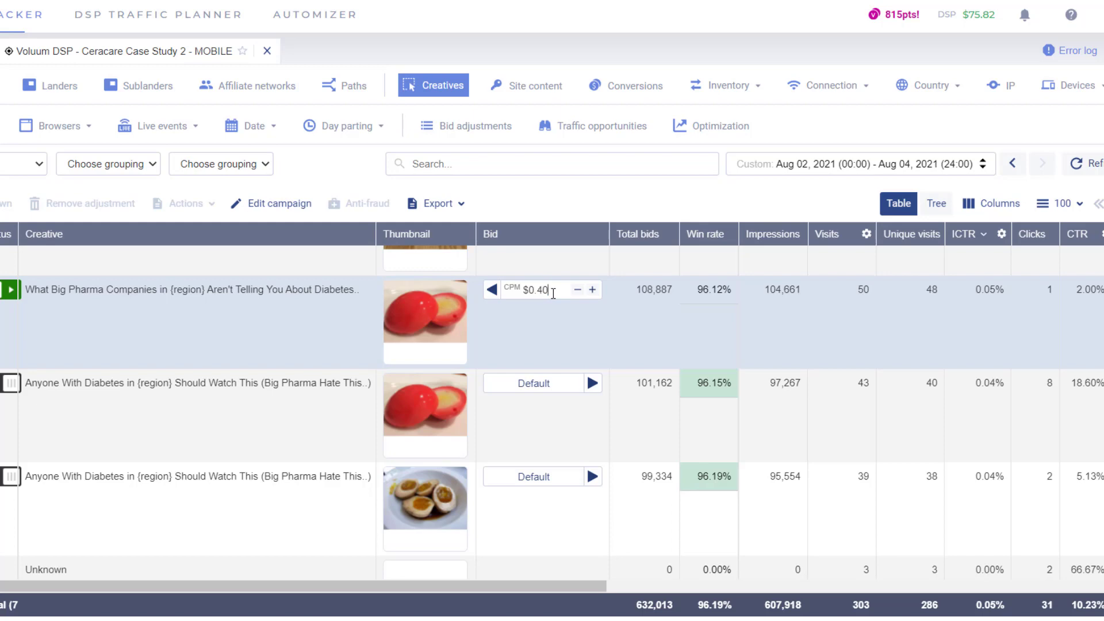
left_click(577, 308)
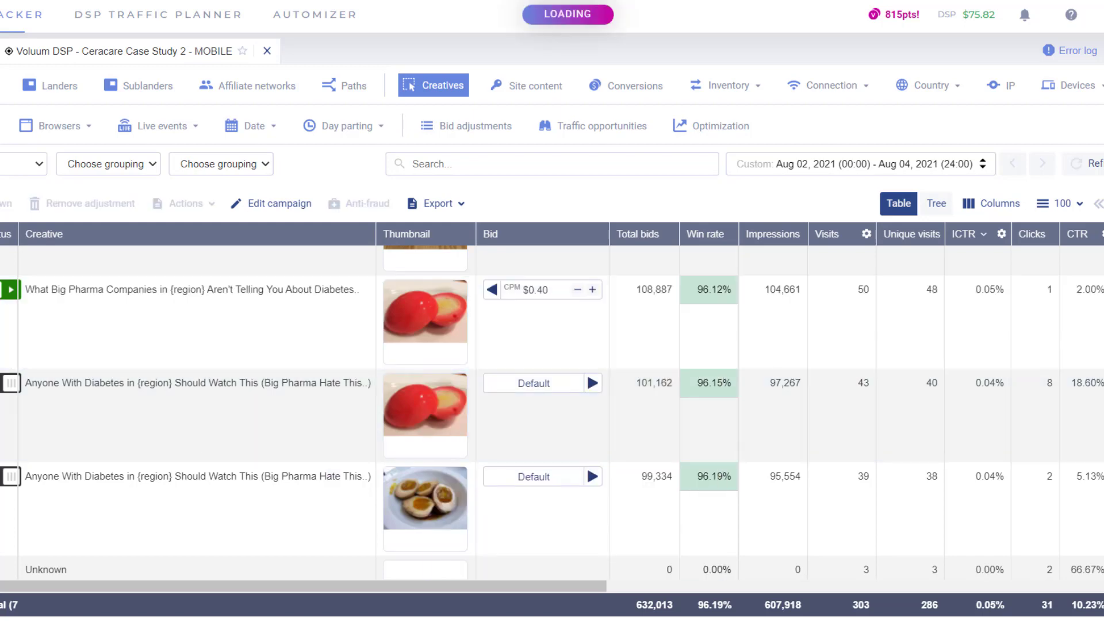
scroll(491, 360, "down", 4)
scroll(614, 409, "up", 3)
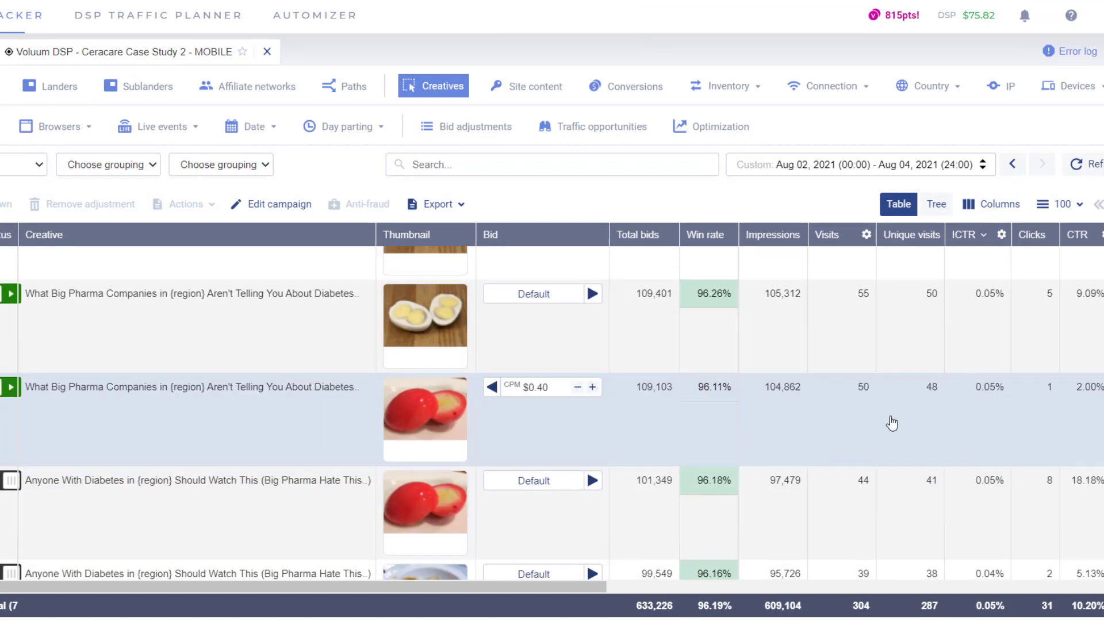
scroll(894, 368, "down", 2)
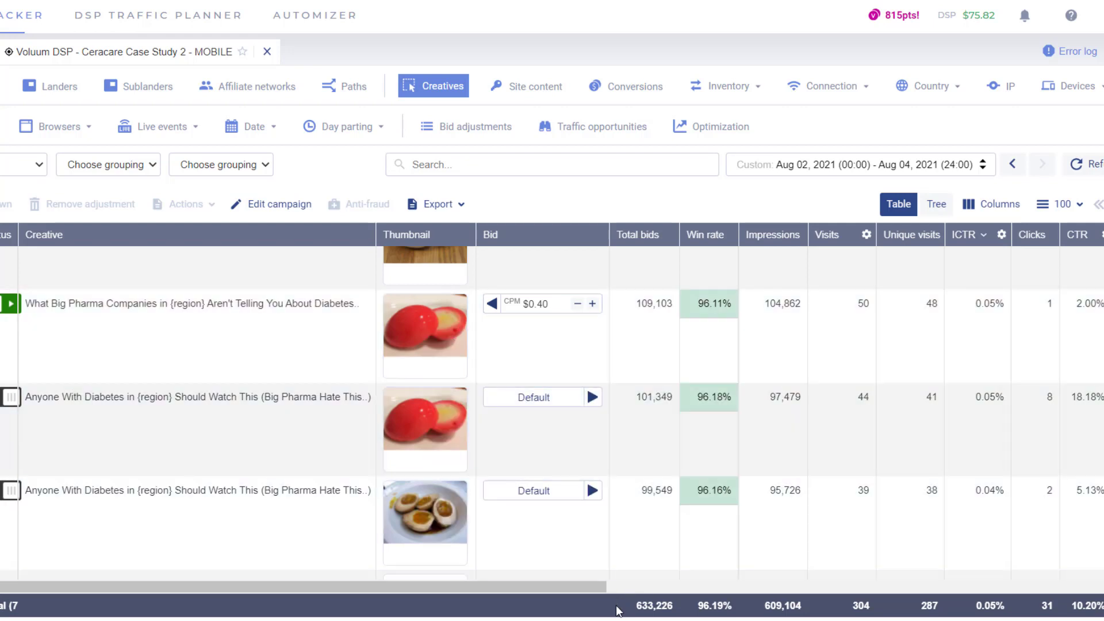
- Regroup the campaign report by Sites and then by Widget IDs
left_click(23, 164)
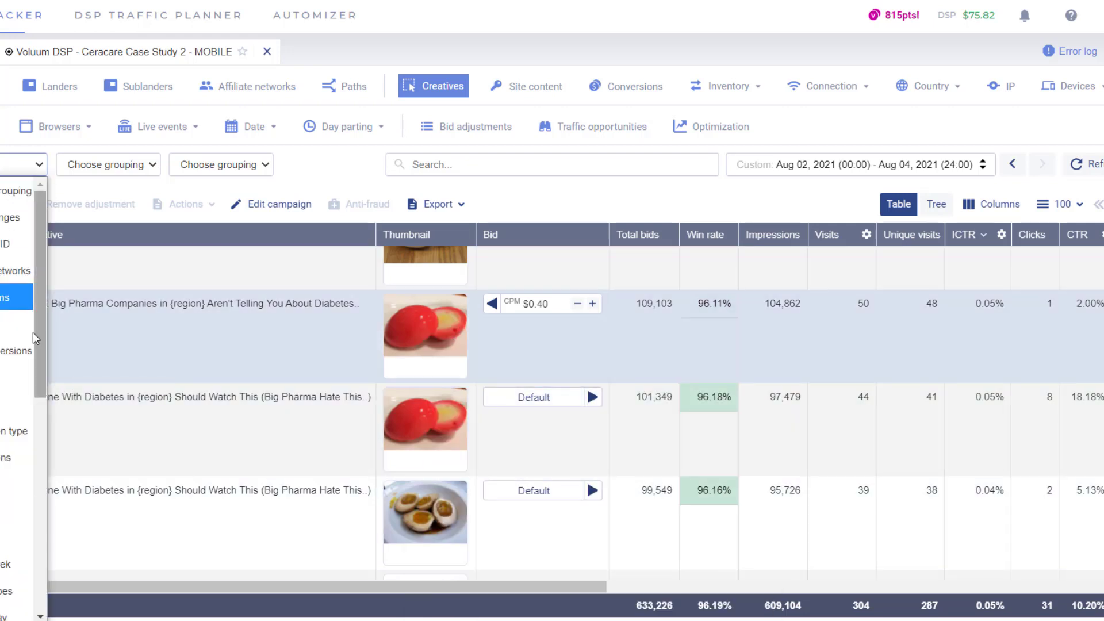
left_click_drag(38, 330, 38, 518)
left_click(20, 554)
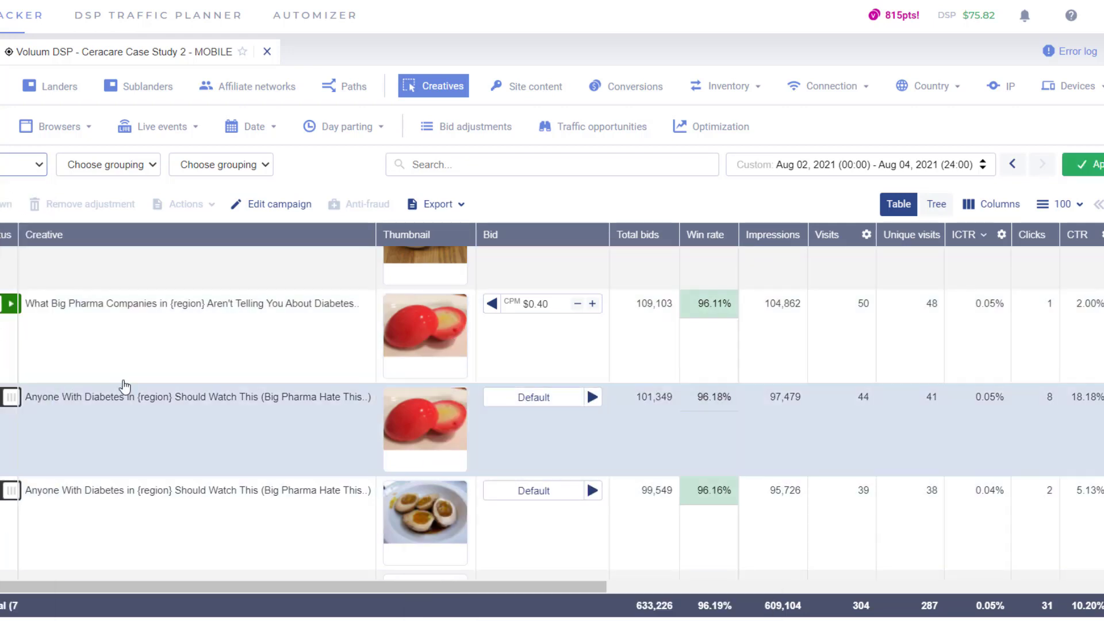
left_click(98, 166)
left_click_drag(148, 201, 150, 434)
left_click(108, 609)
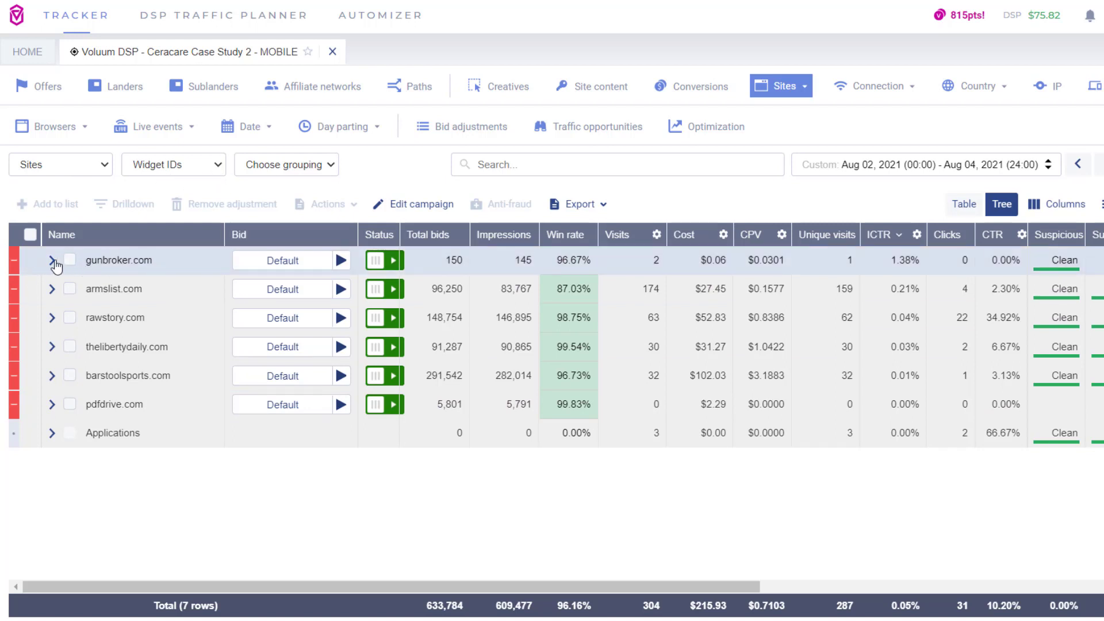
- Inspect the widgets of gunbroker.com and sort the sites report by visits
left_click(56, 265)
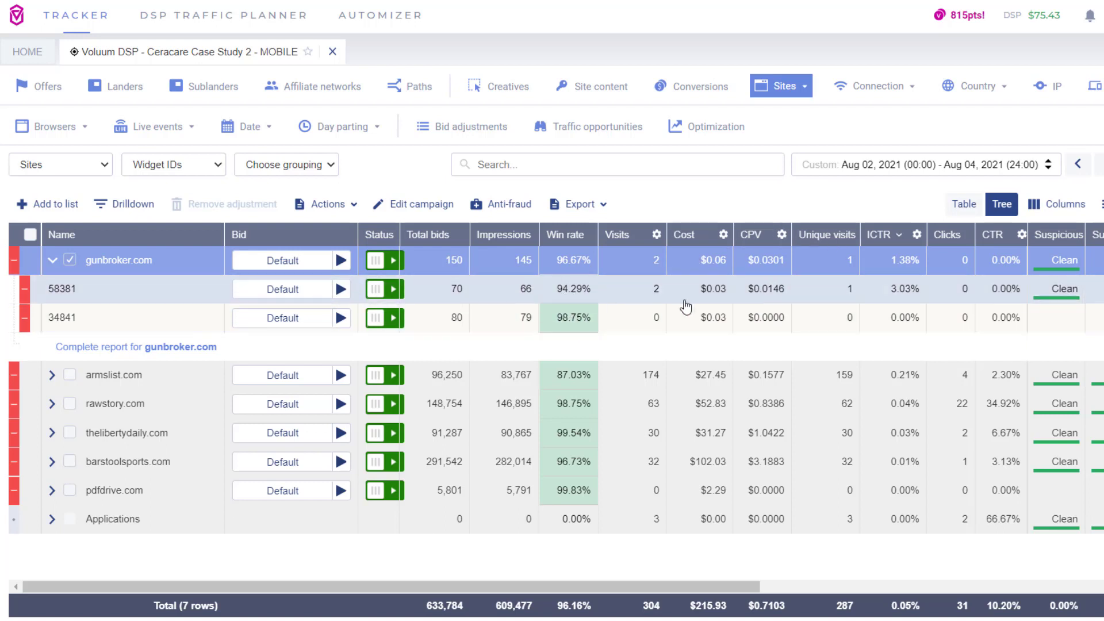
left_click(552, 260)
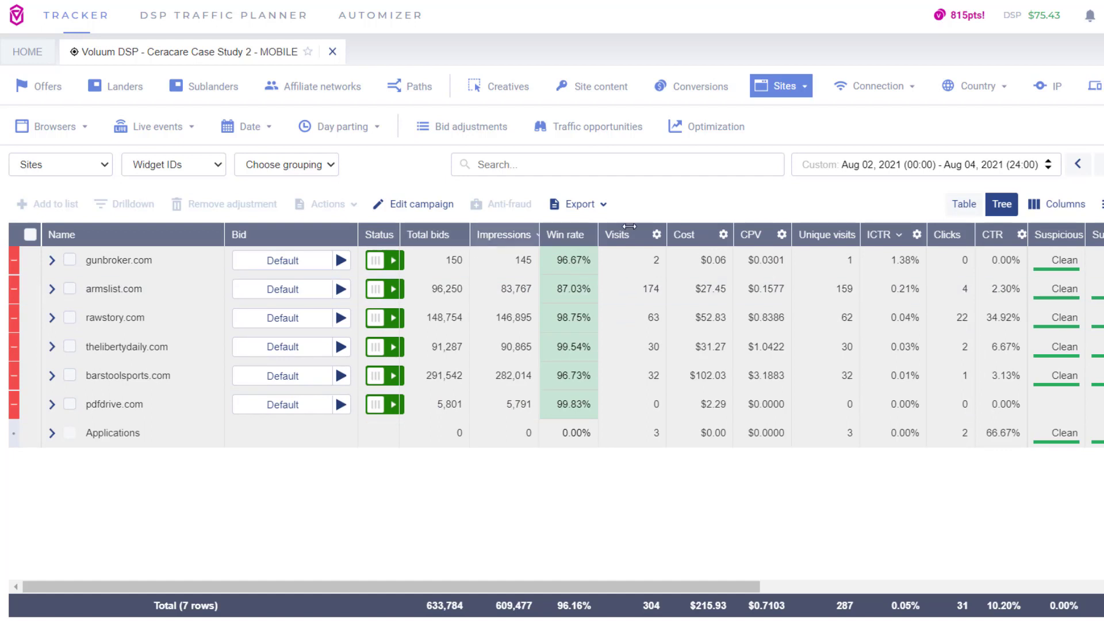
left_click(647, 238)
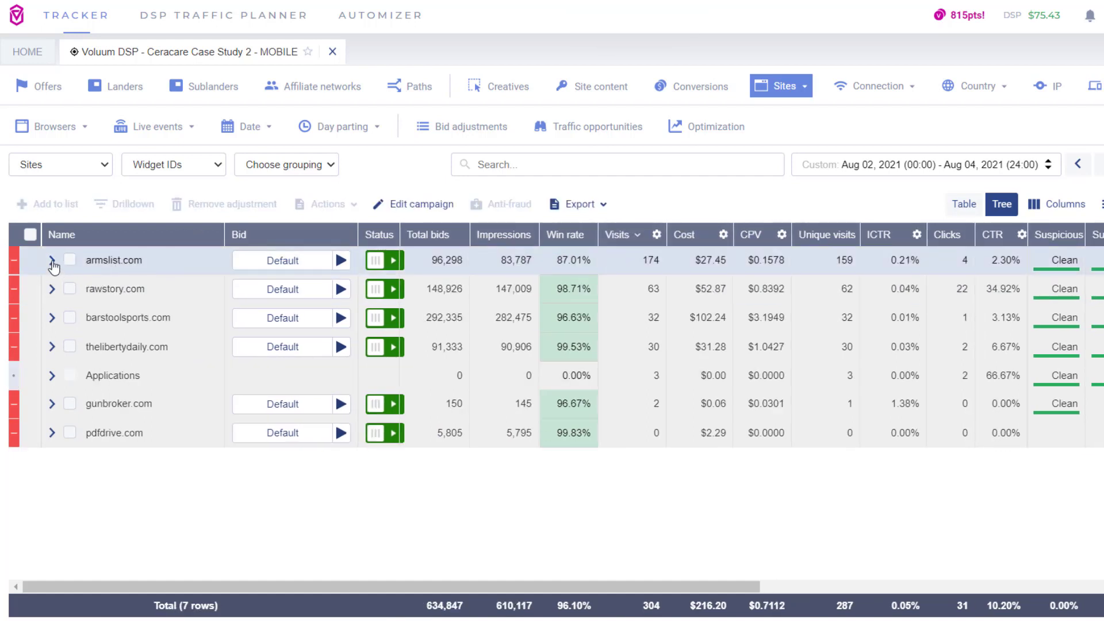
- Pause every armslist.com widget except 167160, from 109510 through 167165
left_click(53, 261)
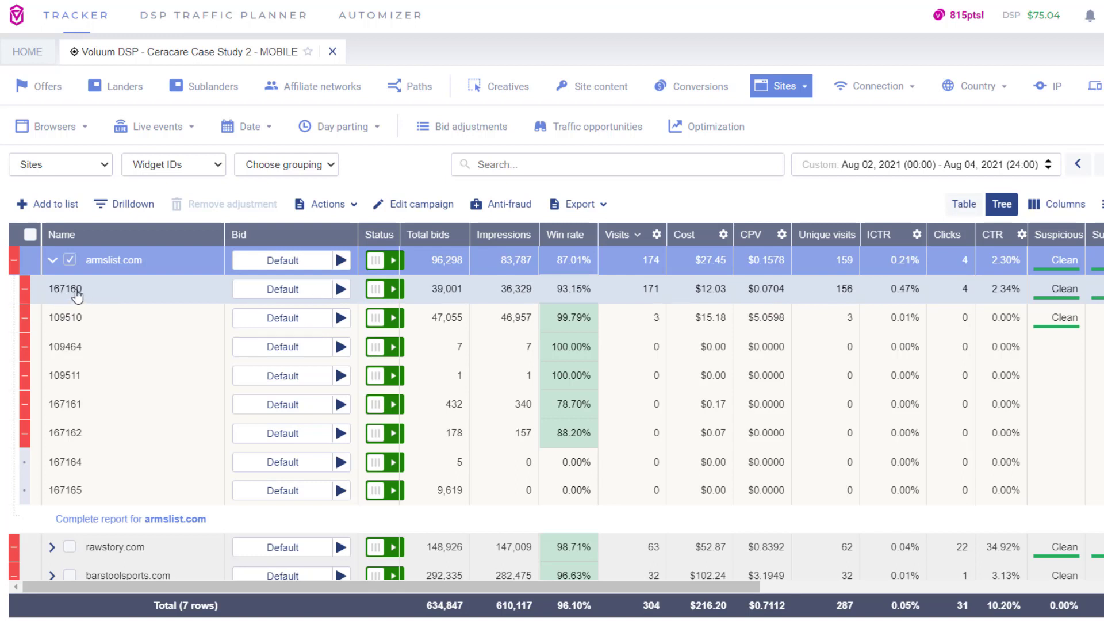
left_click(393, 320)
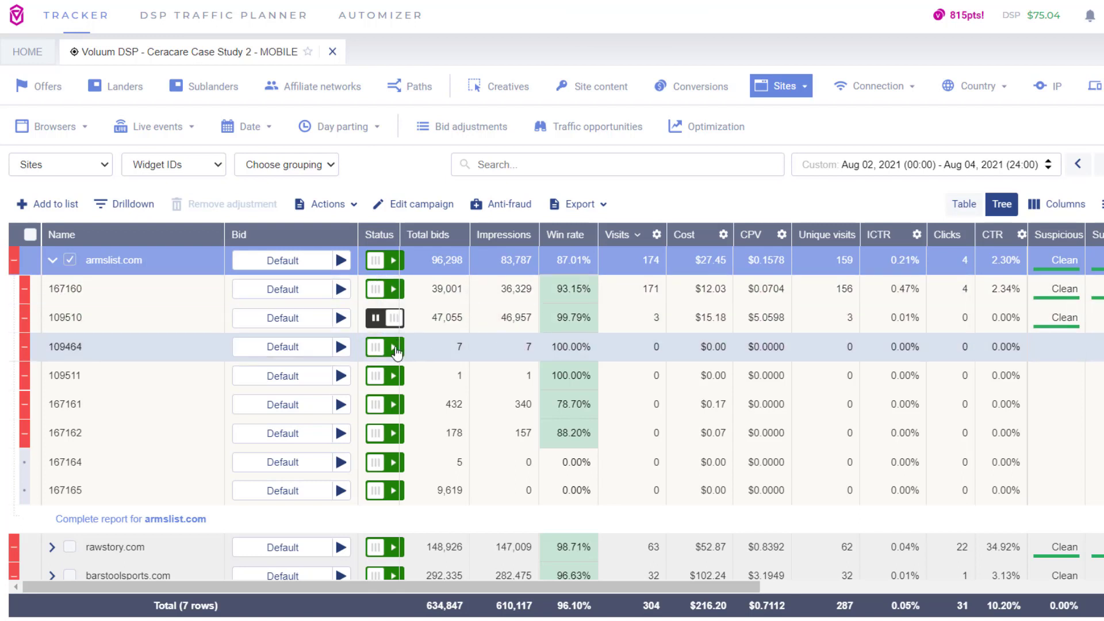
left_click(393, 348)
left_click(393, 377)
left_click(393, 405)
left_click(393, 433)
left_click(394, 462)
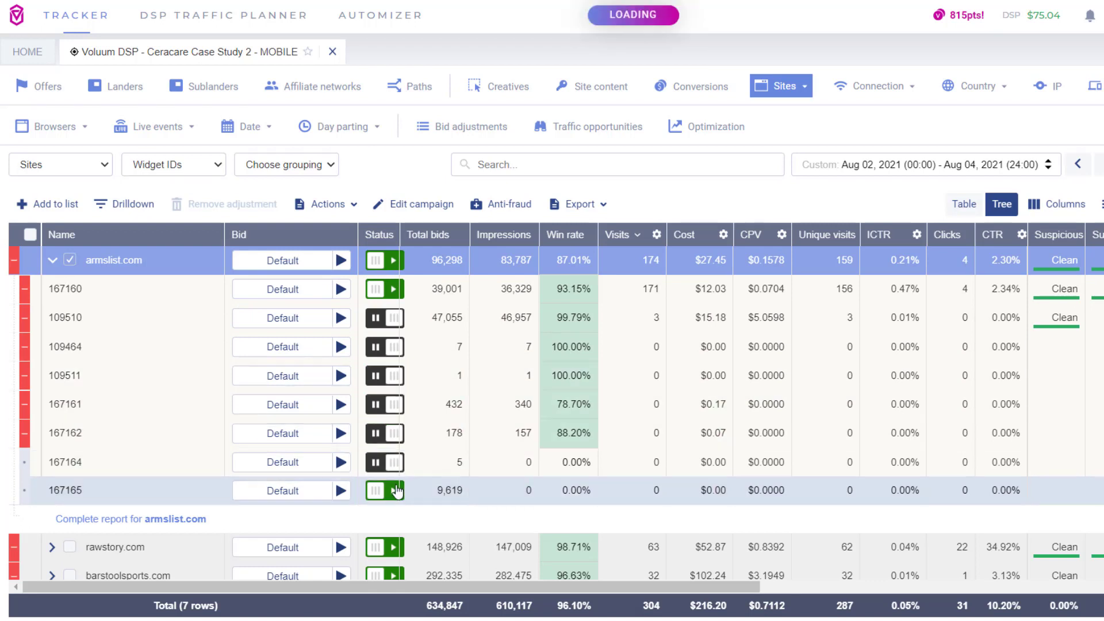
left_click(393, 490)
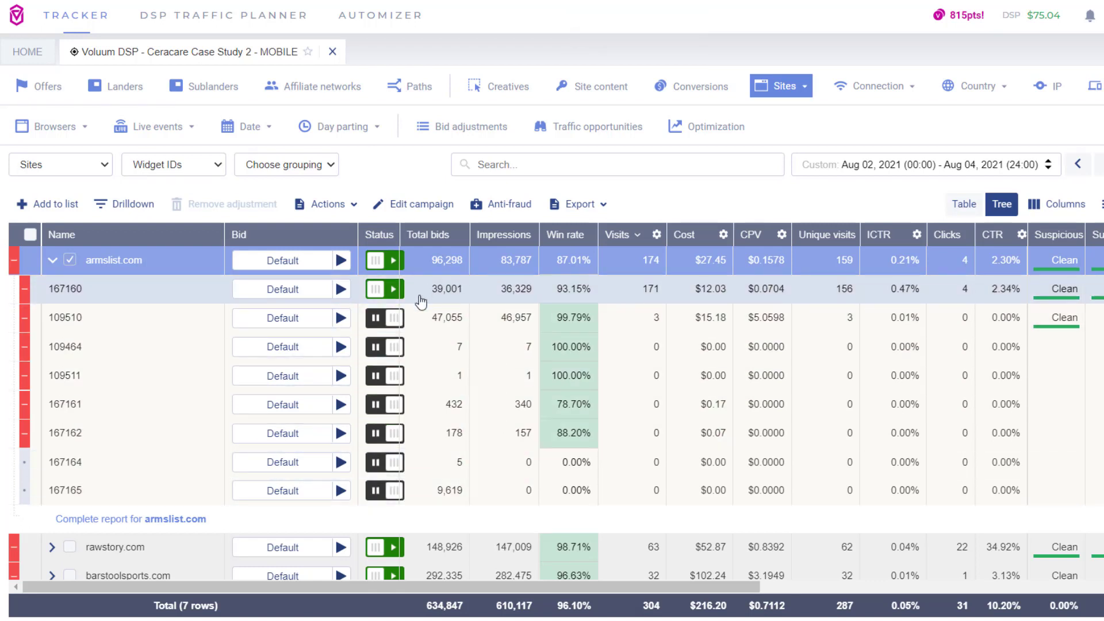
- Set the CPM bid of armslist.com widget 167160 to $0.42 and collapse the site's widget list
left_click(323, 290)
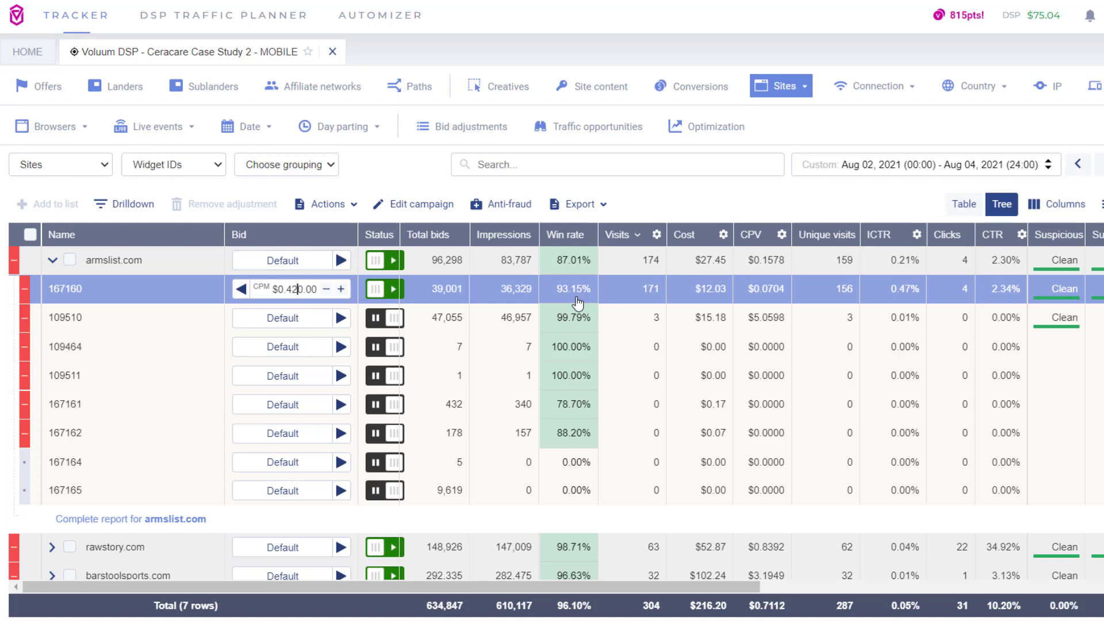
type("0.42")
key("Delete")
key("Delete")
key("Delete")
key("Delete")
left_click(53, 263)
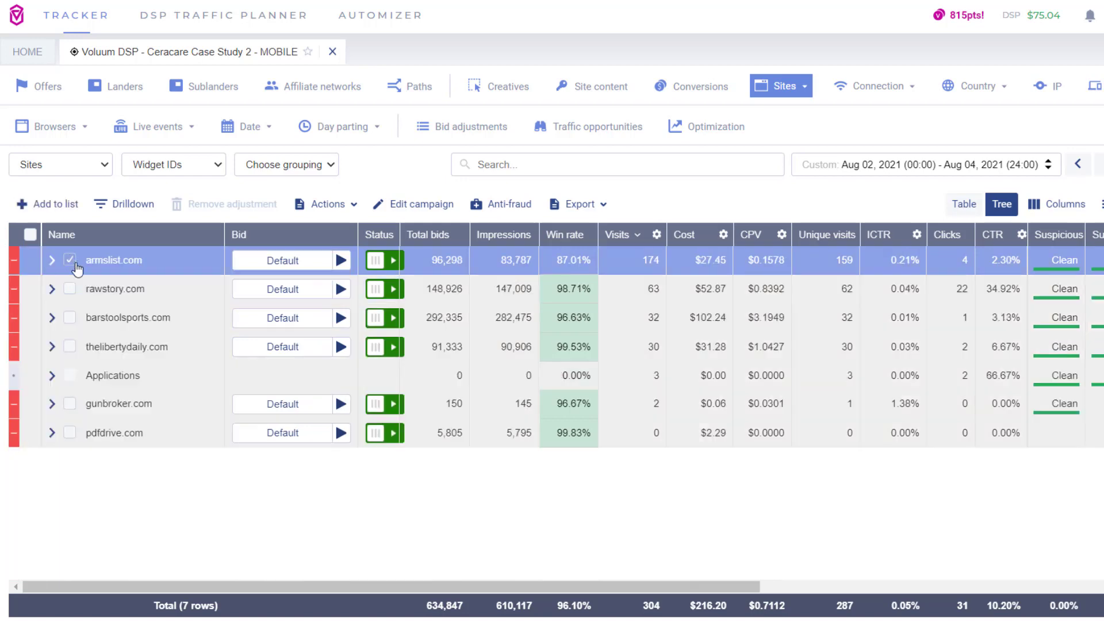
- Pause widget 92804 under rawstory.com and collapse the site's widget list
left_click(57, 292)
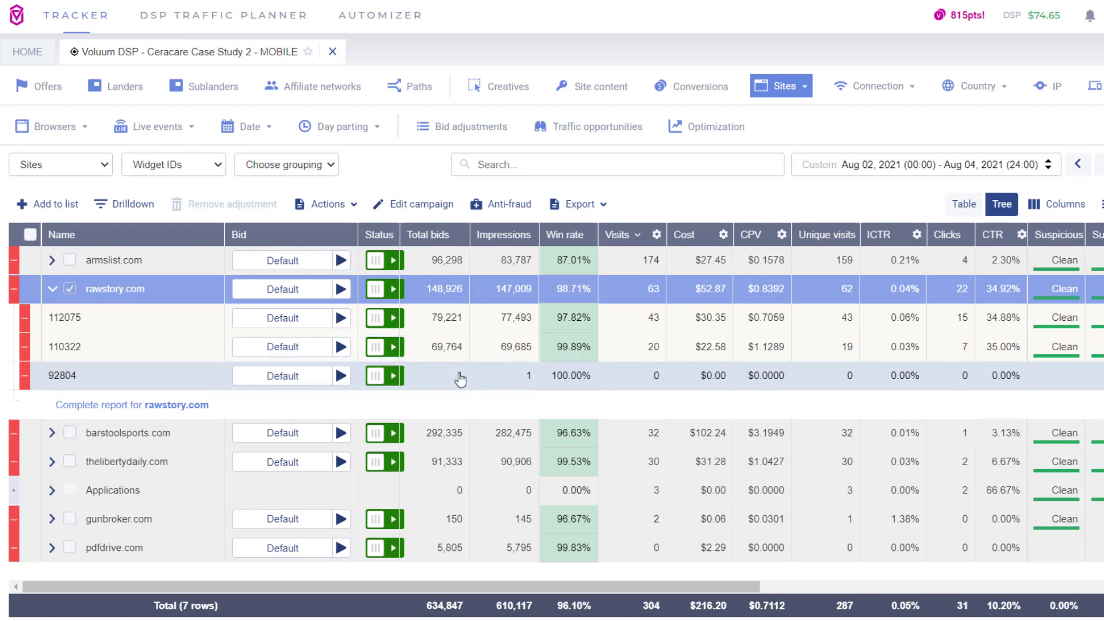
left_click(397, 377)
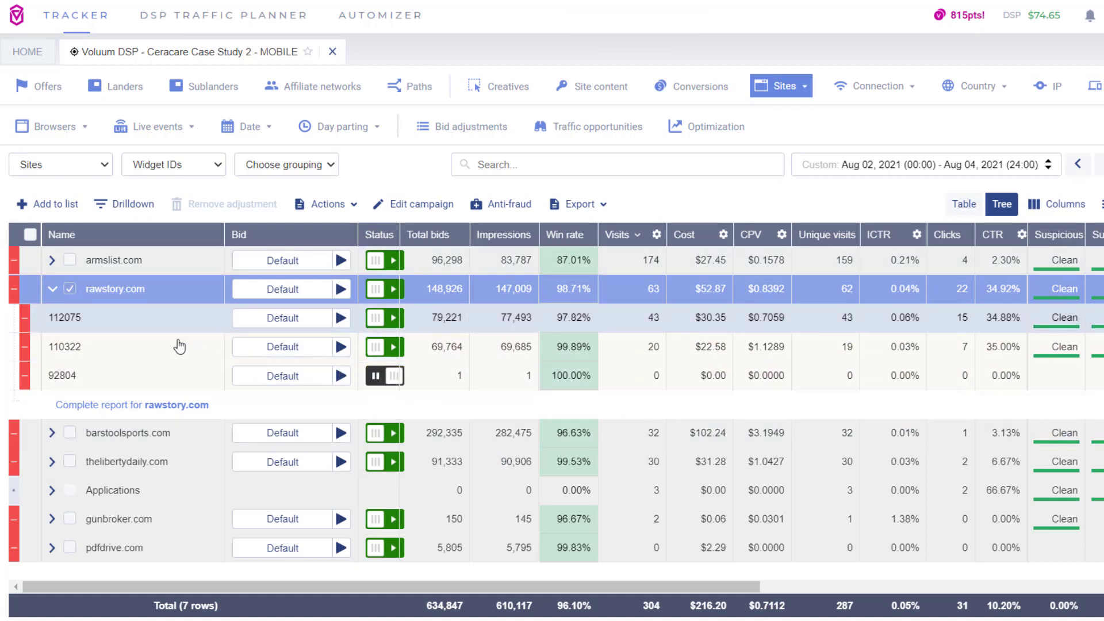
left_click(52, 289)
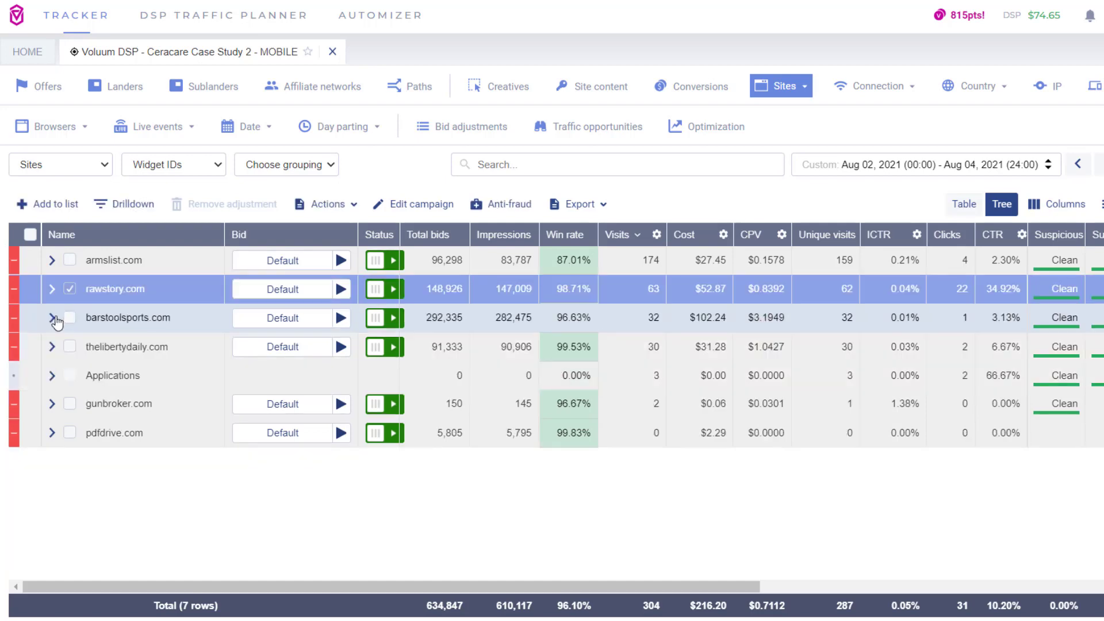
- Look through the barstoolsports.com widgets, comparing their visits, cost and win rate
left_click(53, 319)
scroll(693, 384, "down", 1)
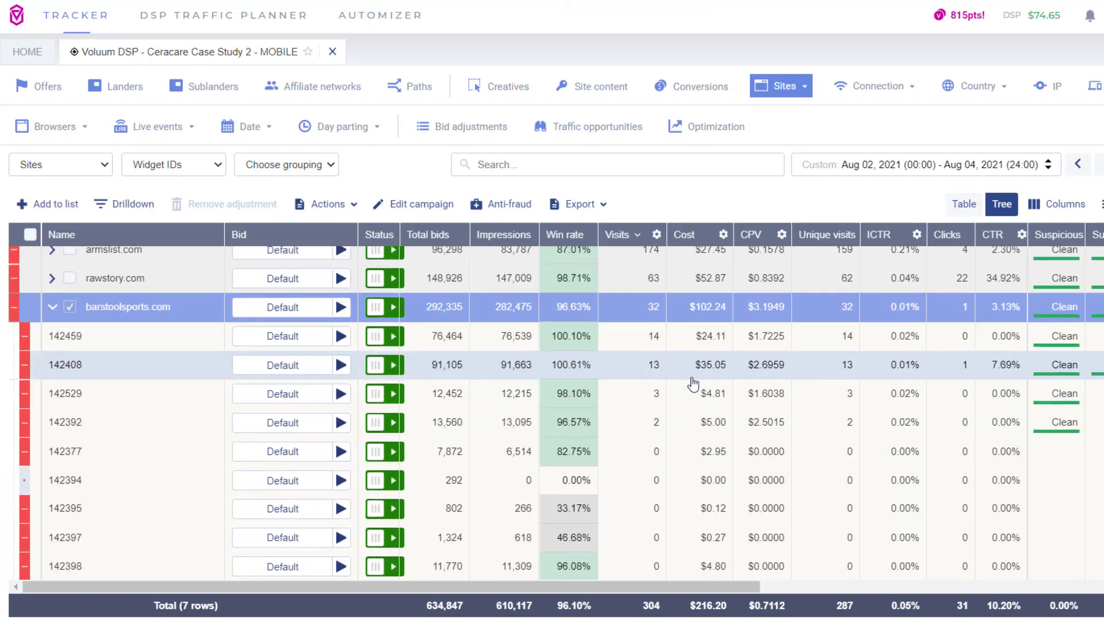
scroll(693, 384, "down", 3)
scroll(115, 405, "up", 3)
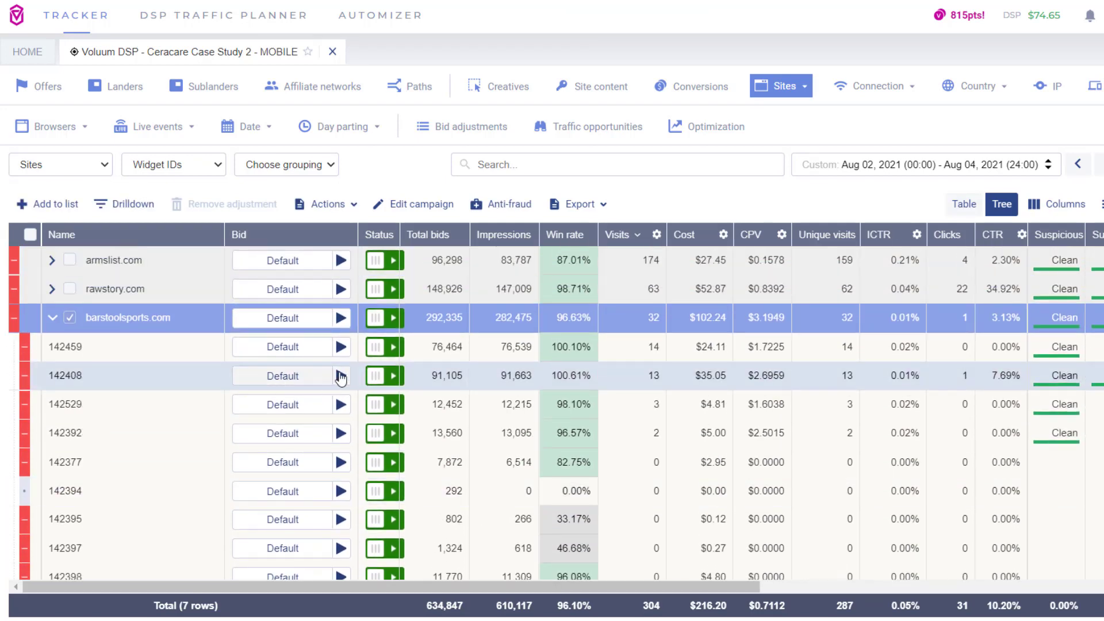
- Sort the sites by cost, expand barstoolsports.com and set the CPM bid of its widget 142408 to $0.40
left_click(701, 238)
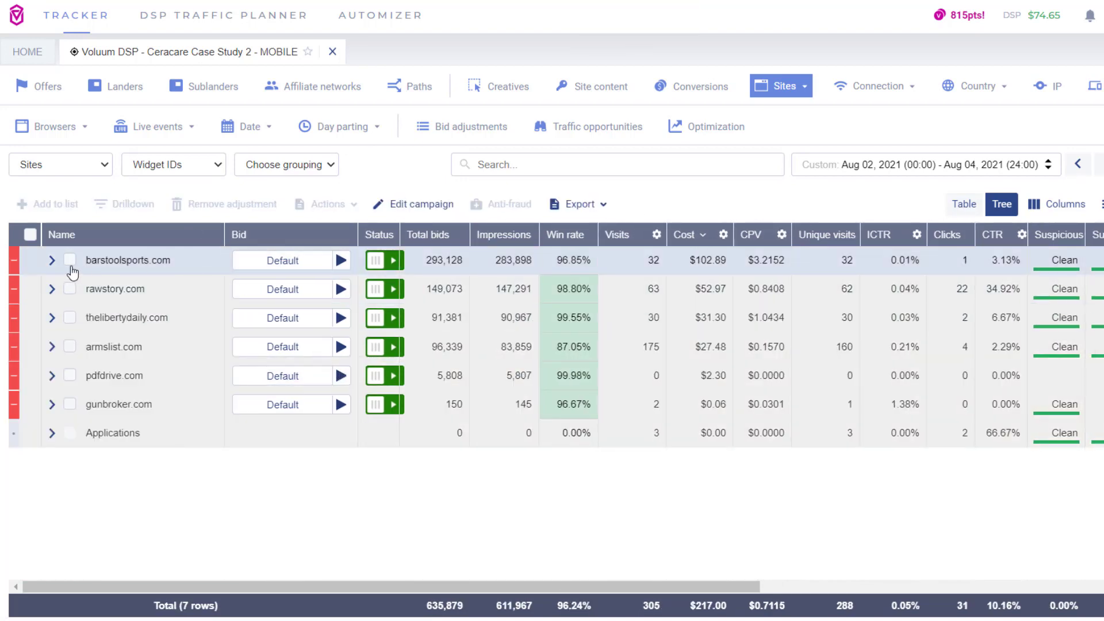
left_click(53, 261)
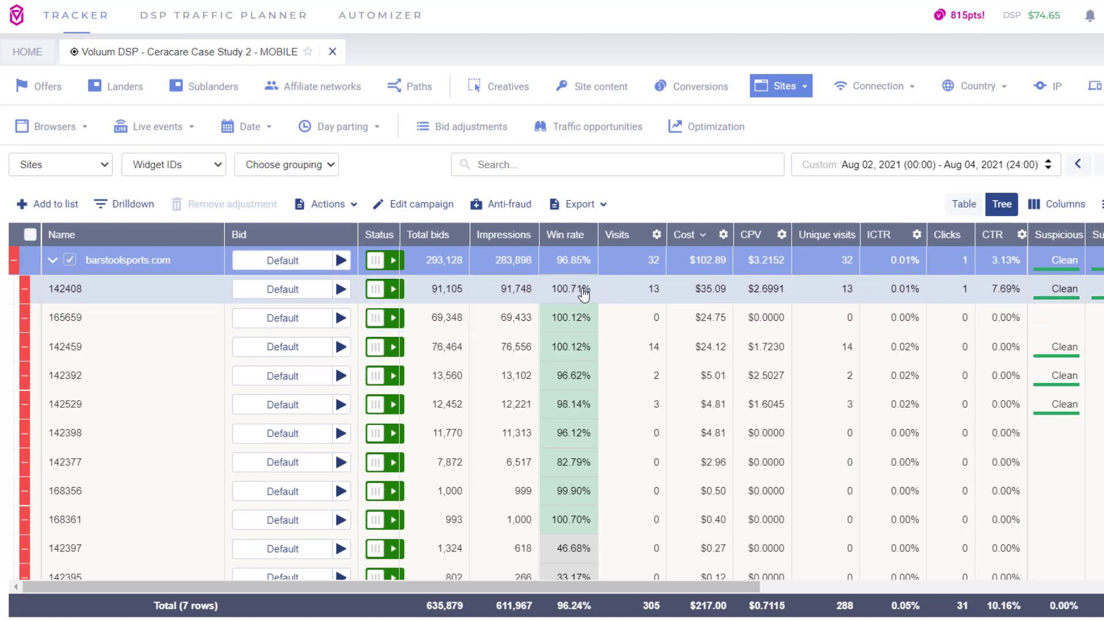
left_click(323, 291)
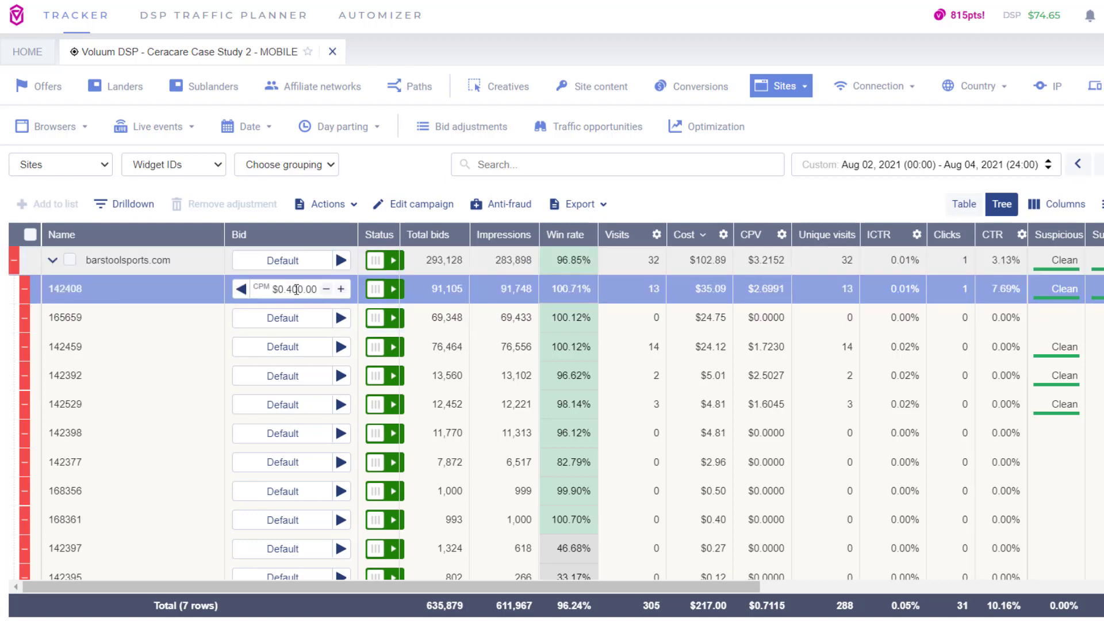
key("Return")
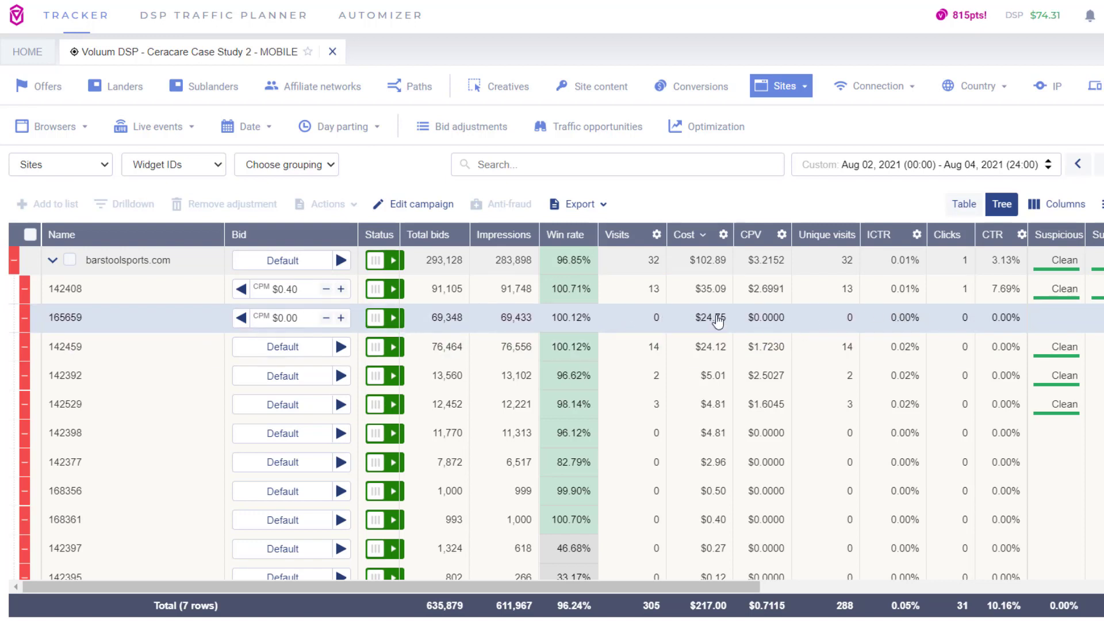
- Pause barstoolsports.com widget 165659 and set the CPM bid of widget 142459 to $0.40
left_click_drag(583, 318, 407, 321)
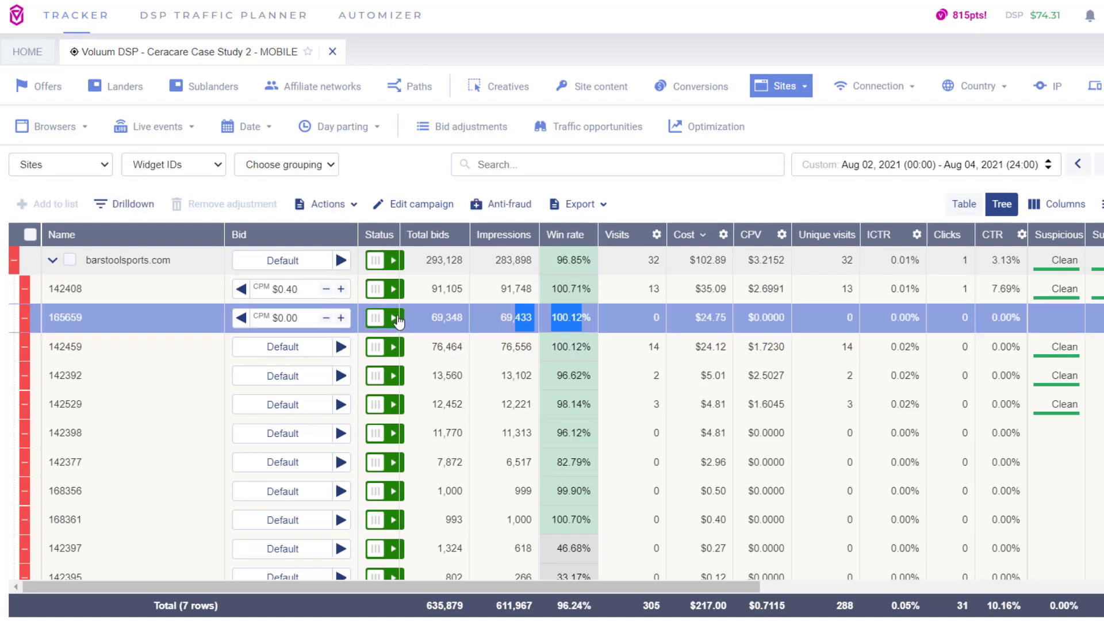
left_click(397, 319)
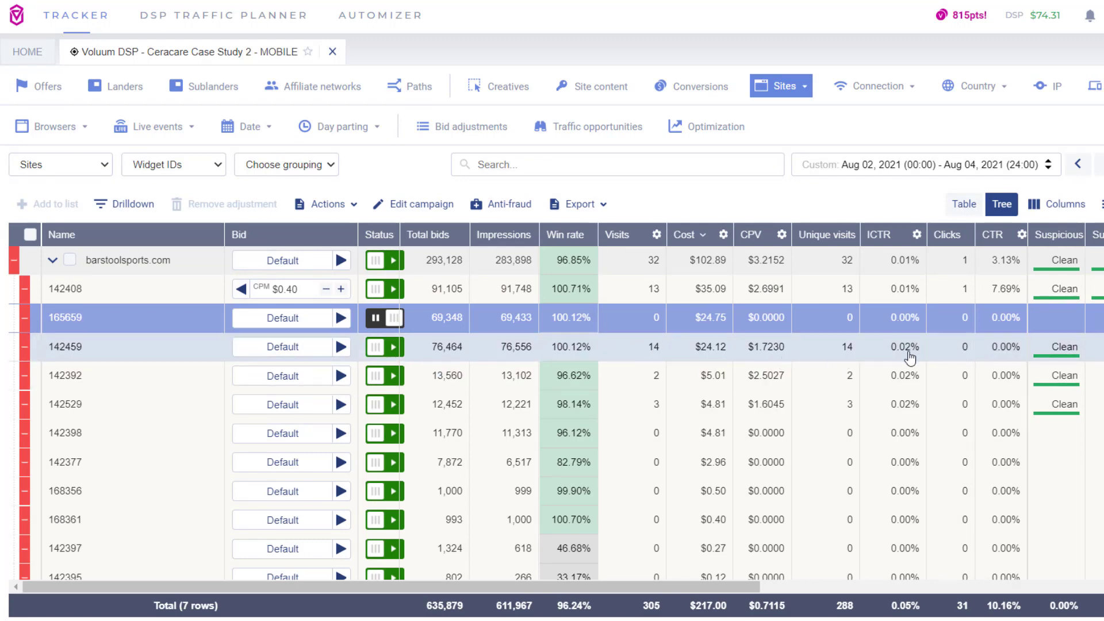
left_click(303, 351)
type("0.")
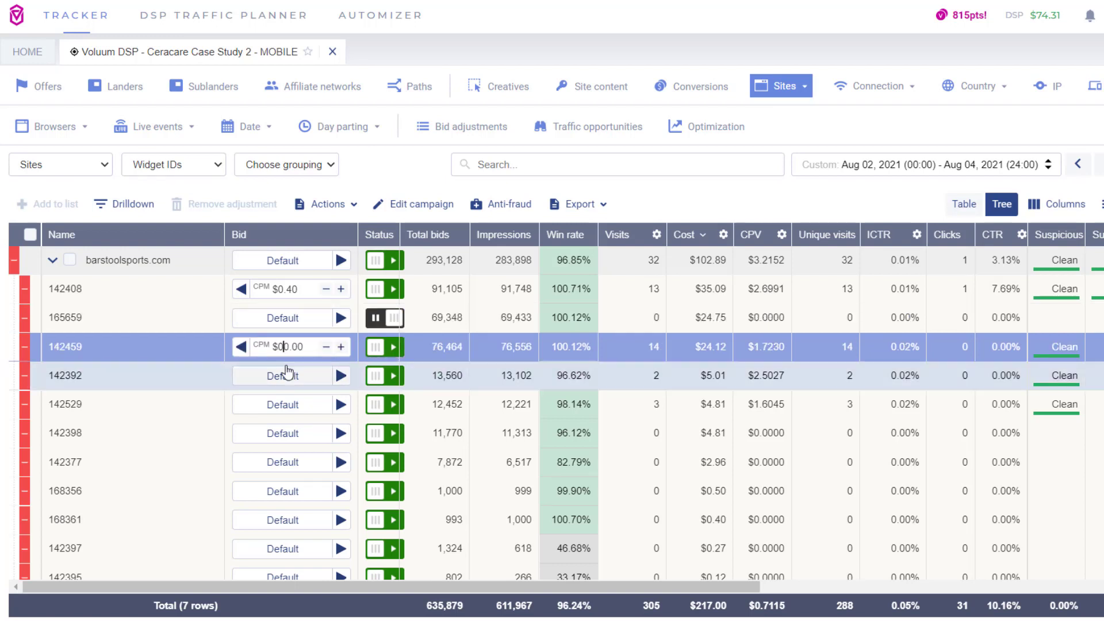
type("10")
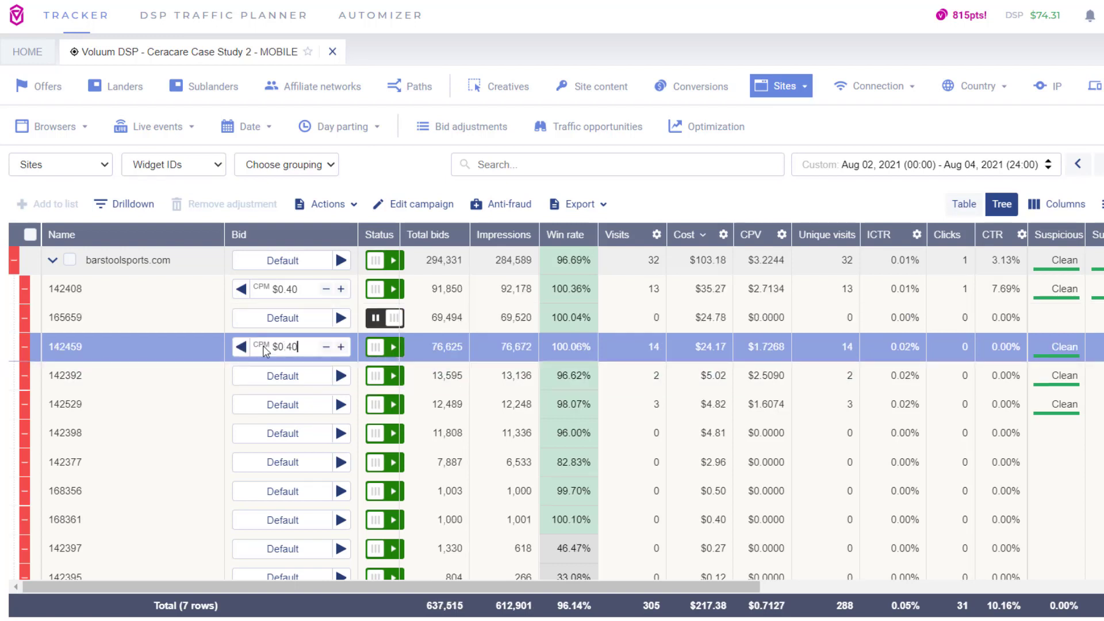
left_click(184, 346)
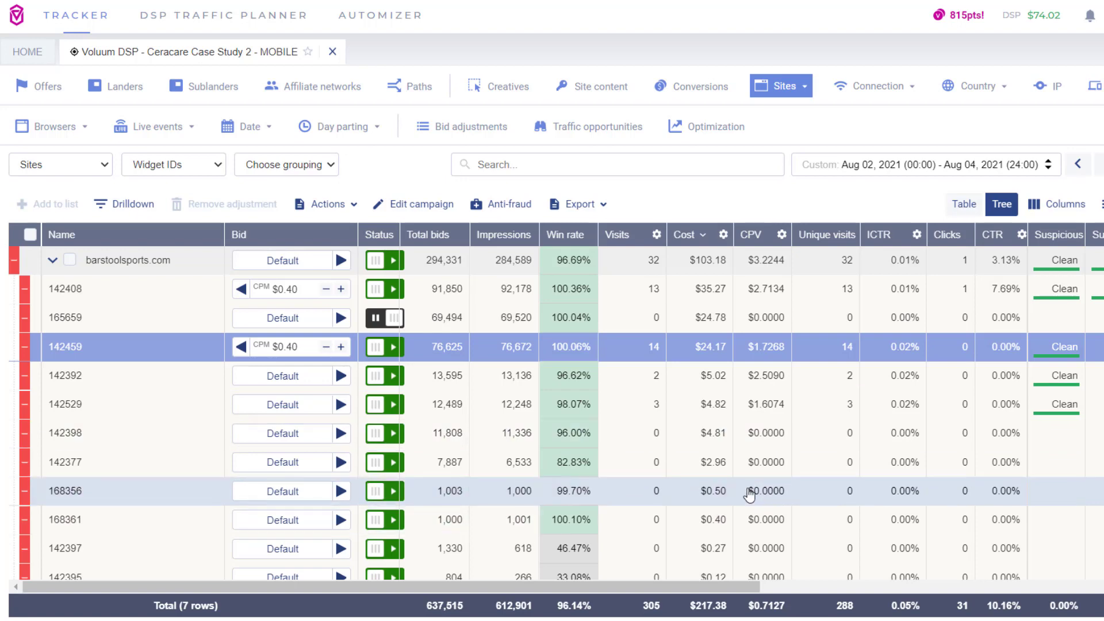
- Look through the remaining lower-cost barstoolsports.com widgets and collapse the site's widget list
scroll(505, 420, "down", 5)
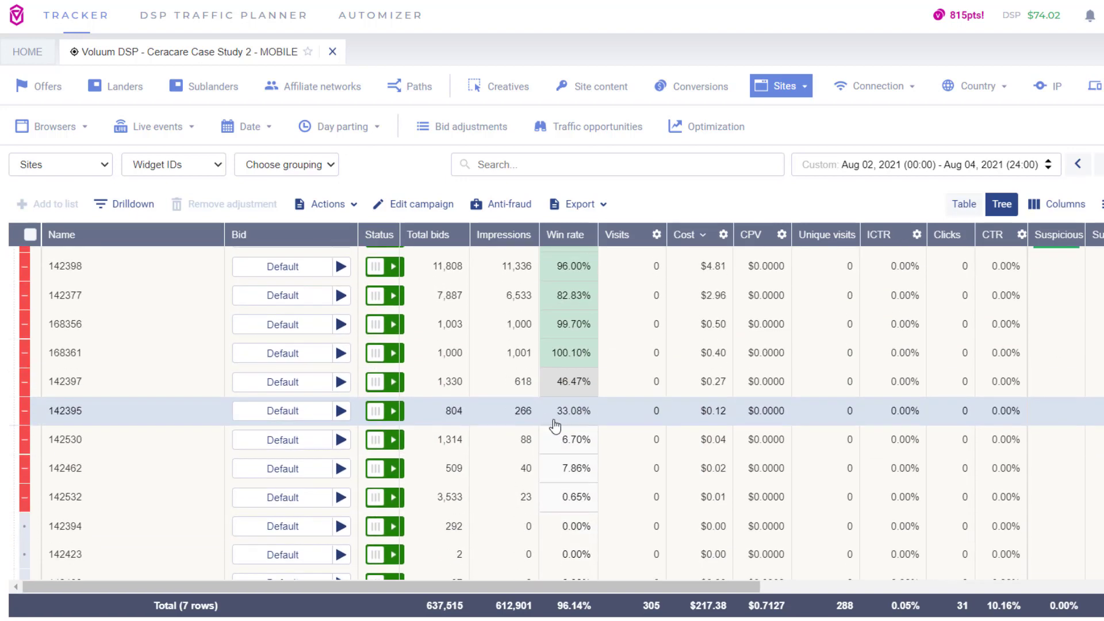
scroll(555, 423, "up", 5)
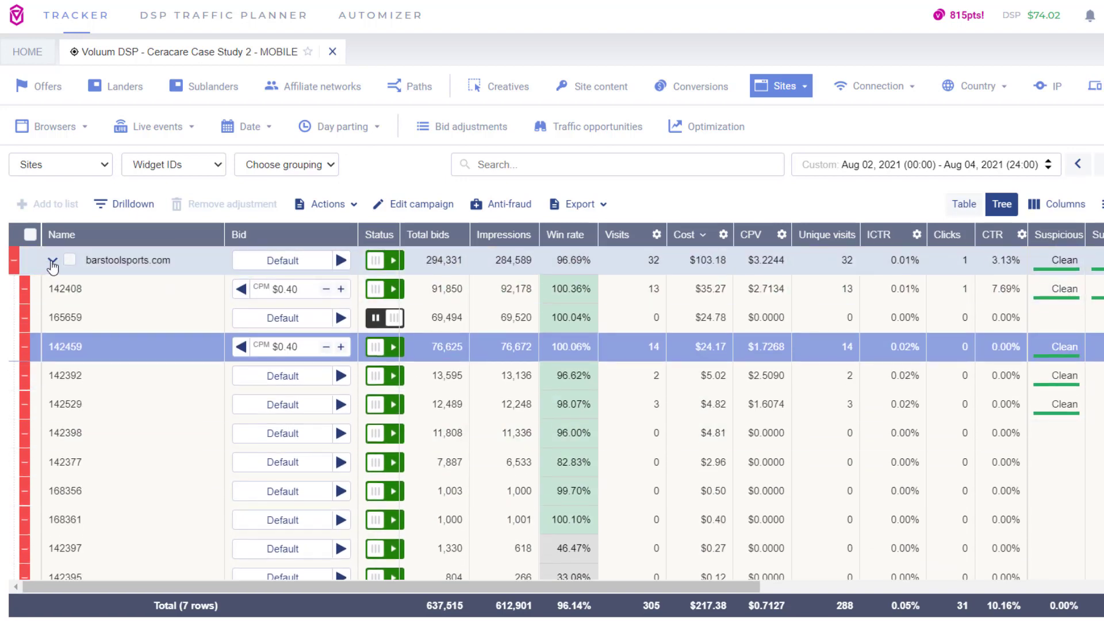
left_click(52, 260)
left_click(52, 288)
left_click(51, 290)
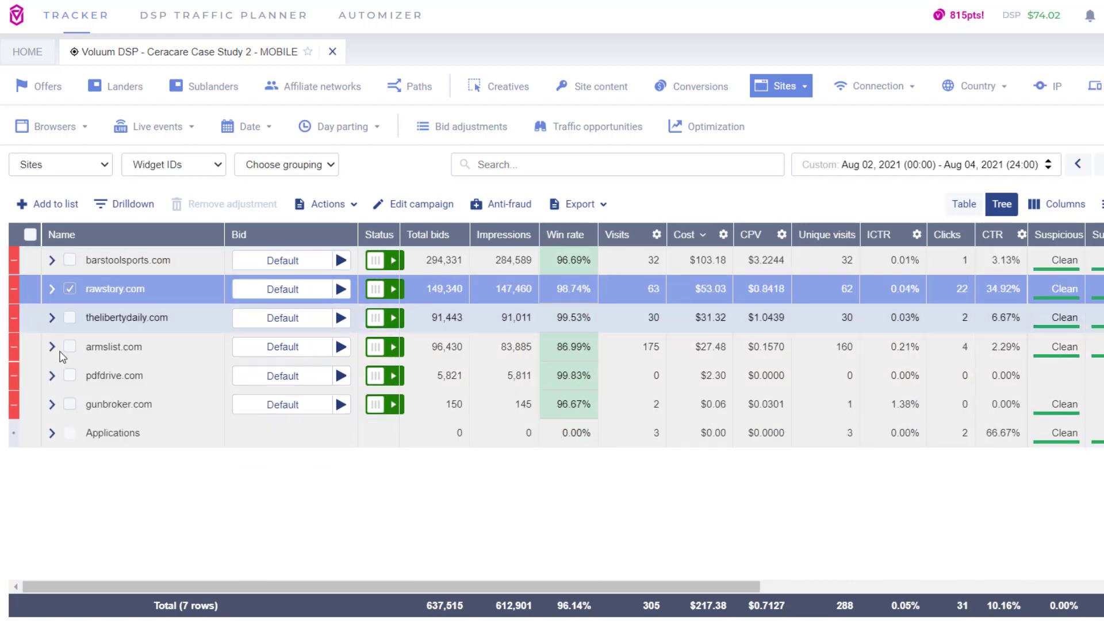
- Pause widgets 191001, 170350 and 191009 under thelibertydaily.com and collapse the site's widget list
left_click(51, 318)
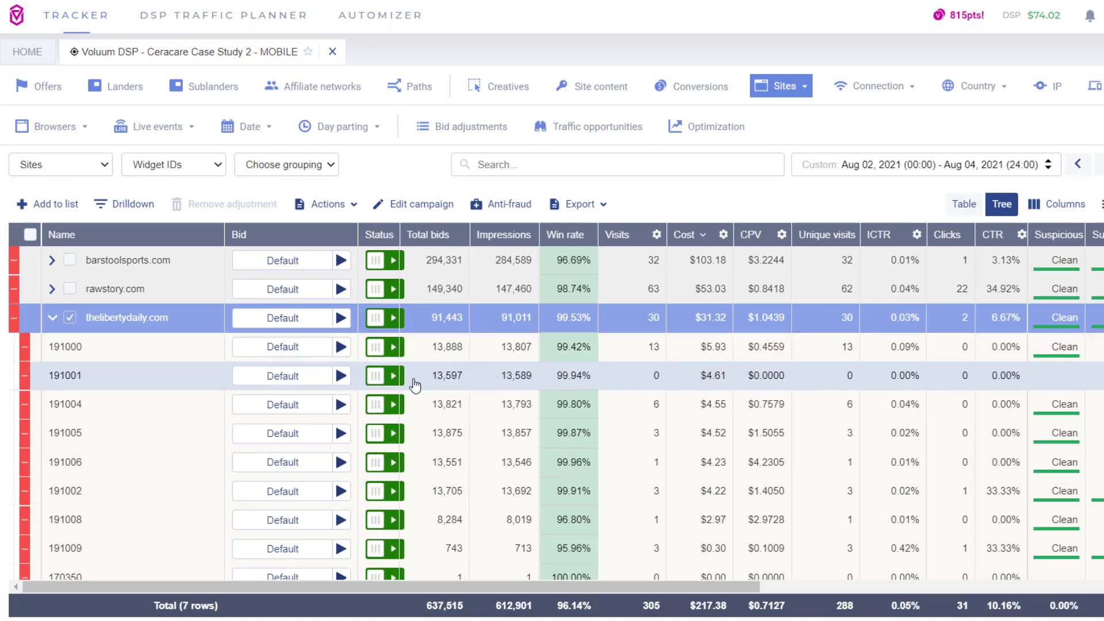
left_click(385, 380)
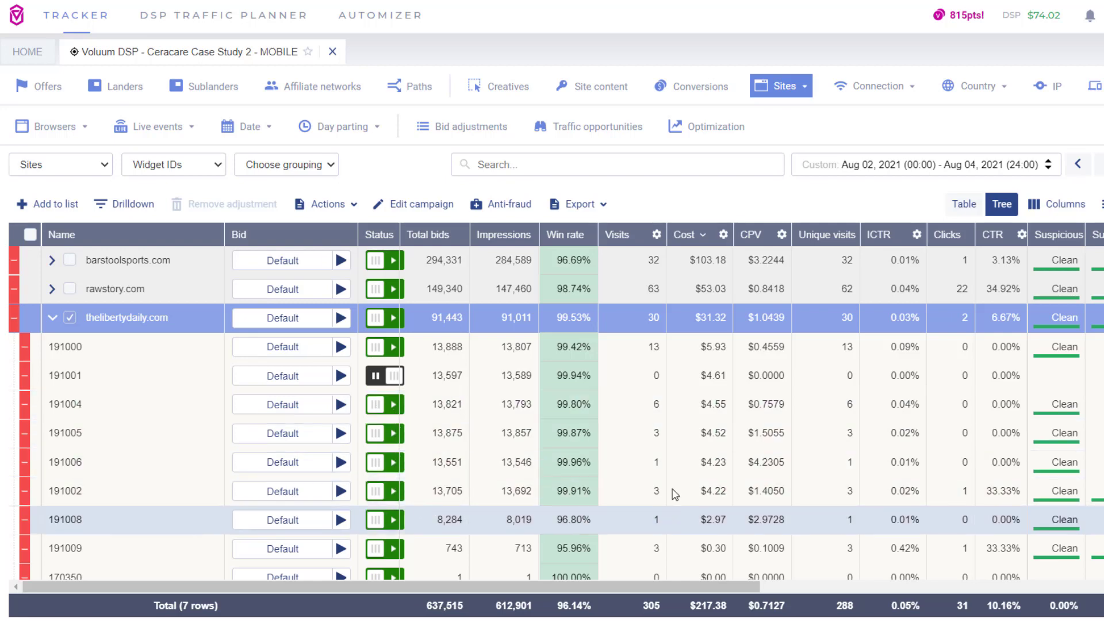
scroll(633, 455, "down", 3)
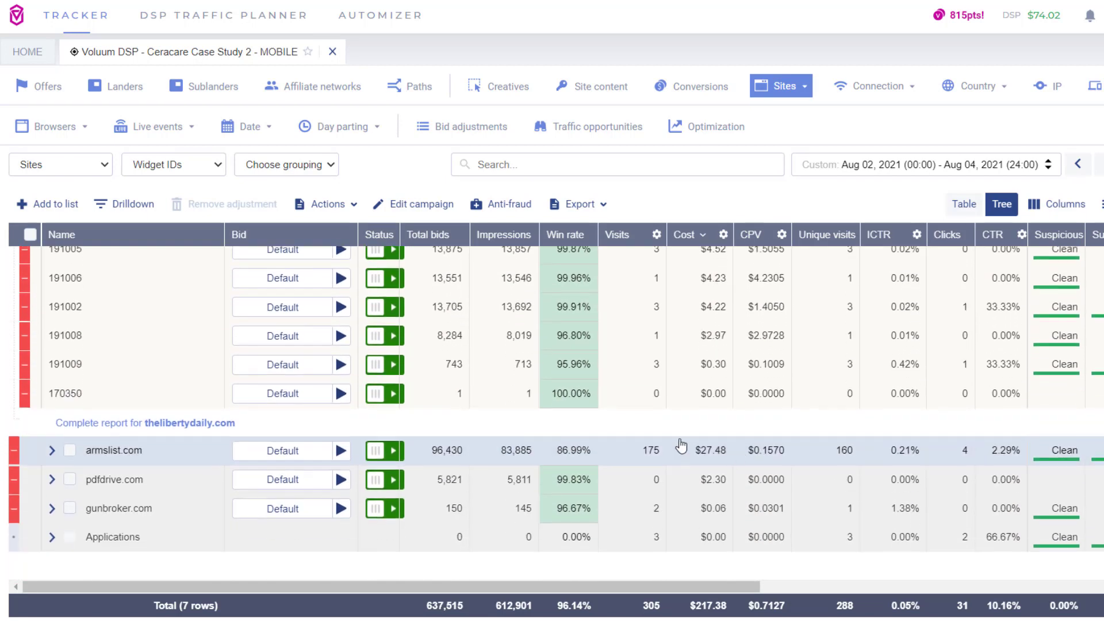
left_click(375, 398)
left_click(377, 366)
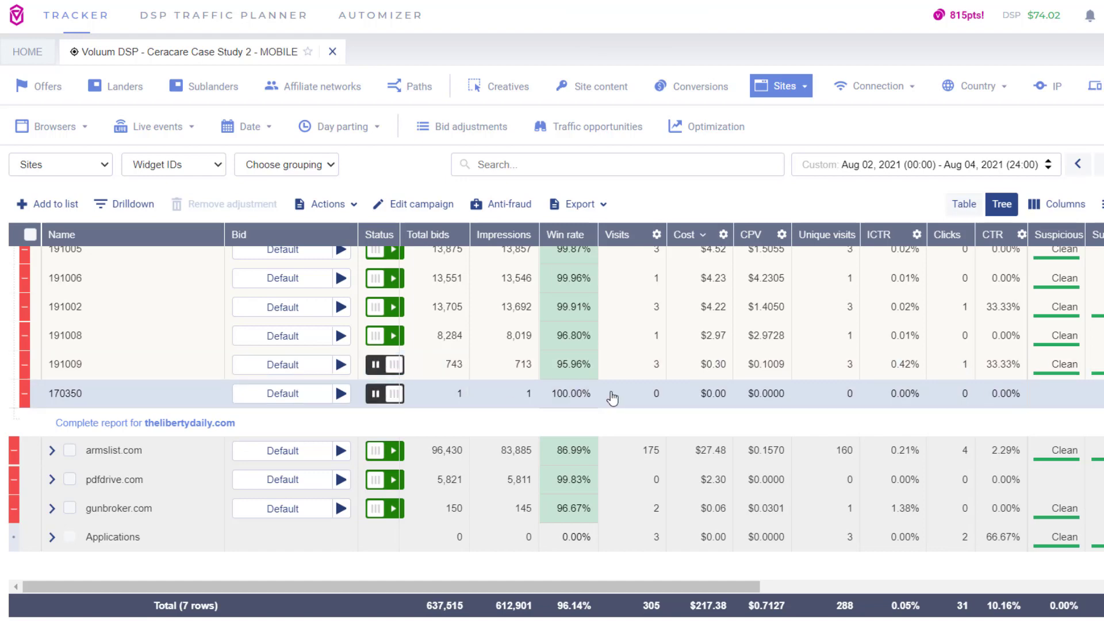
scroll(438, 390, "up", 3)
left_click(52, 318)
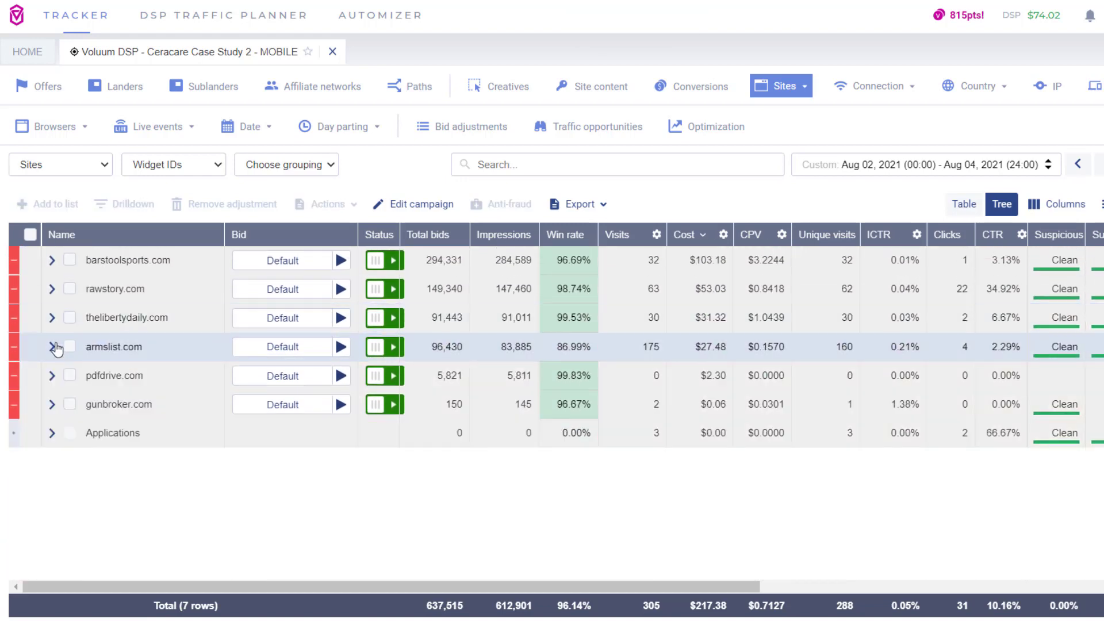
- Examine the cost and visits of the widget under pdfdrive.com and collapse the site
left_click(92, 386)
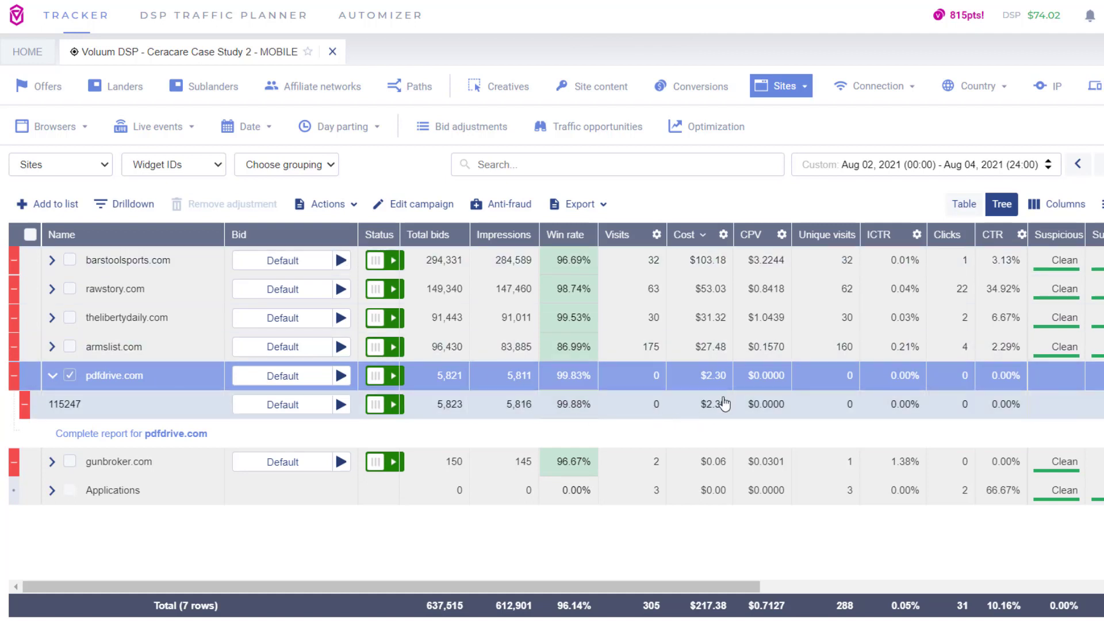
left_click(51, 380)
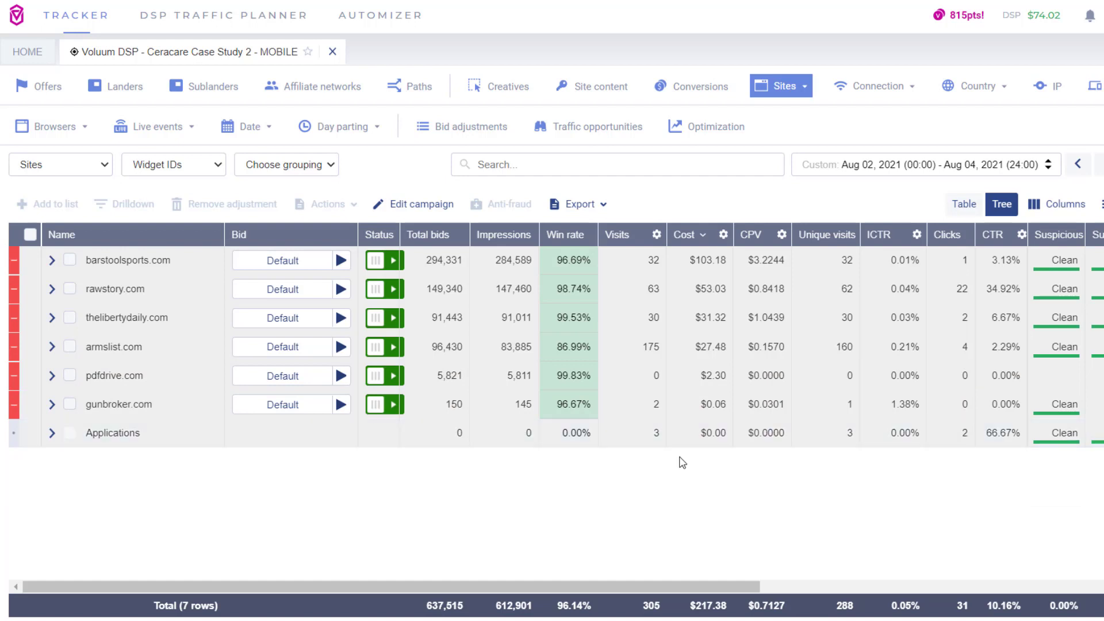
- Regroup the campaign report by OS, with OS versions as the second level
left_click(69, 172)
scroll(53, 322, "down", 2)
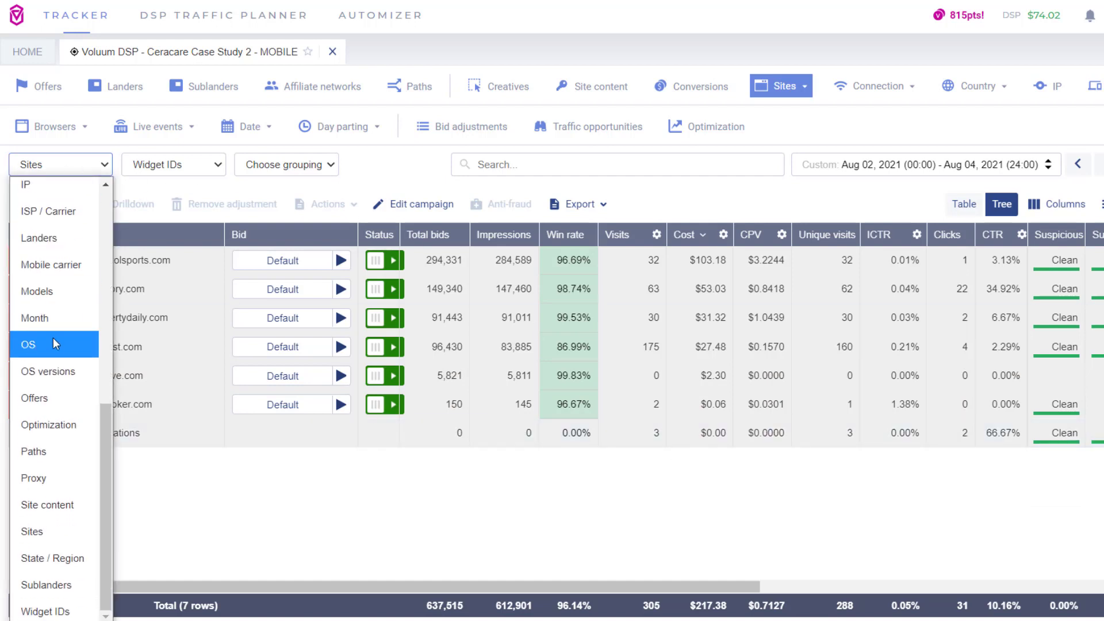
left_click(53, 340)
left_click(190, 168)
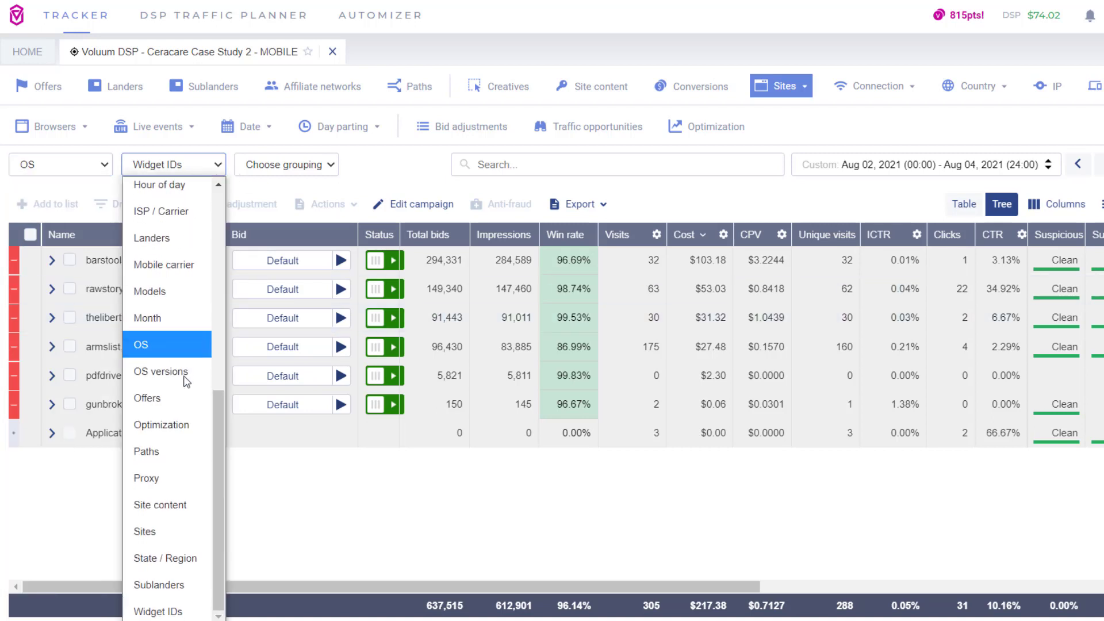
left_click(160, 372)
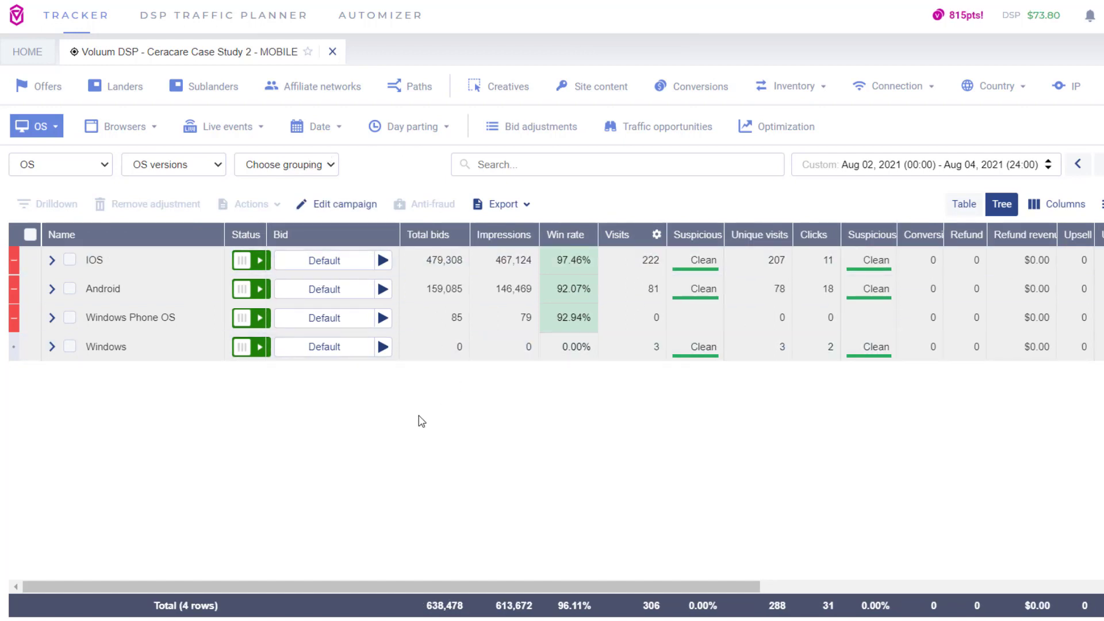
- Set a custom column order with Cost directly after Visits and sort the expanded iOS versions by cost
left_click(68, 260)
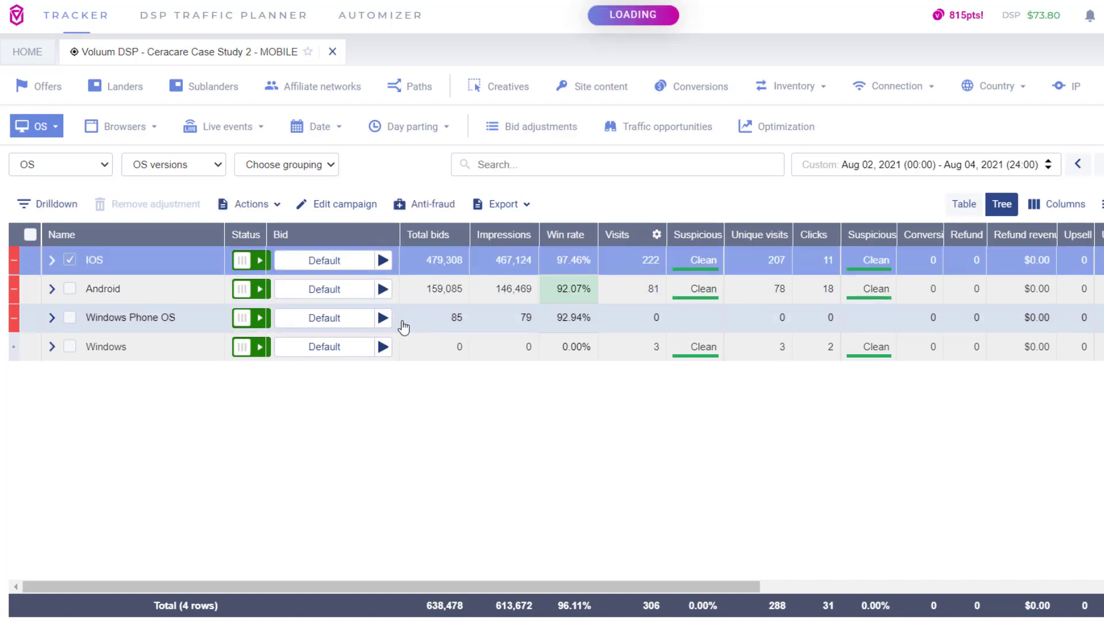
scroll(580, 365, "right", 5)
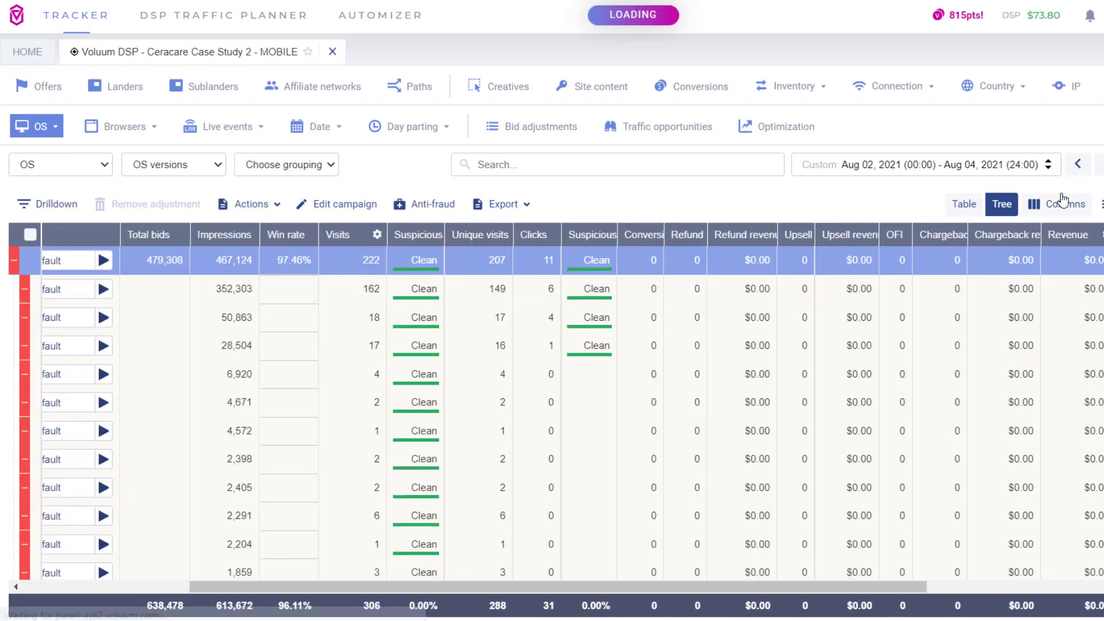
left_click(1064, 200)
left_click(685, 212)
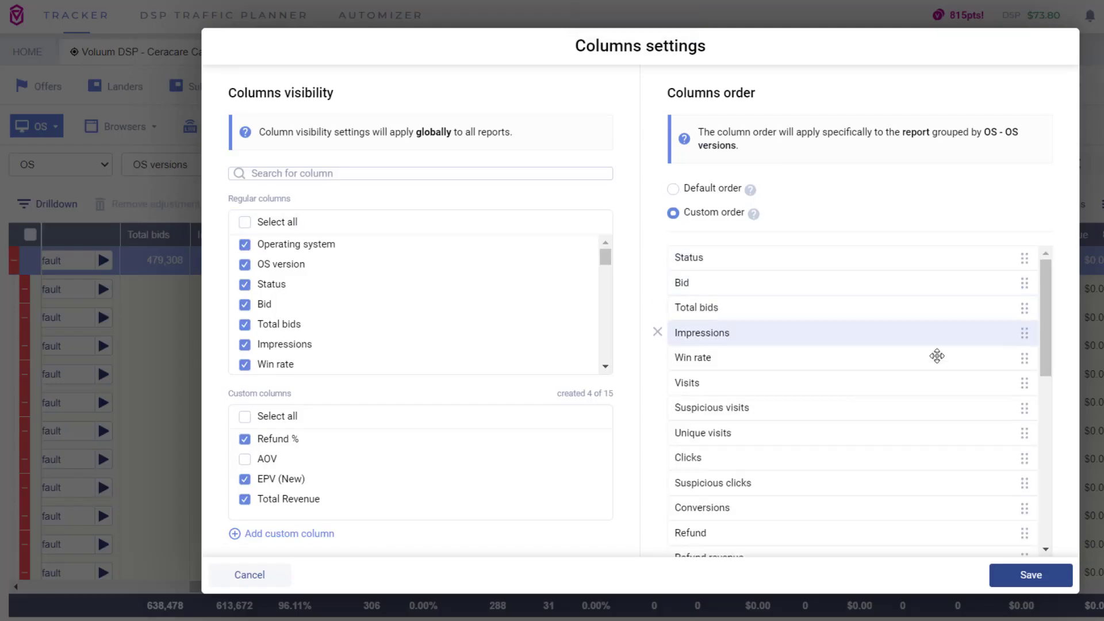
scroll(937, 356, "down", 10)
scroll(864, 416, "up", 2)
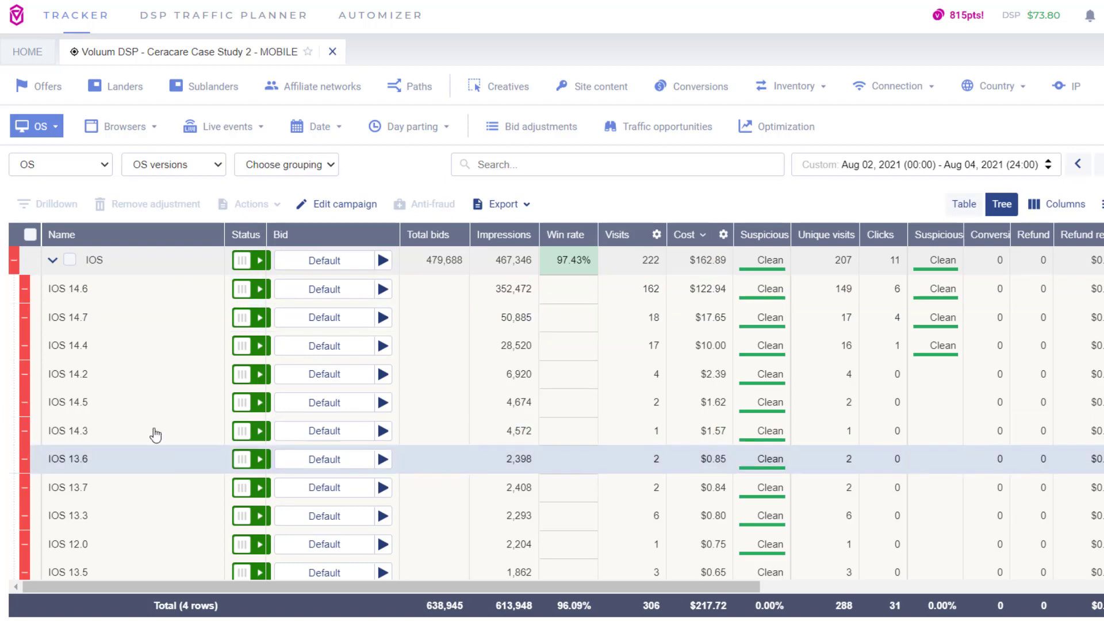
- Compare the iOS versions by cost and clicks, pause iOS 14.6 and collapse the iOS version list
scroll(172, 412, "down", 8)
scroll(178, 419, "down", 3)
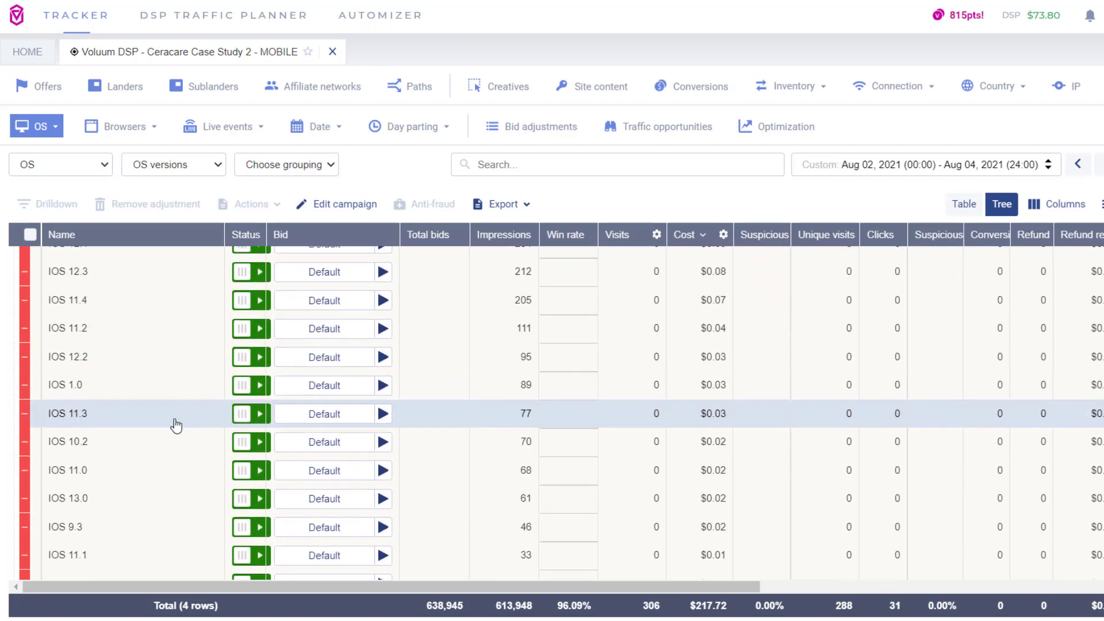
scroll(170, 424, "down", 3)
scroll(185, 408, "up", 12)
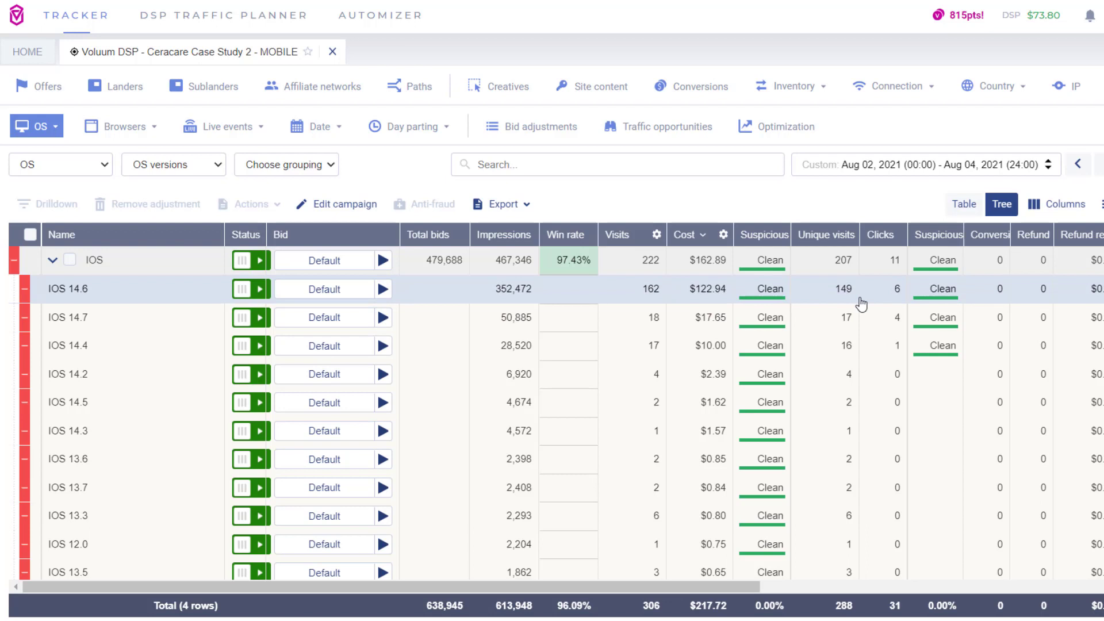
left_click(240, 298)
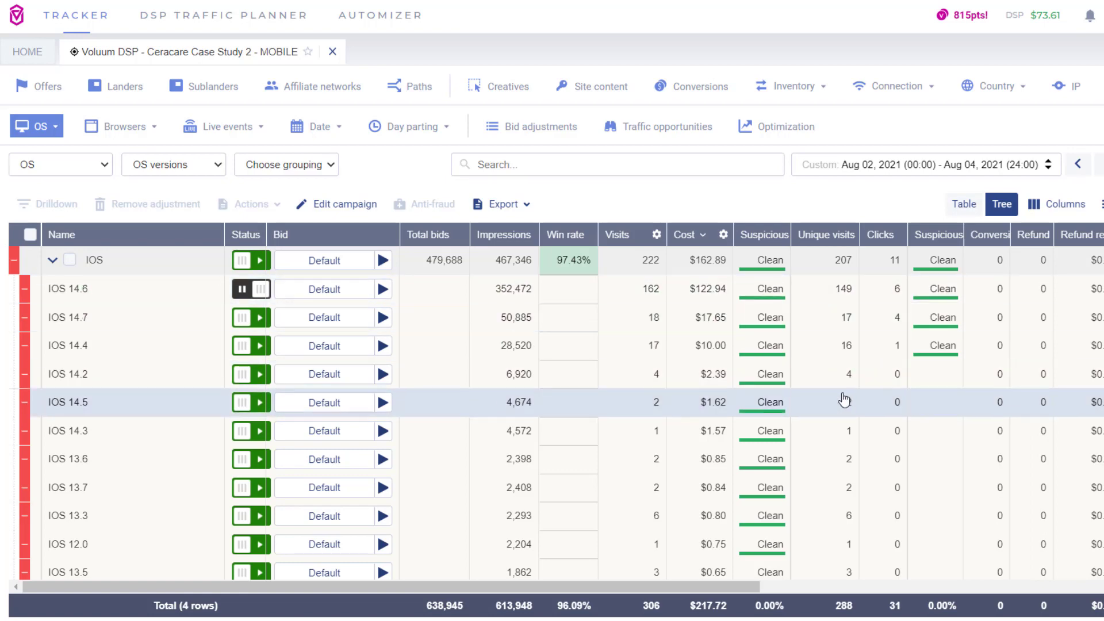
scroll(839, 401, "down", 2)
scroll(850, 424, "up", 2)
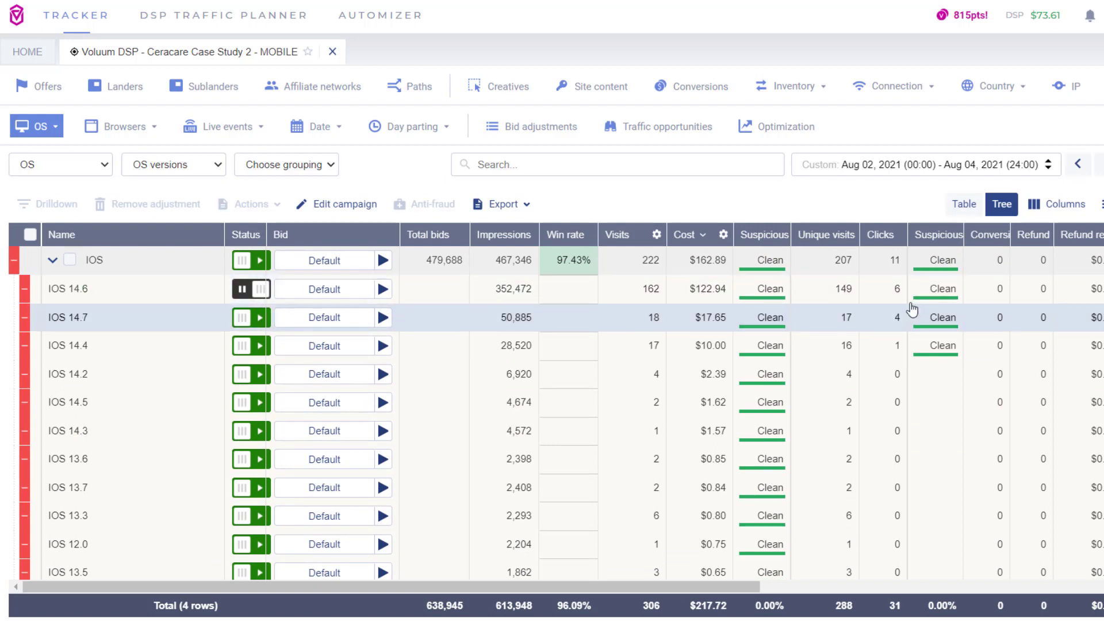
left_click(69, 260)
left_click(52, 260)
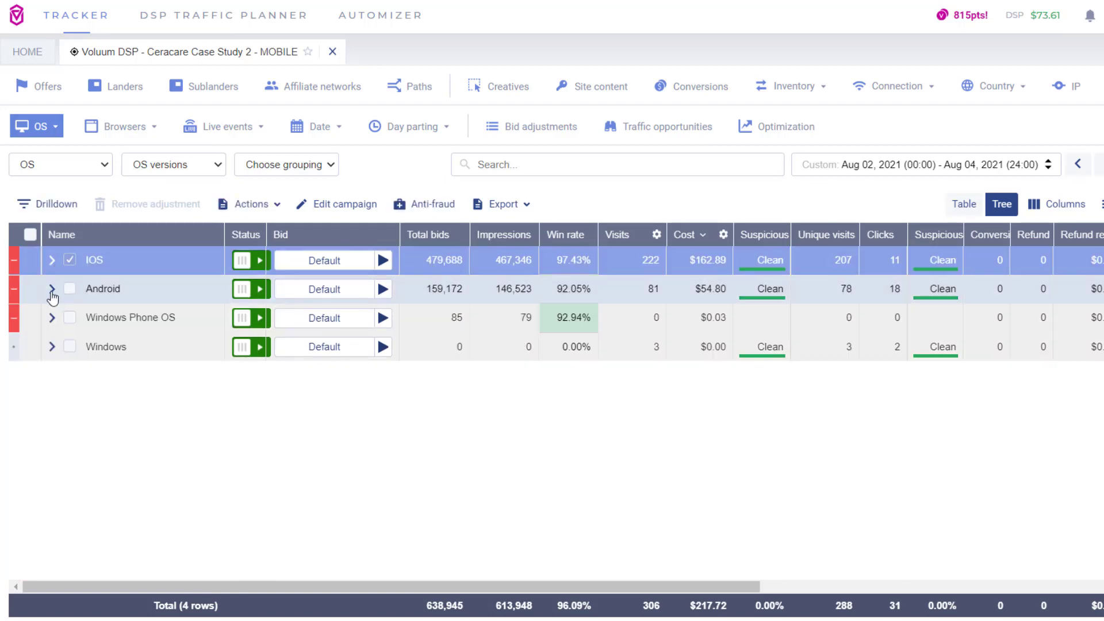
- Examine the Android versions' visits, cost and clicks, and collapse the Android list
left_click(52, 288)
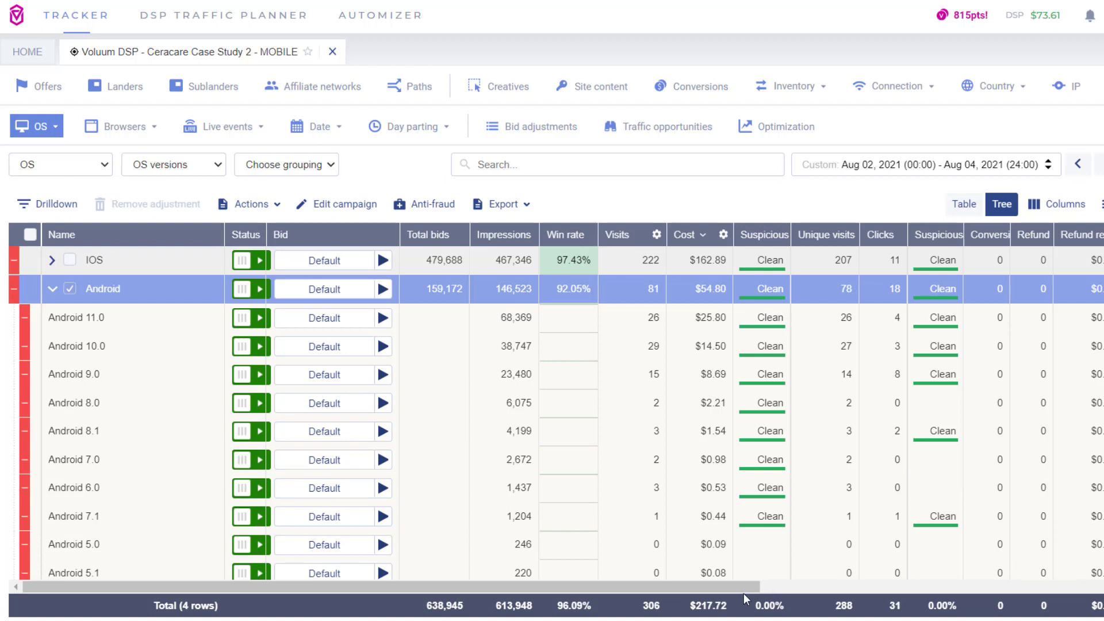
left_click_drag(744, 594, 754, 591)
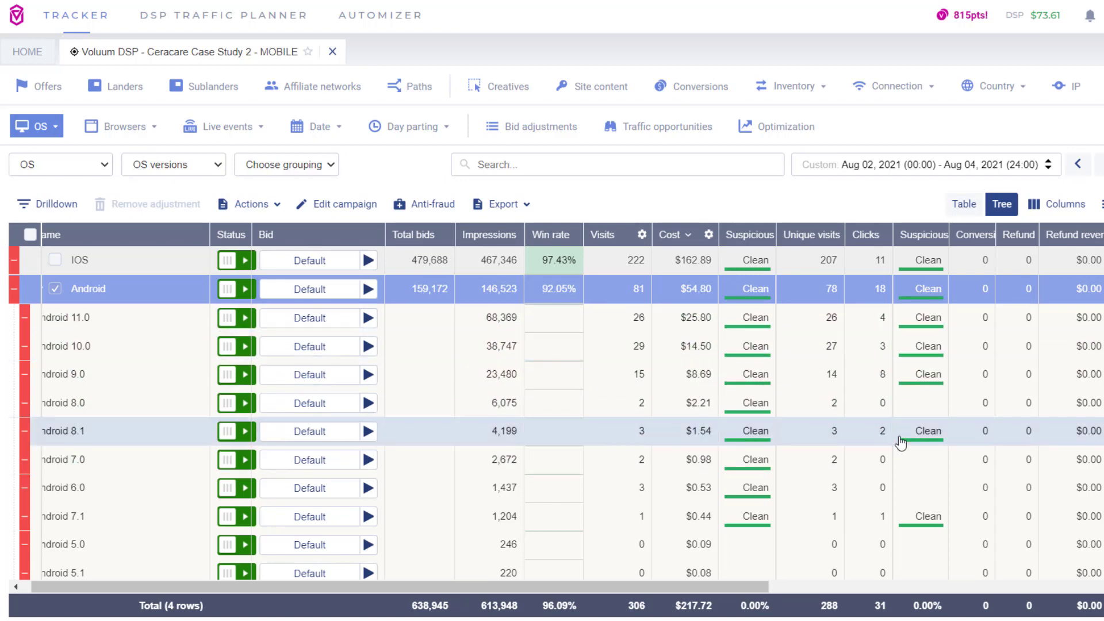
left_click(81, 289)
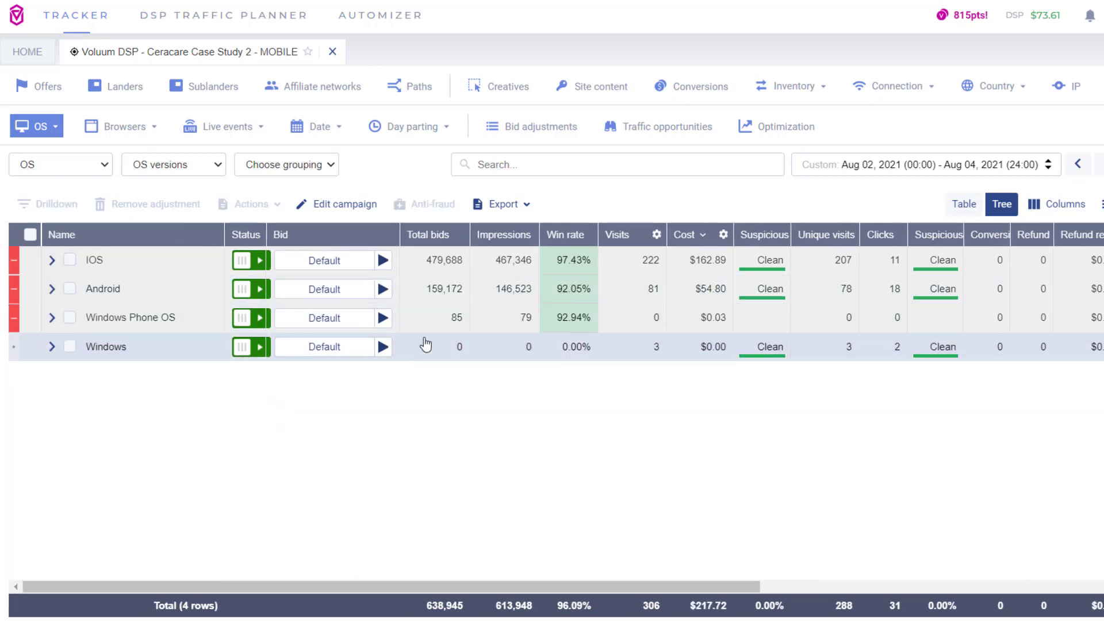
- Examine the Windows Phone OS versions' impressions, visits and cost, and collapse the version list
left_click(70, 319)
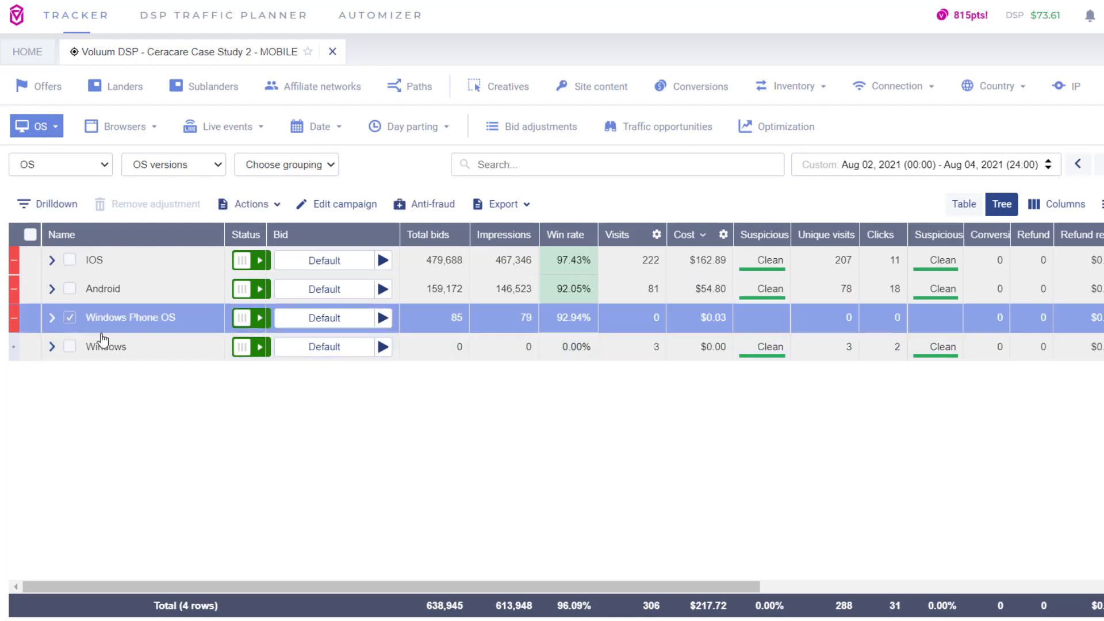
left_click(50, 318)
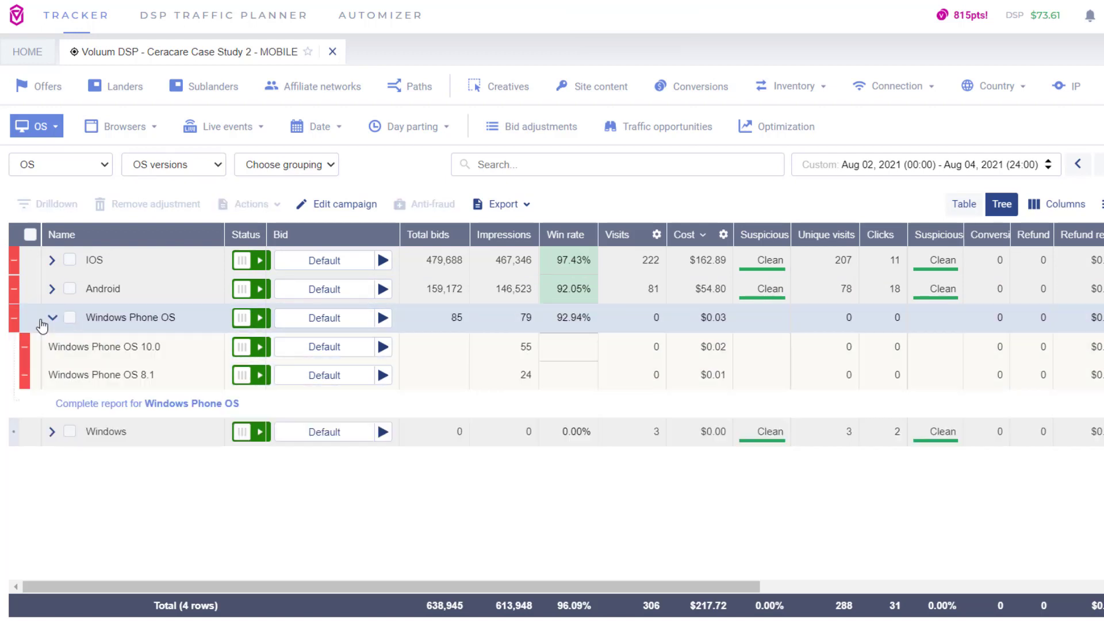
left_click(42, 320)
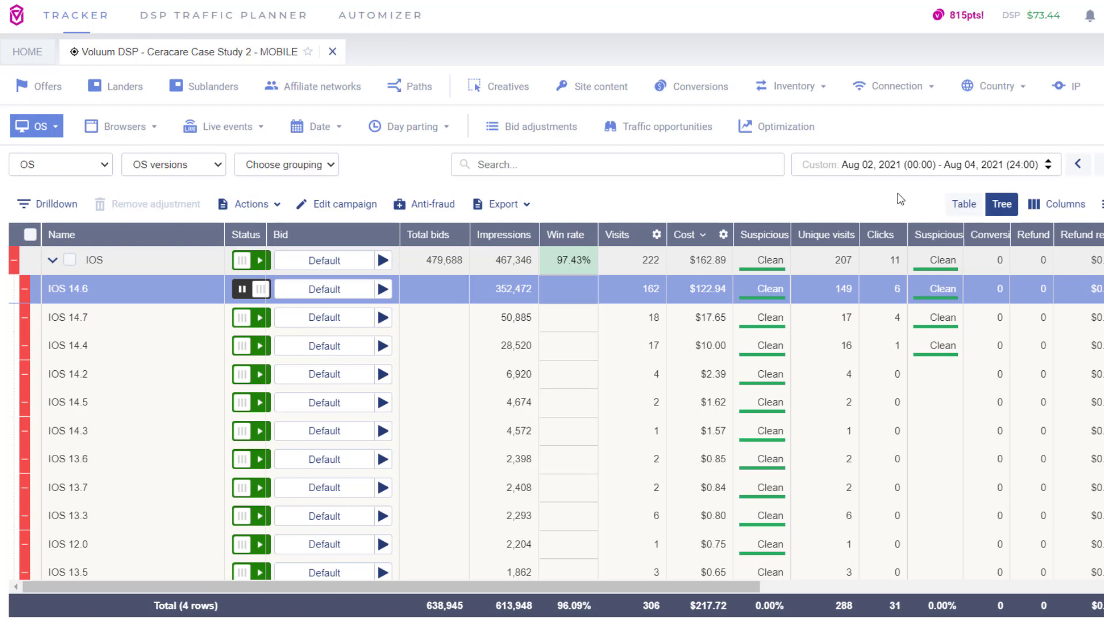
- Review the dimensions available for the report's first grouping level, from ad exchanges through widget IDs, and keep the OS grouping
left_click(60, 165)
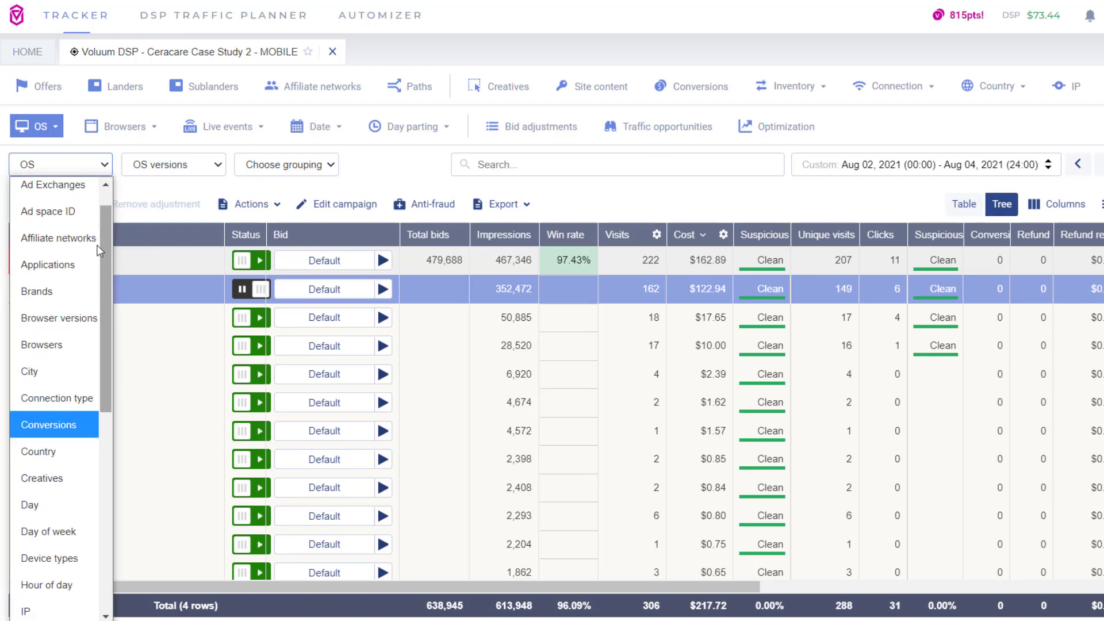
scroll(98, 299, "down", 2)
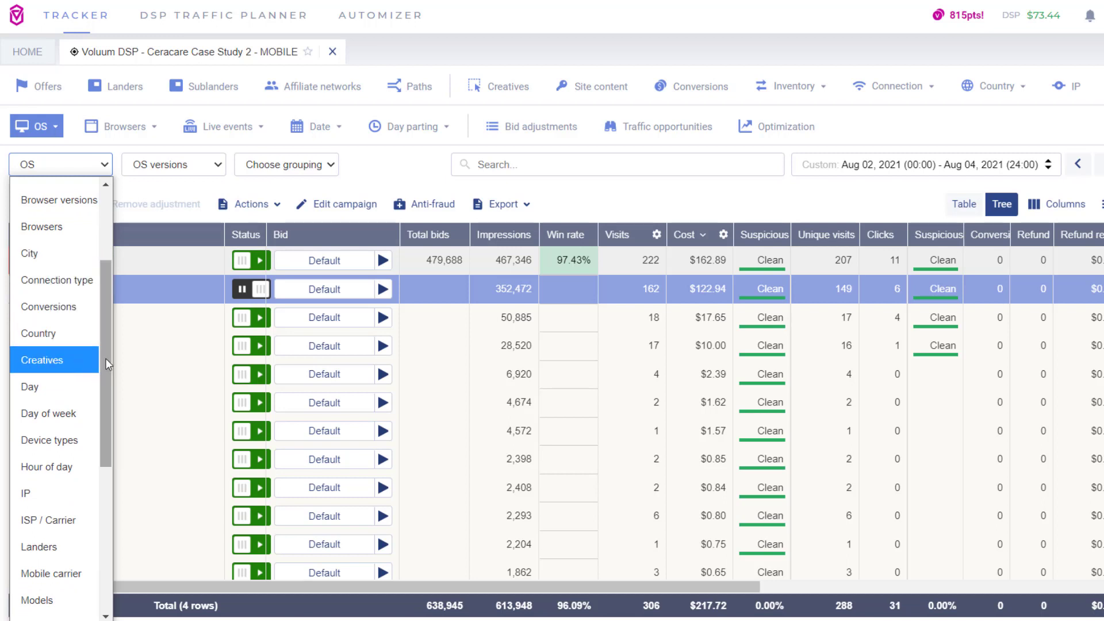
scroll(84, 362, "down", 2)
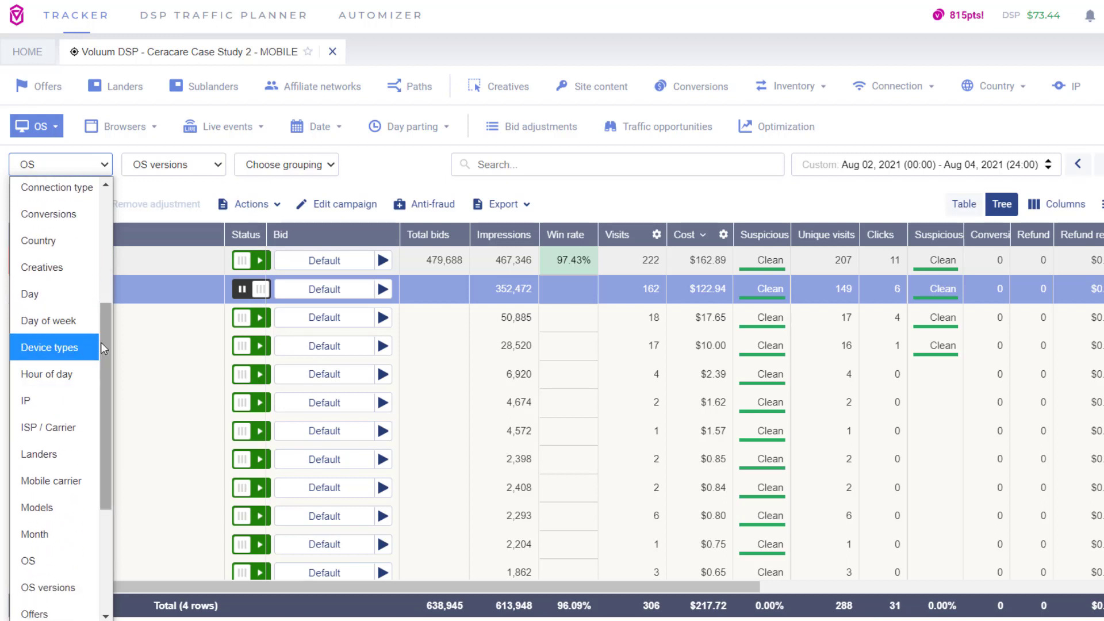
scroll(70, 322, "down", 3)
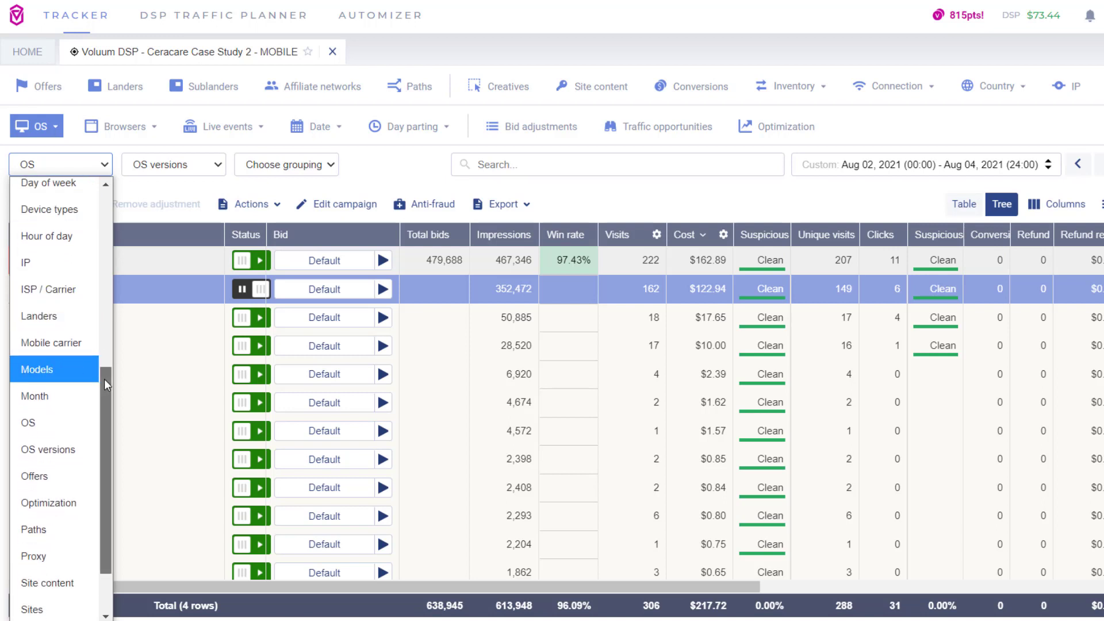
scroll(63, 282, "down", 1)
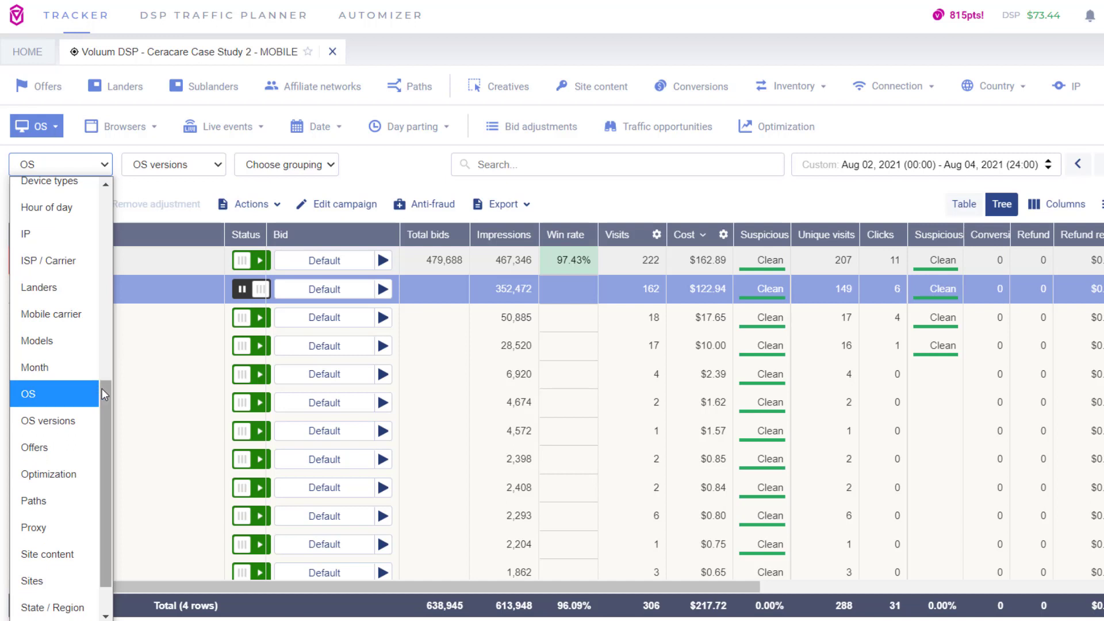
scroll(102, 388, "down", 2)
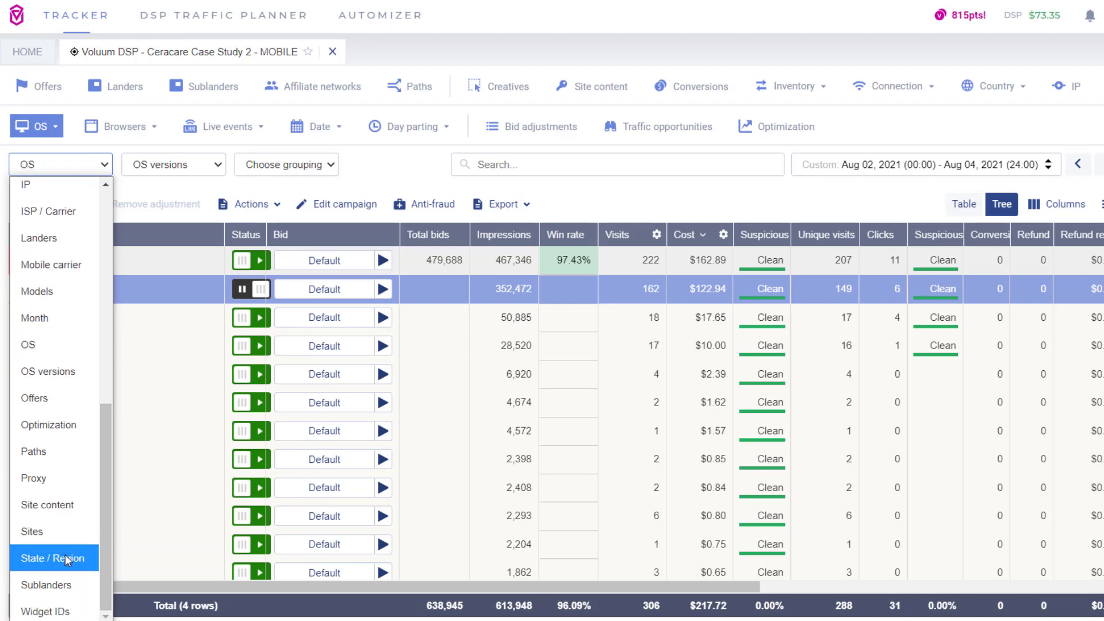
left_click(435, 177)
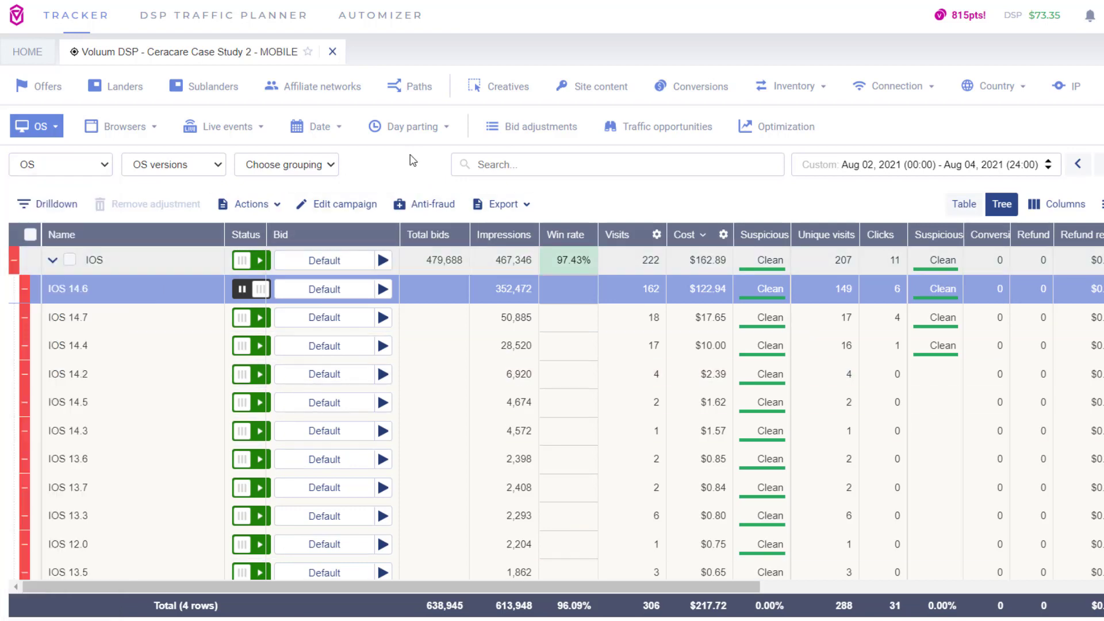